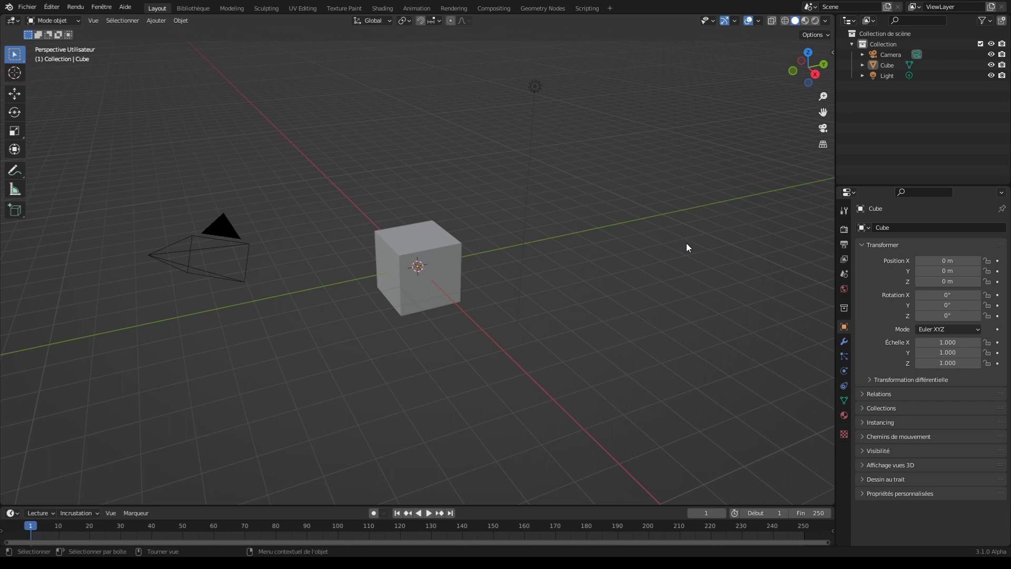
Delete the cube's top face in Edit Mode using face selection, leaving the box open at the top.
mouse_move(797, 77)
mouse_down()
mouse_move(856, 89)
mouse_move(798, 77)
mouse_up()
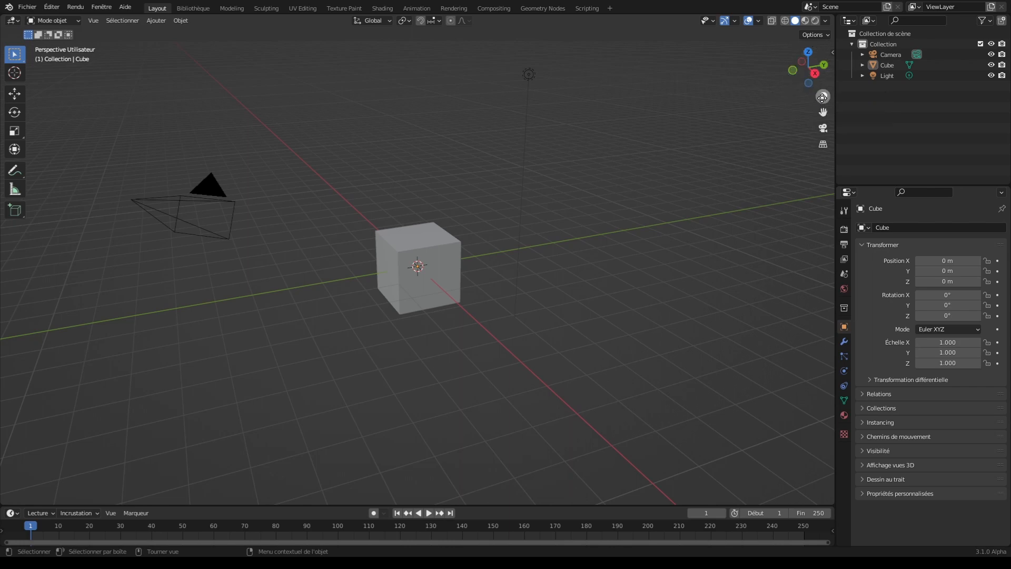
drag(823, 97, 823, 97)
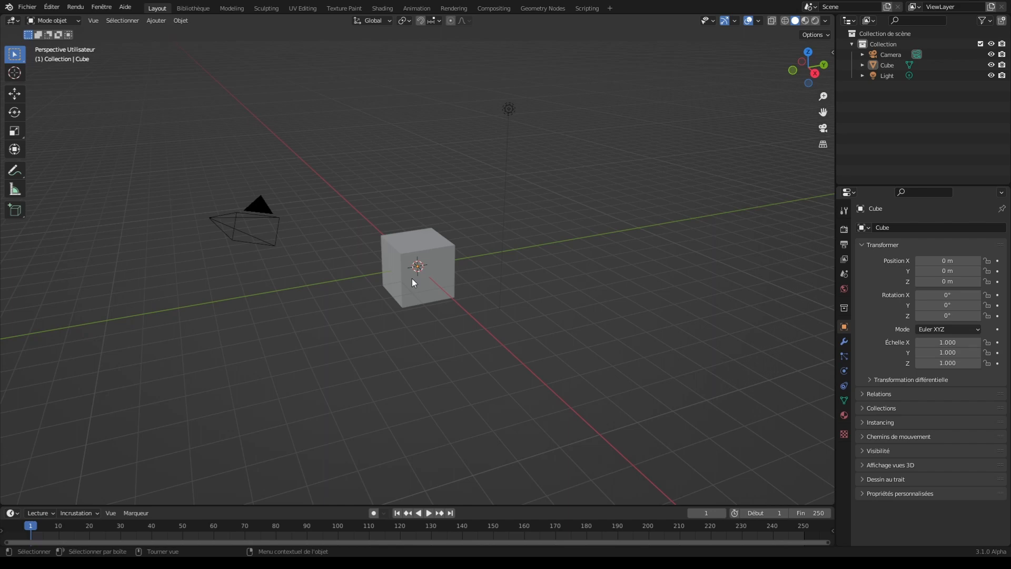
click(439, 266)
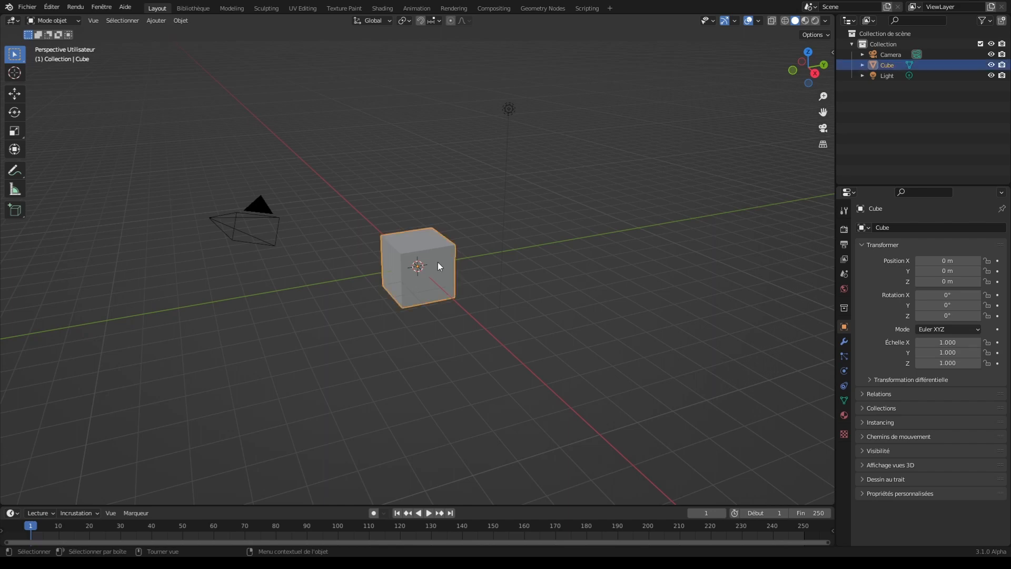
key(Tab)
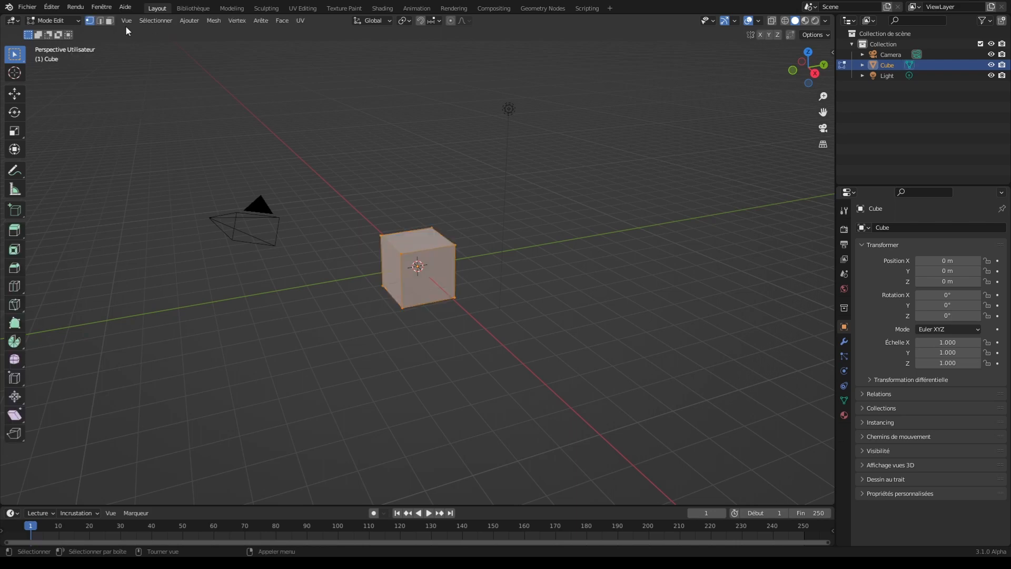
click(109, 21)
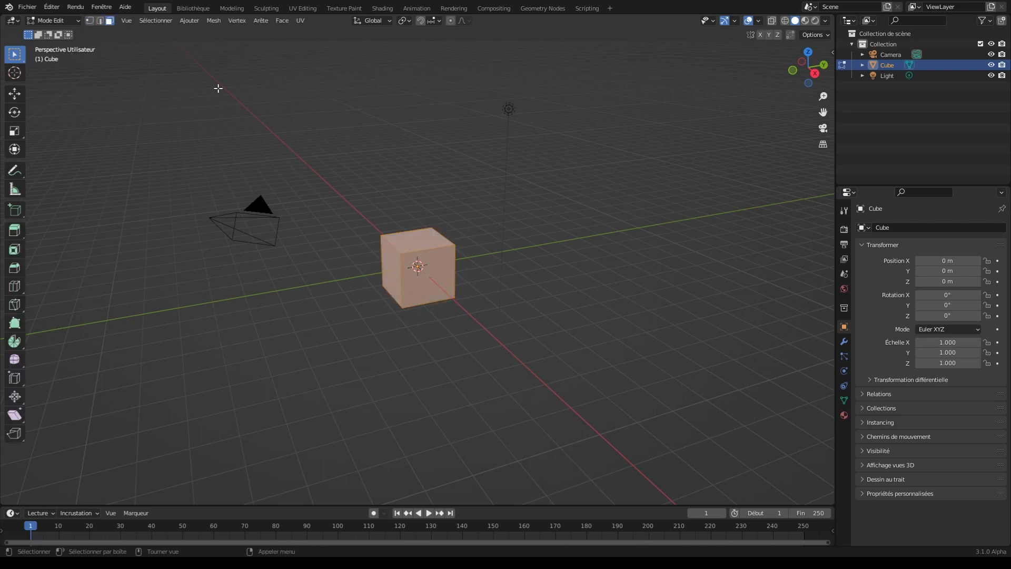
click(425, 241)
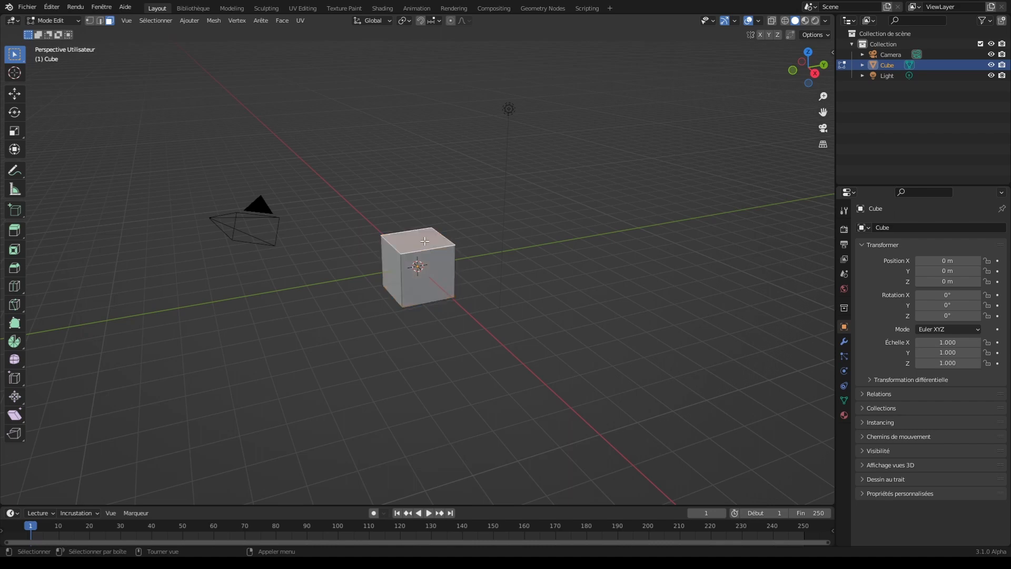
key(x)
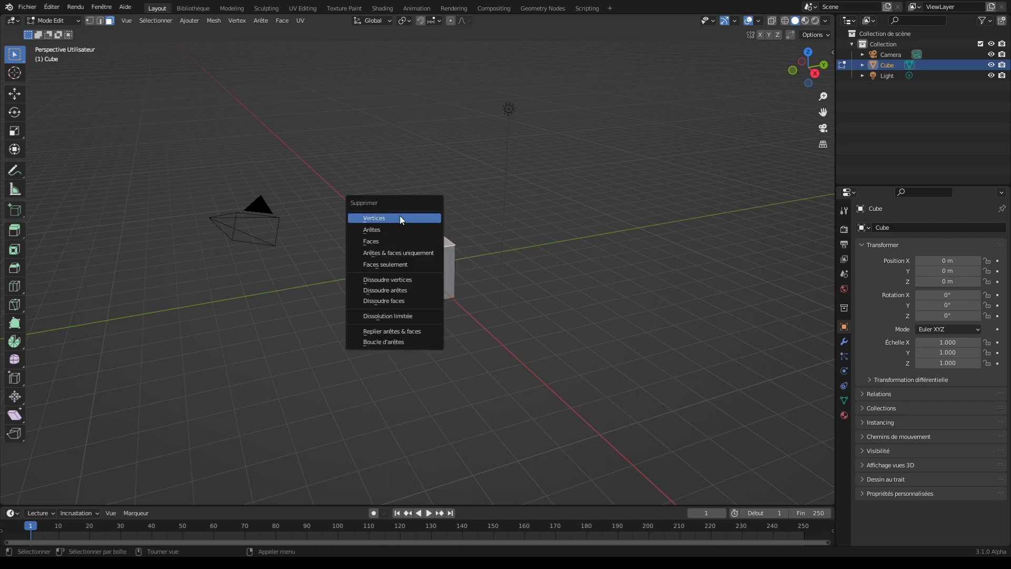
click(399, 242)
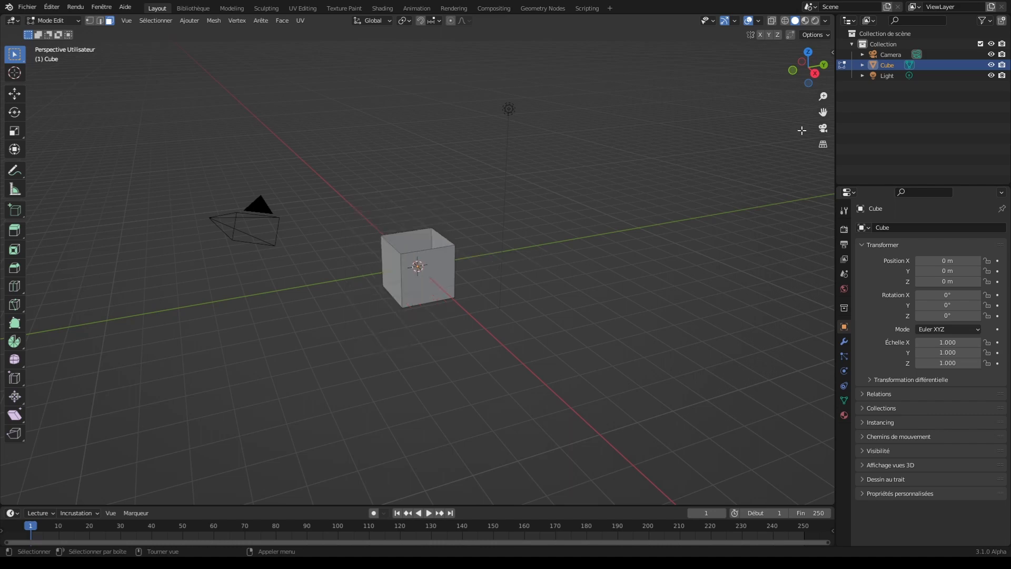
Add a Subdivision de surface modifier to the open cube with viewport level 3 and render level 4.
drag(823, 96, 818, 149)
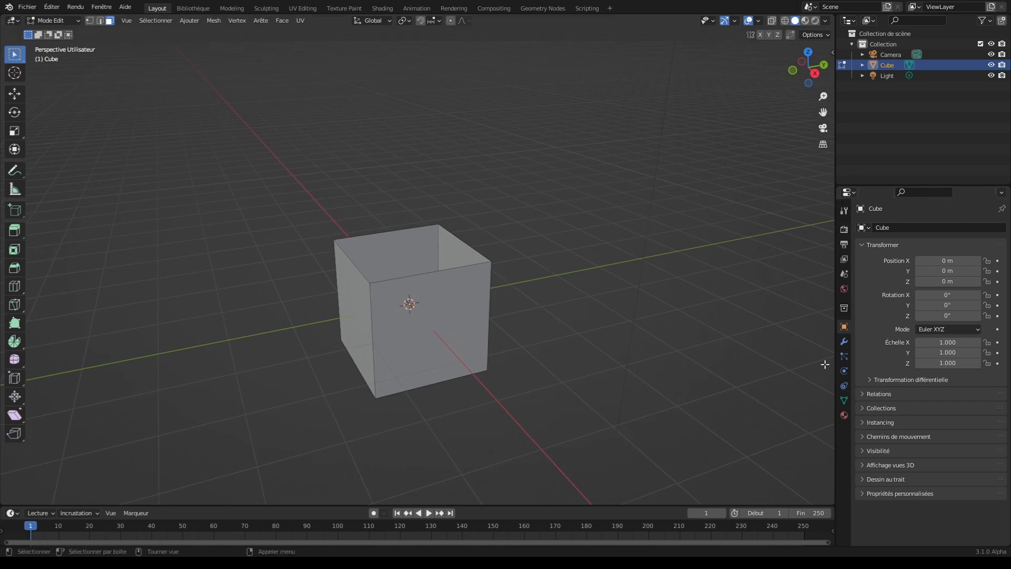
click(845, 343)
click(899, 227)
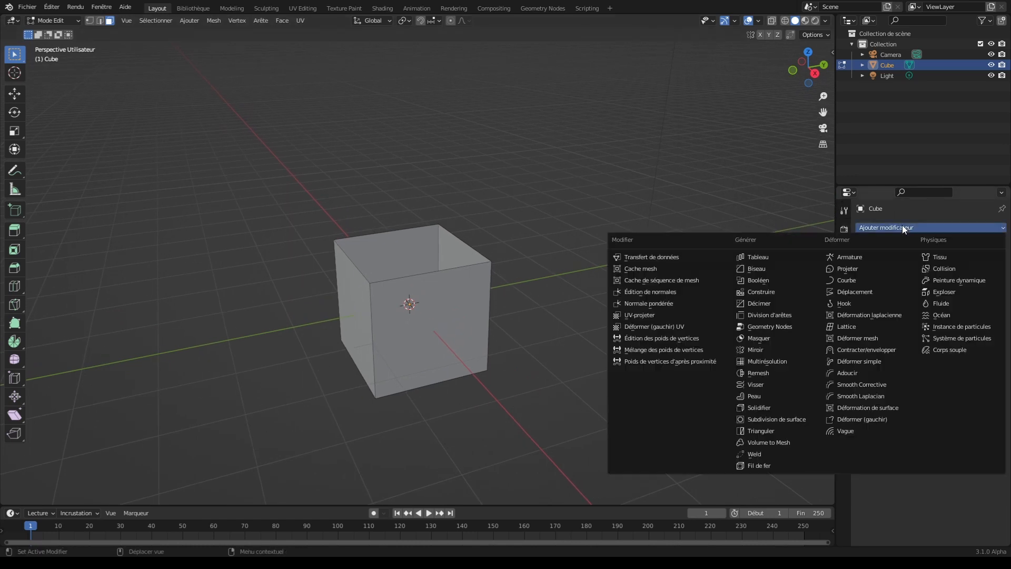
click(764, 419)
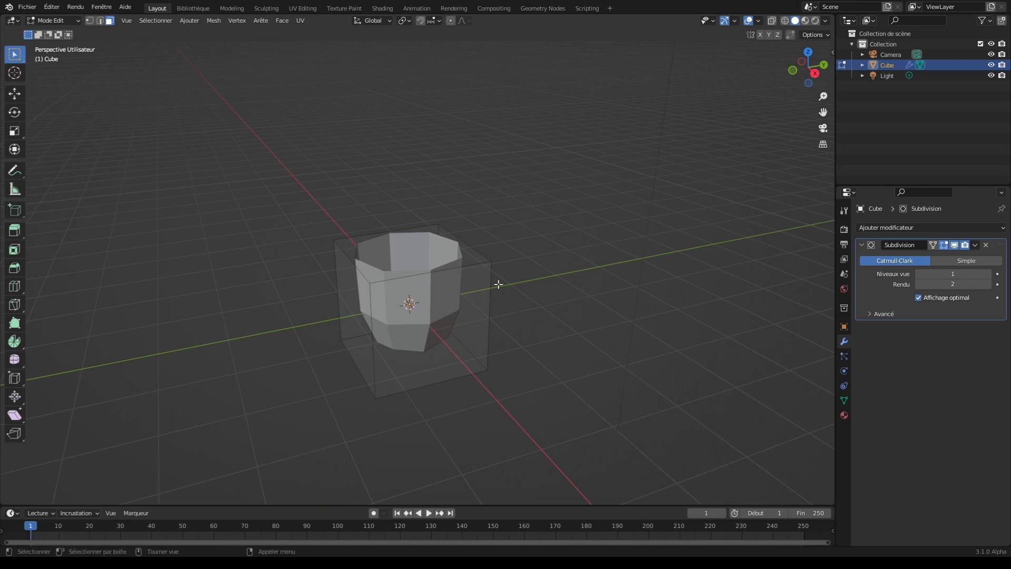
click(988, 276)
click(989, 276)
click(989, 285)
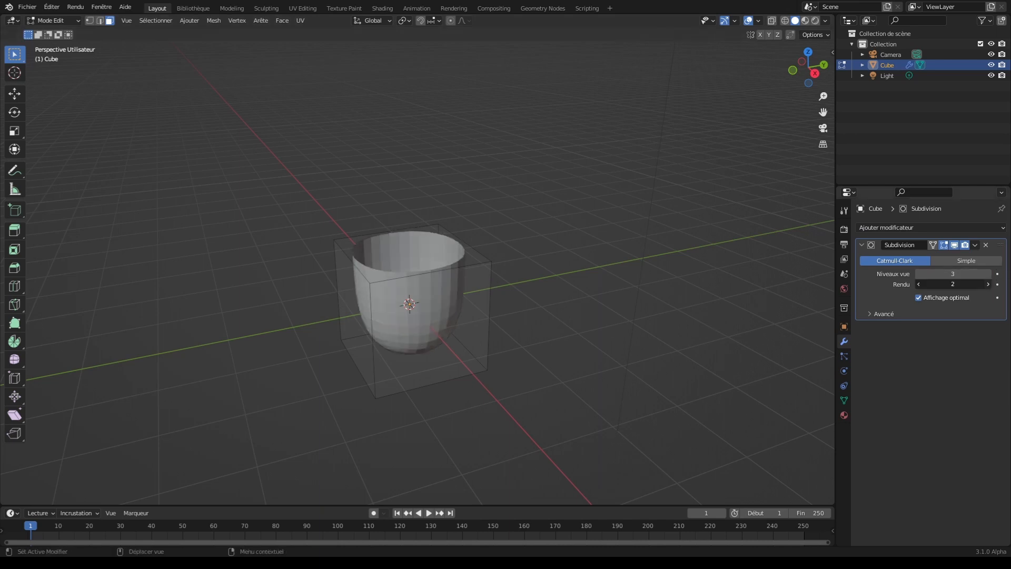
click(988, 285)
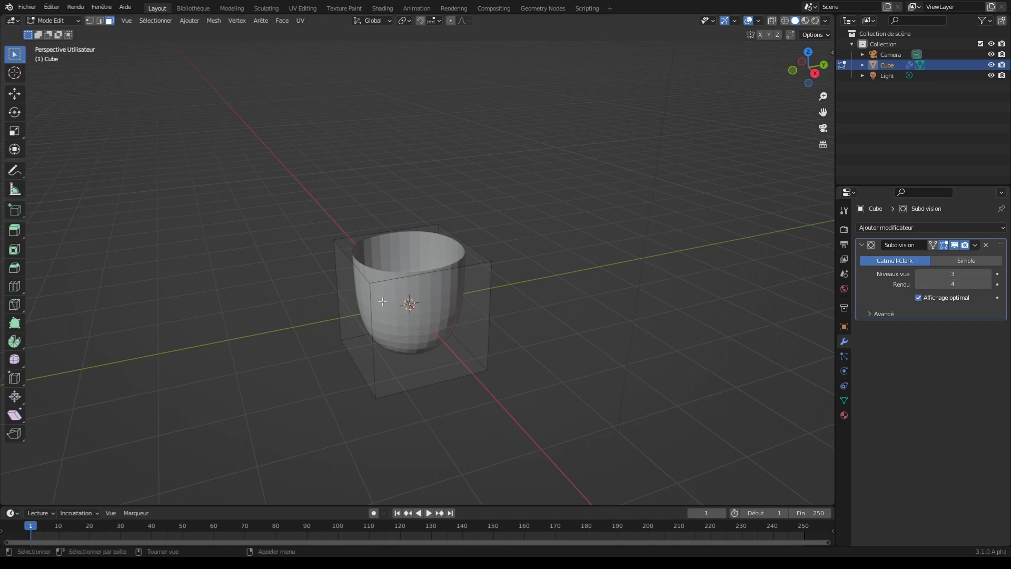
Return the cup to Object Mode and apply smooth shading (Ombrage lissé).
click(57, 21)
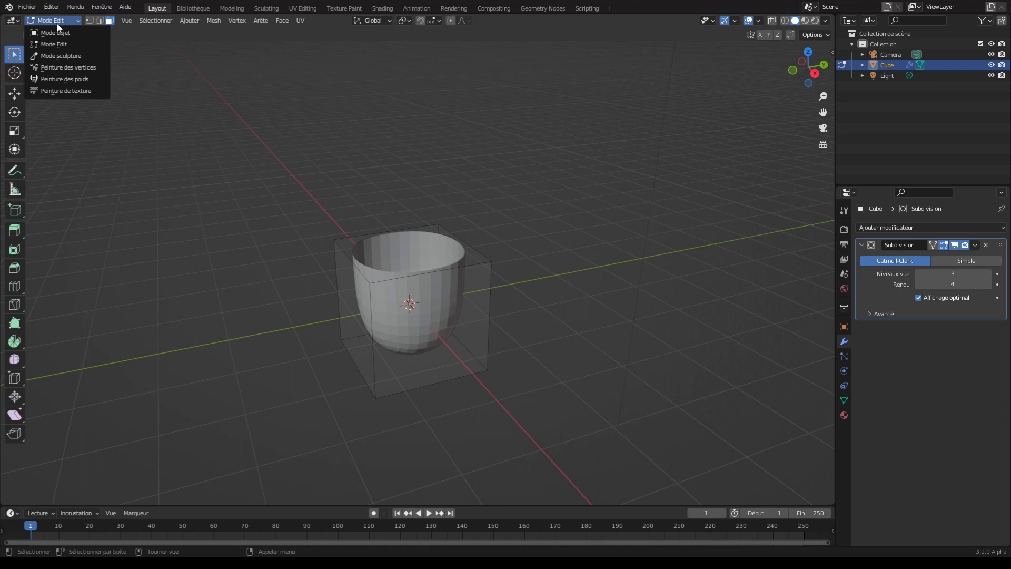
click(59, 24)
click(58, 21)
click(66, 33)
right_click(460, 320)
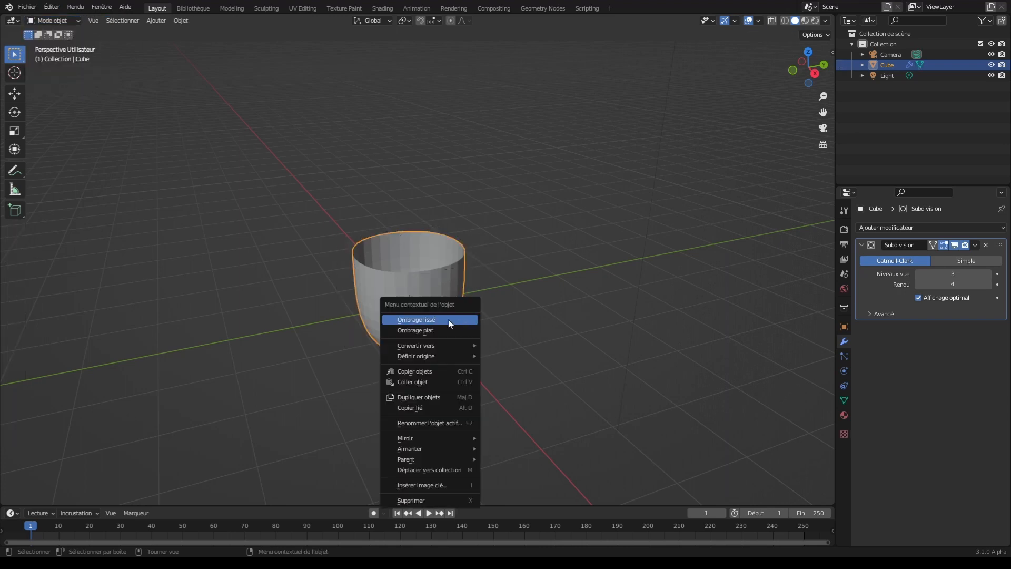
click(451, 320)
drag(824, 97, 824, 95)
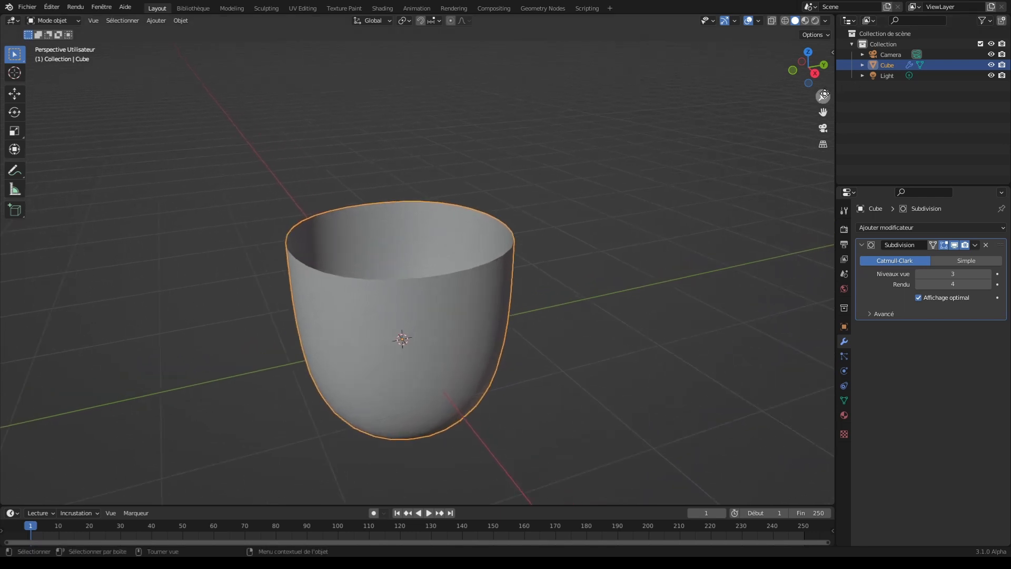
Add a Solidifier modifier to the cup and set its thickness (Épaisseur) to 0.14 m.
click(862, 245)
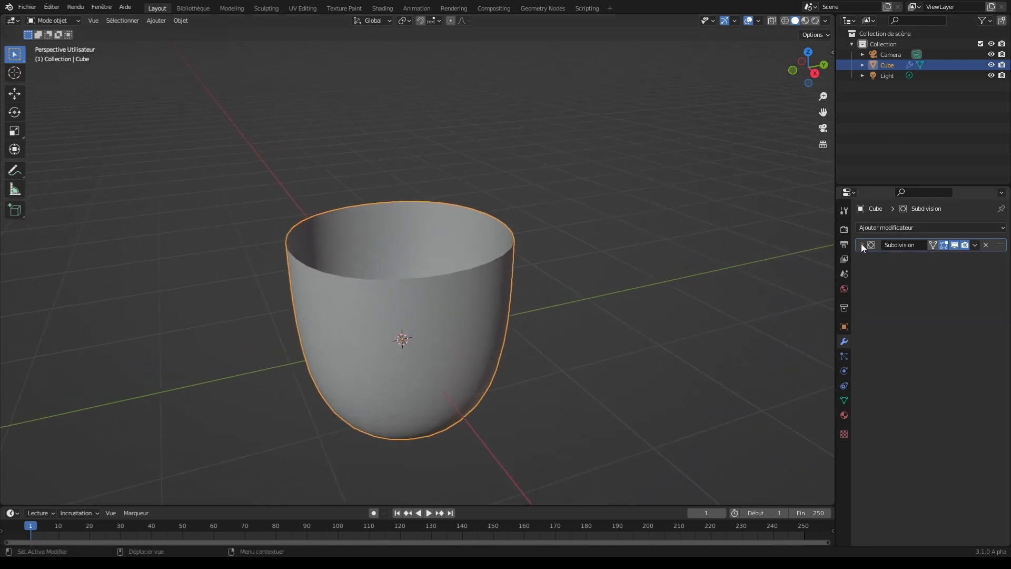
click(876, 227)
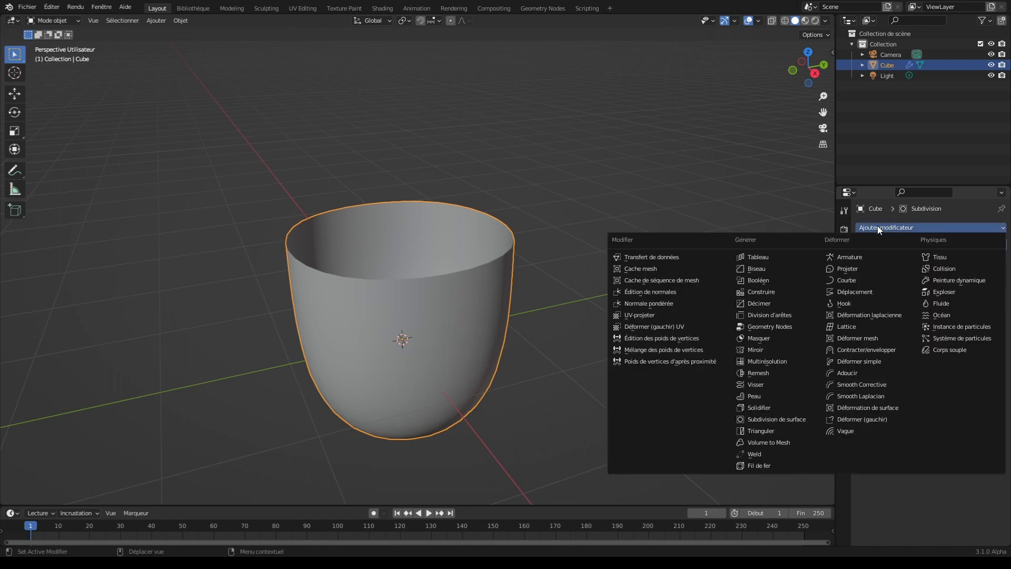
click(750, 407)
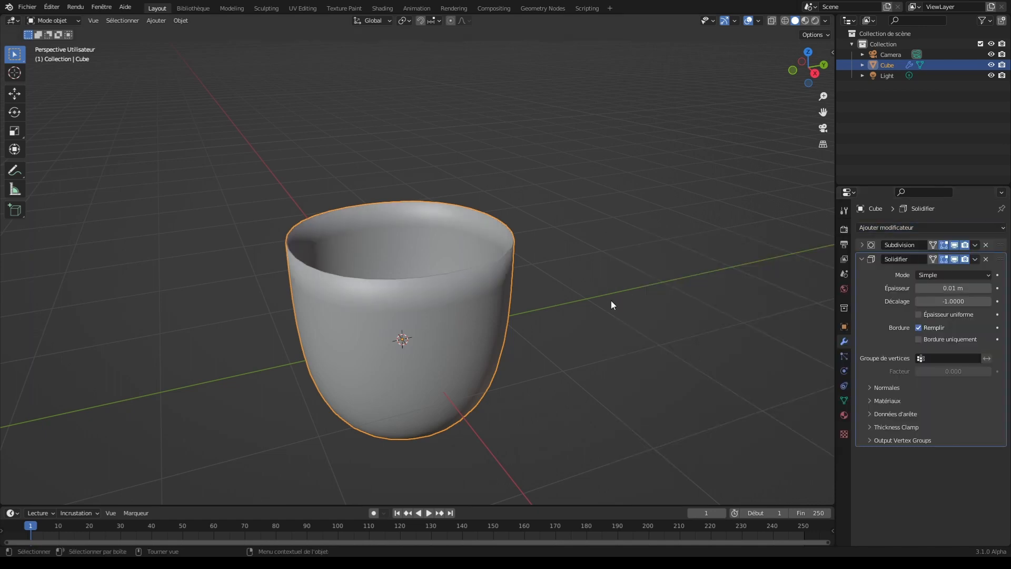
drag(813, 83, 816, 83)
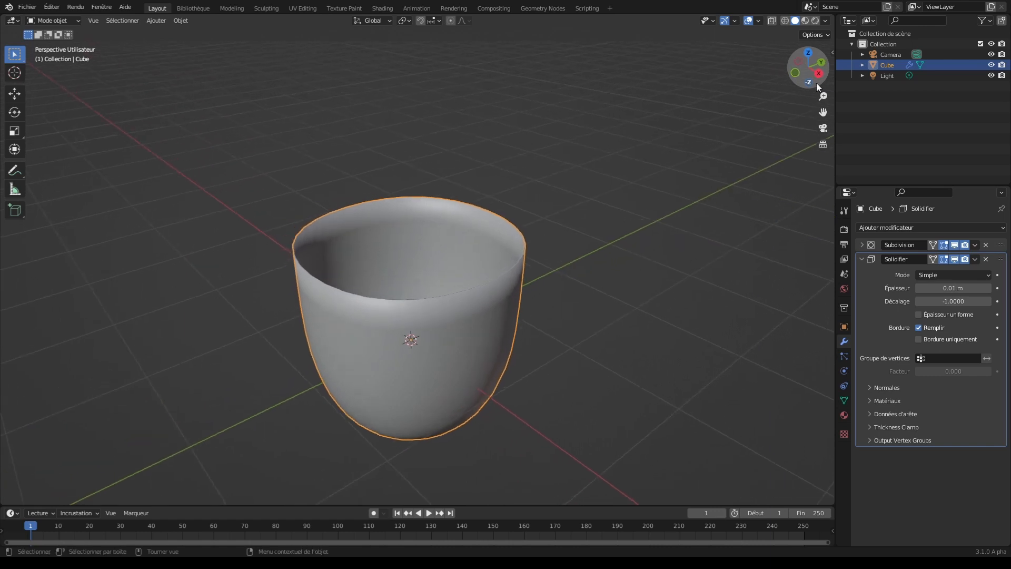
drag(945, 291, 974, 290)
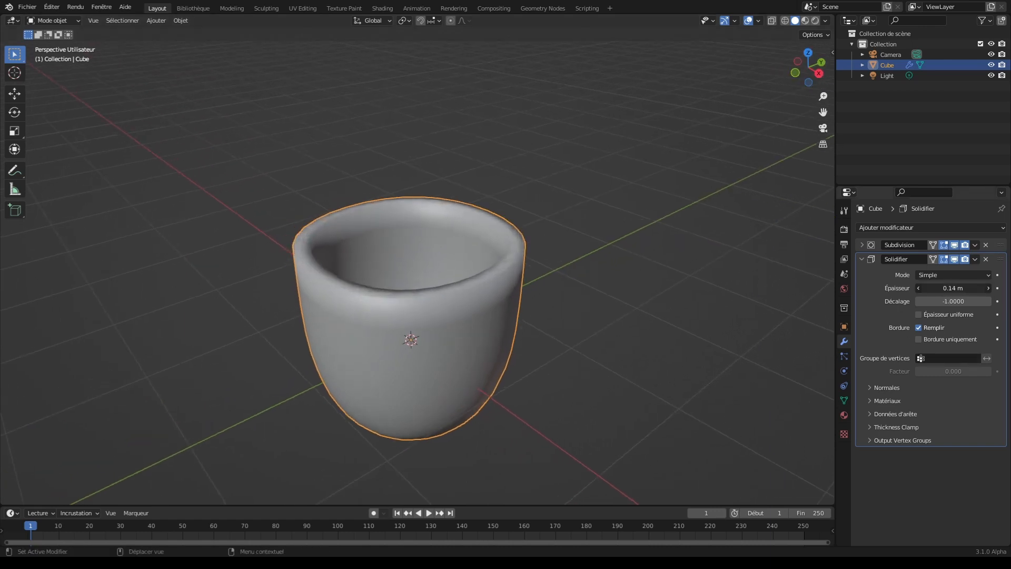
Switch the cup to flat shading (Ombrage plat), collapse the Solidifier settings and deselect the cup.
right_click(483, 356)
click(449, 367)
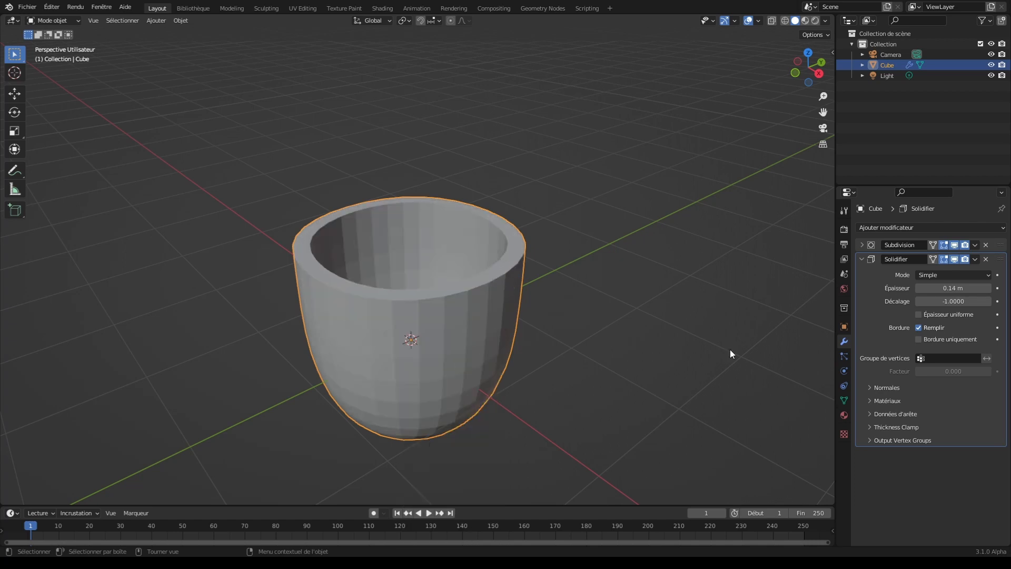
click(862, 259)
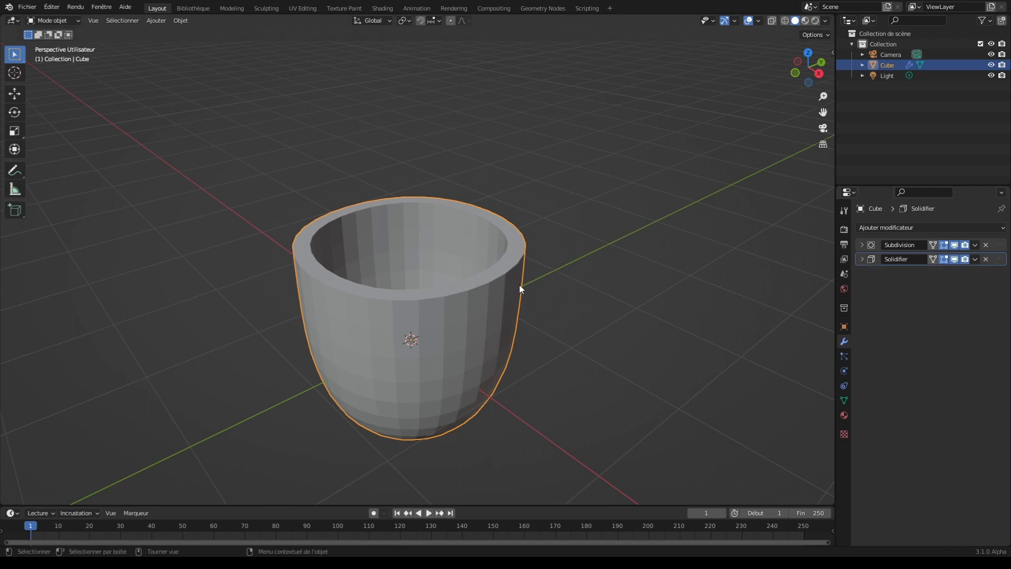
click(634, 318)
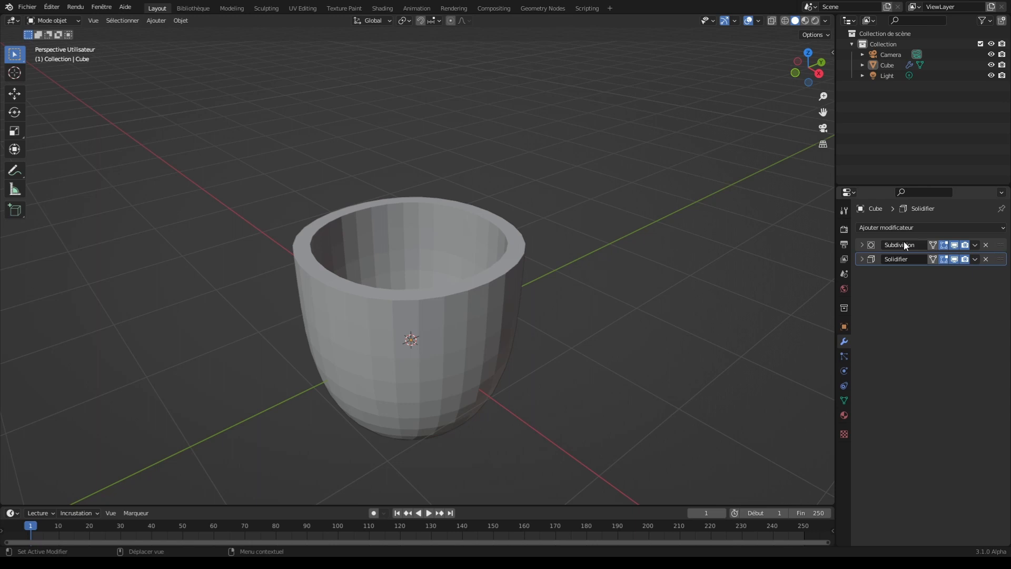
Add a Biseau modifier to the cup with an amount (Quantité) of 0.02 m.
click(885, 228)
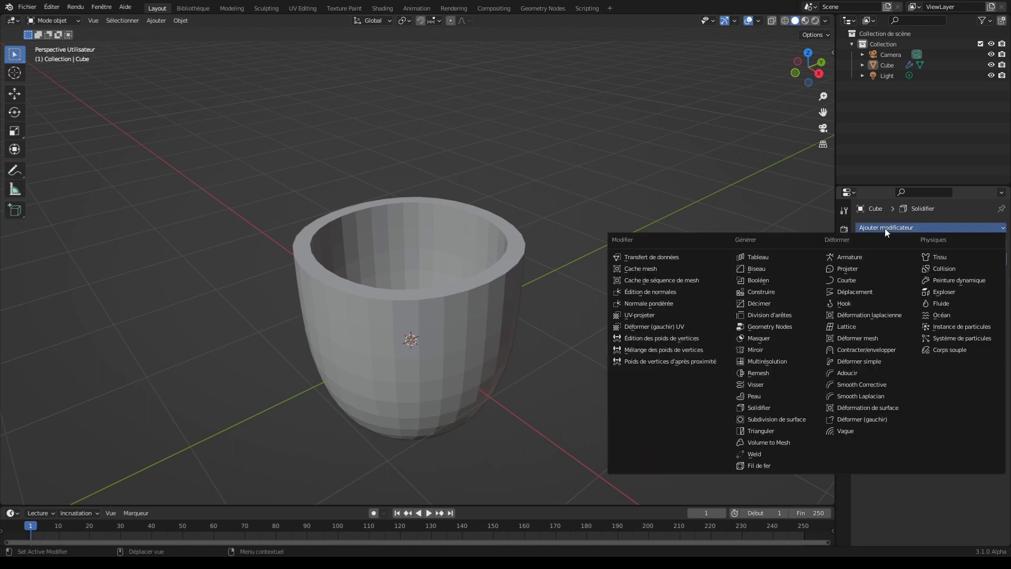
click(759, 268)
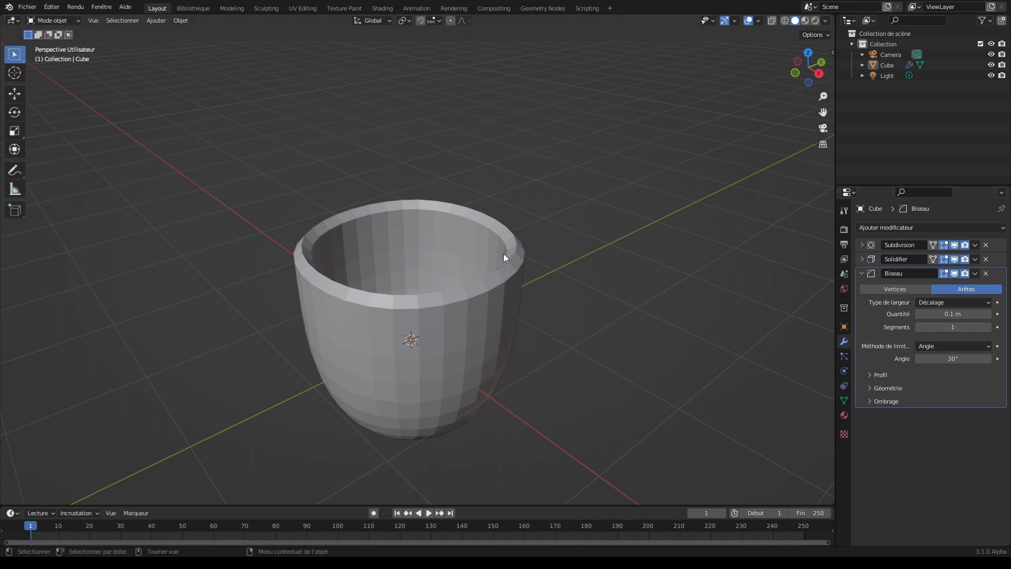
click(963, 313)
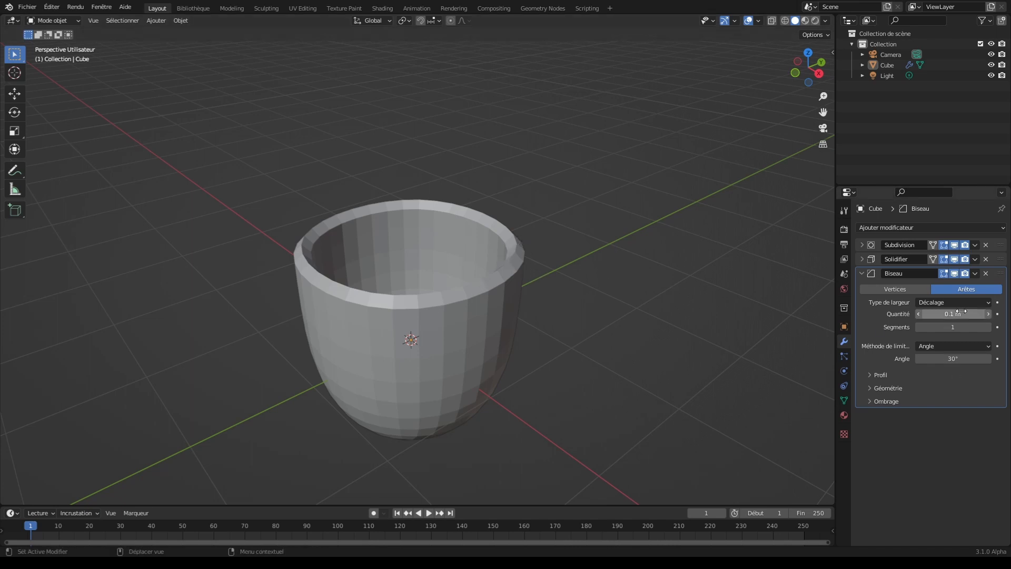
text(0.02)
key(Return)
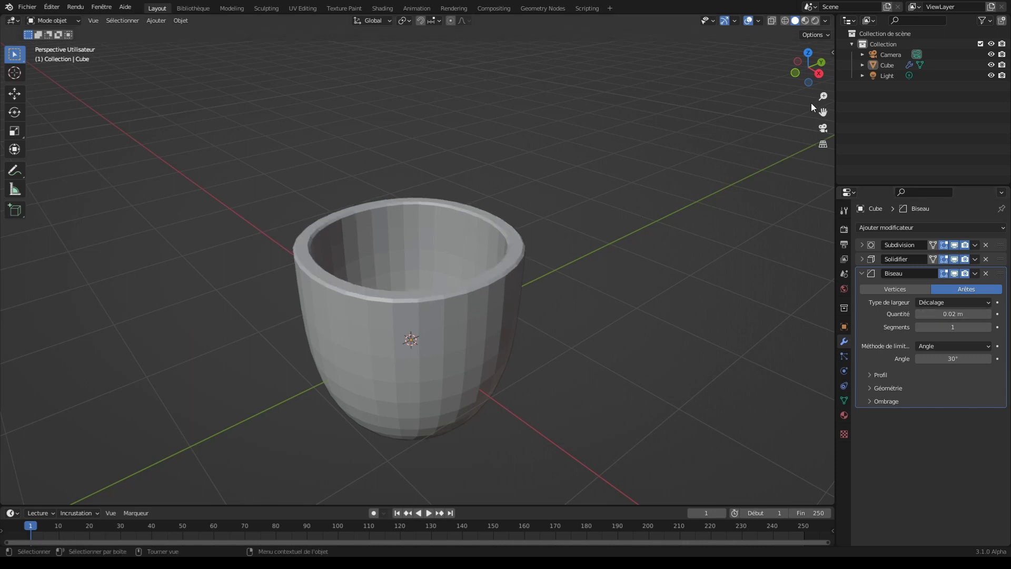
Set the Biseau modifier's amount (Quantité) to 0.03 m.
drag(823, 97, 823, 76)
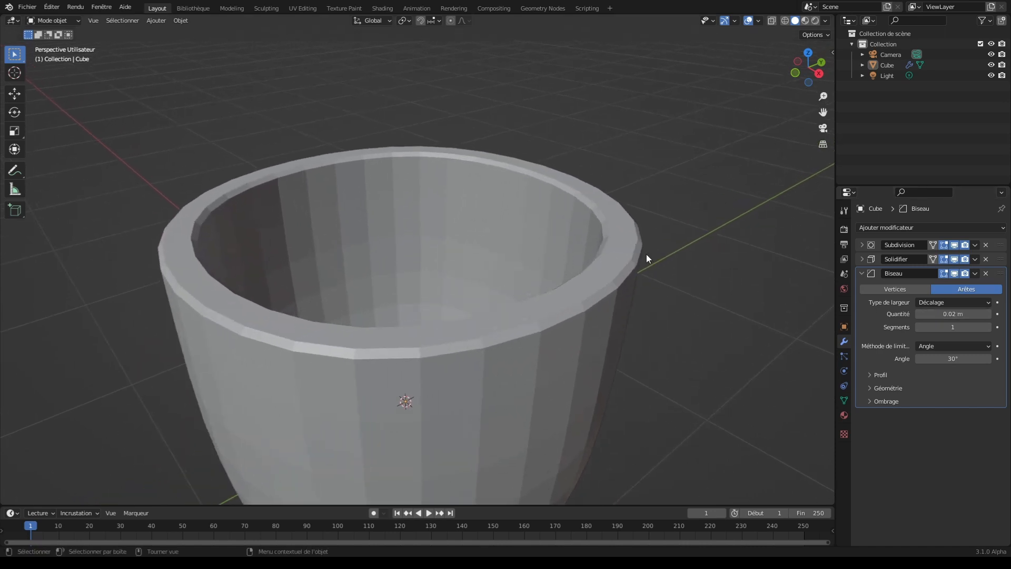
click(950, 314)
click(949, 314)
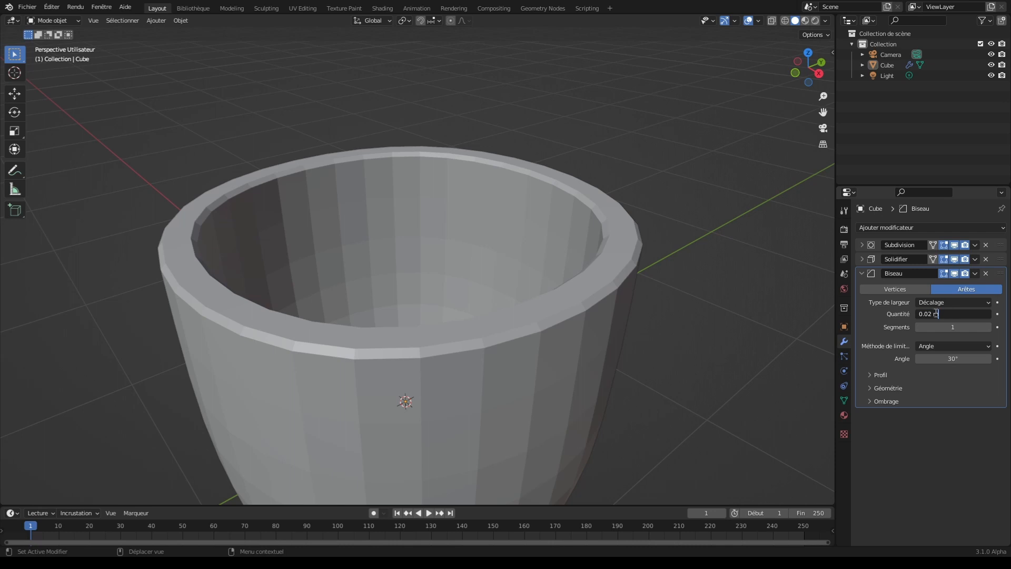
key(BackSpace)
key(BackSpace)
key(BackSpace)
text(3)
key(Return)
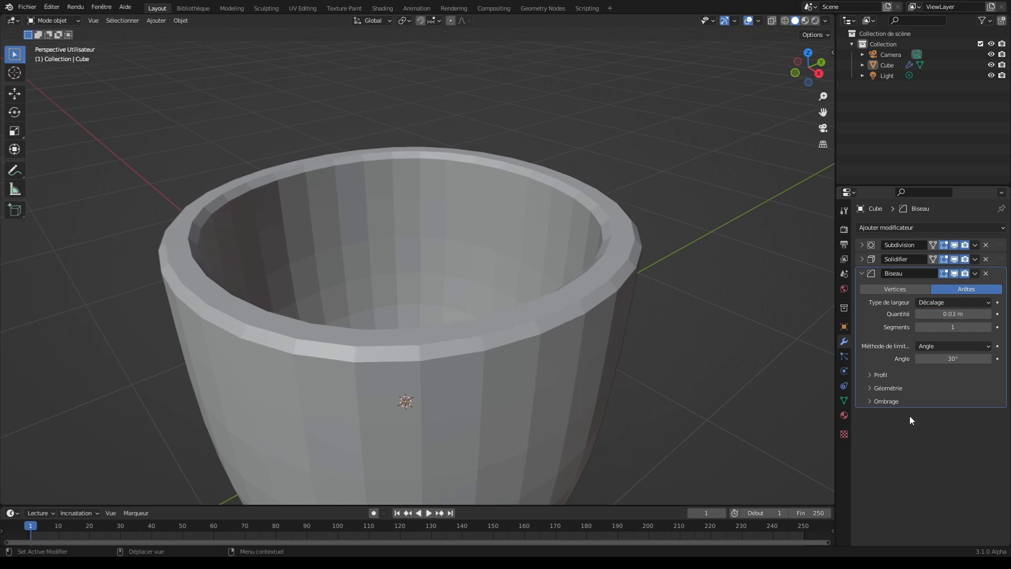
Select the cup and apply smooth shading (Ombrage lissé) to its beveled surface.
click(586, 293)
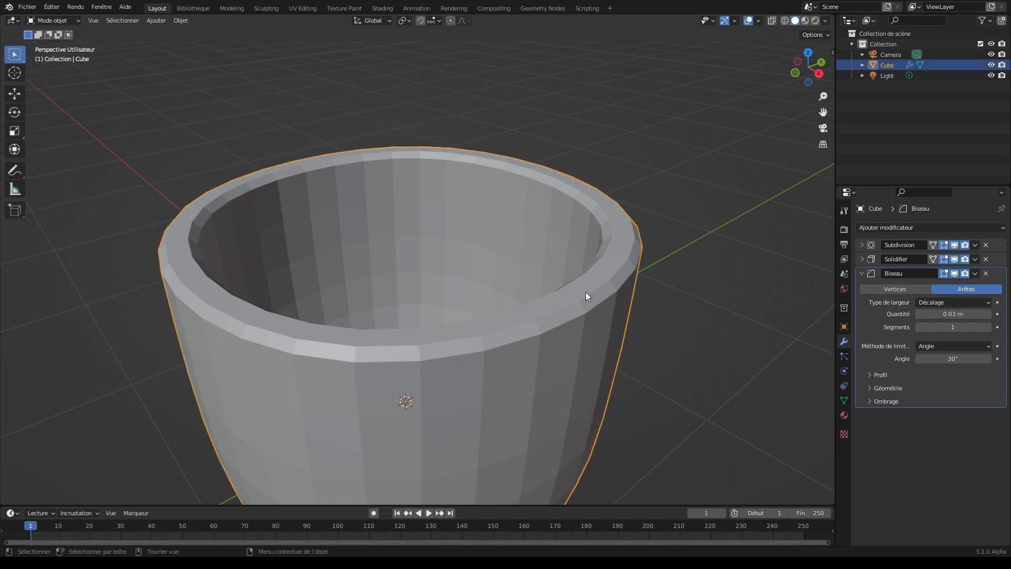
right_click(586, 293)
click(568, 282)
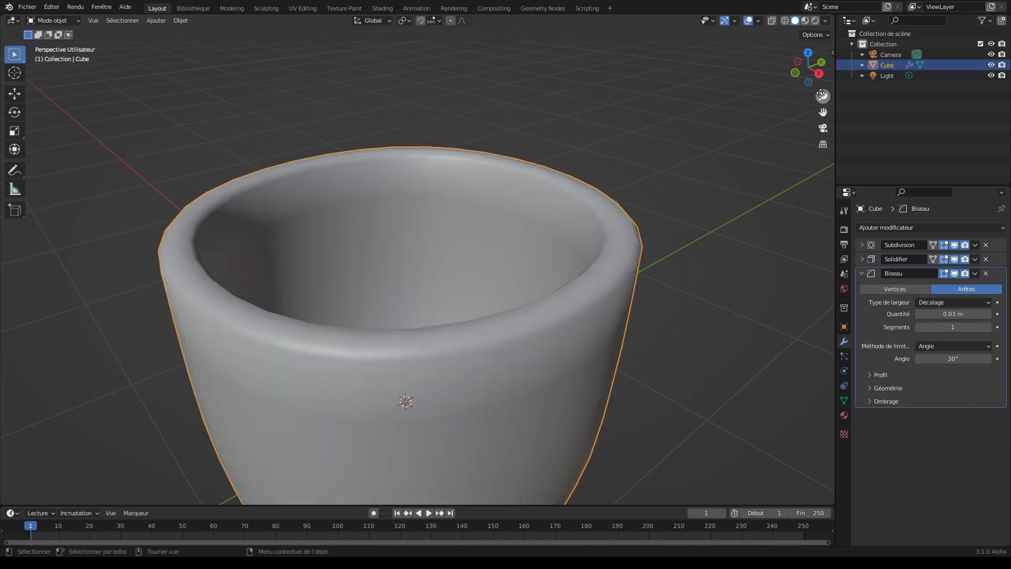
drag(822, 94, 823, 126)
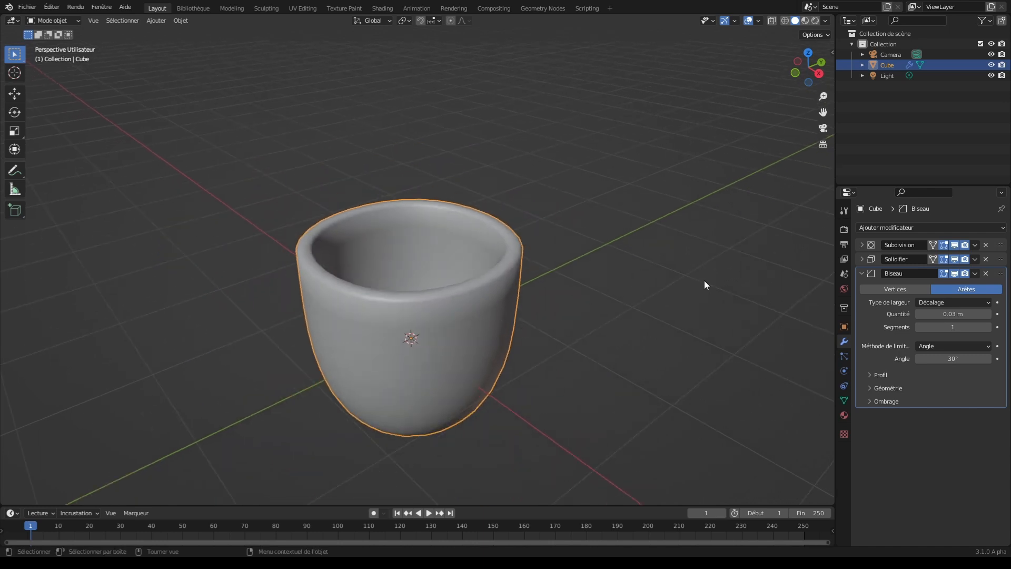
Set the Subdivision modifier's viewport levels (Niveaux vue) to 4 and deselect the cup.
click(862, 245)
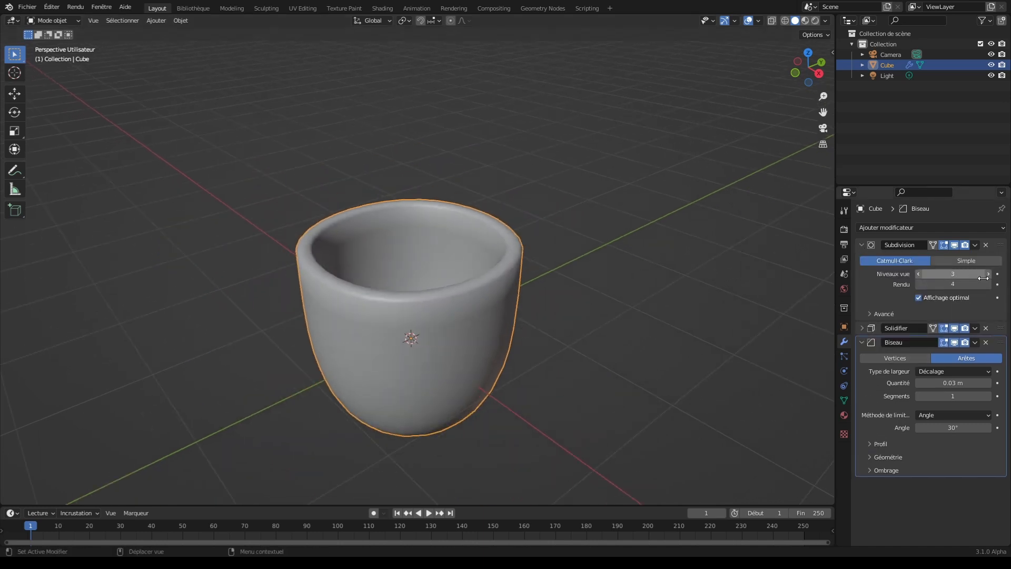
click(612, 273)
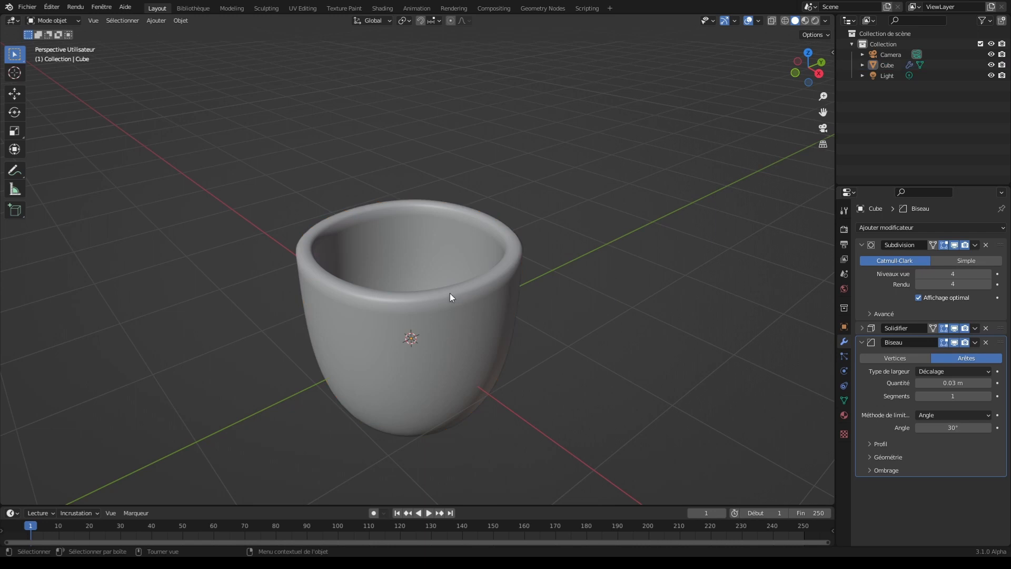
click(475, 299)
click(797, 303)
Halve the Solidifier modifier's thickness (Épaisseur) to 0.07 m.
click(862, 328)
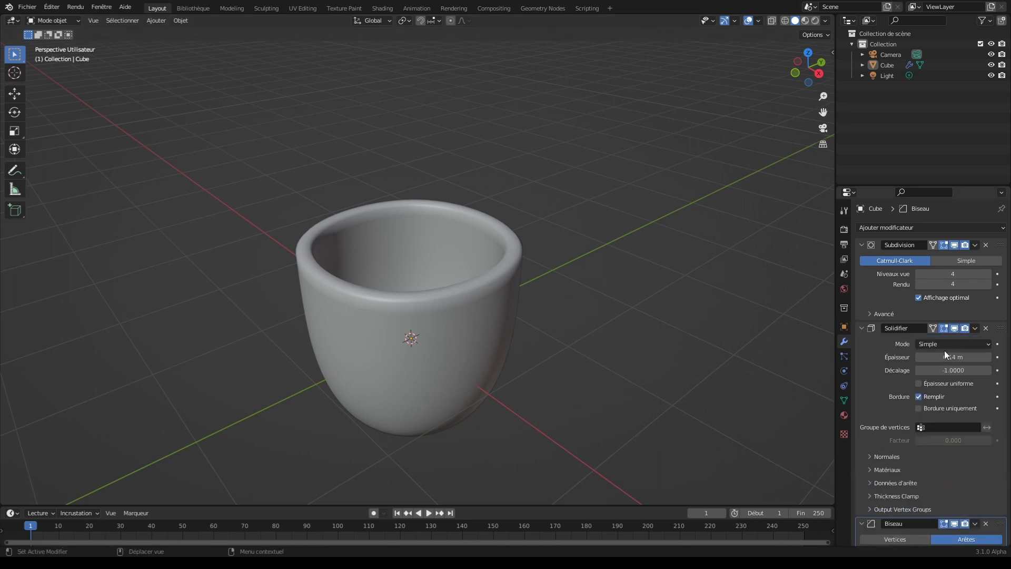
click(961, 357)
click(961, 358)
text(/2)
key(Return)
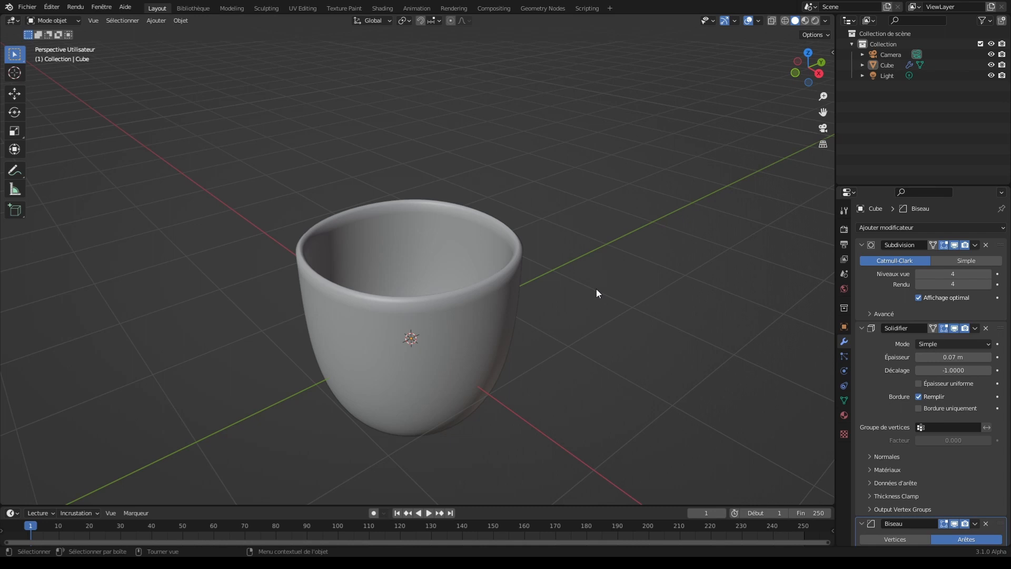
Move the cup up 1 m along the global Z axis in the front orthographic view.
drag(818, 84, 815, 112)
key(KP_1)
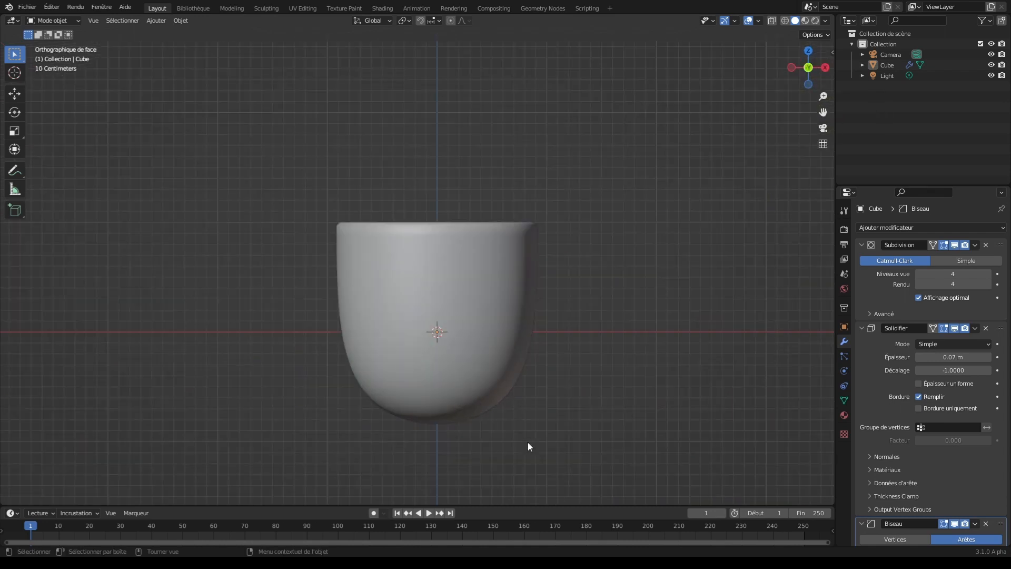
click(449, 386)
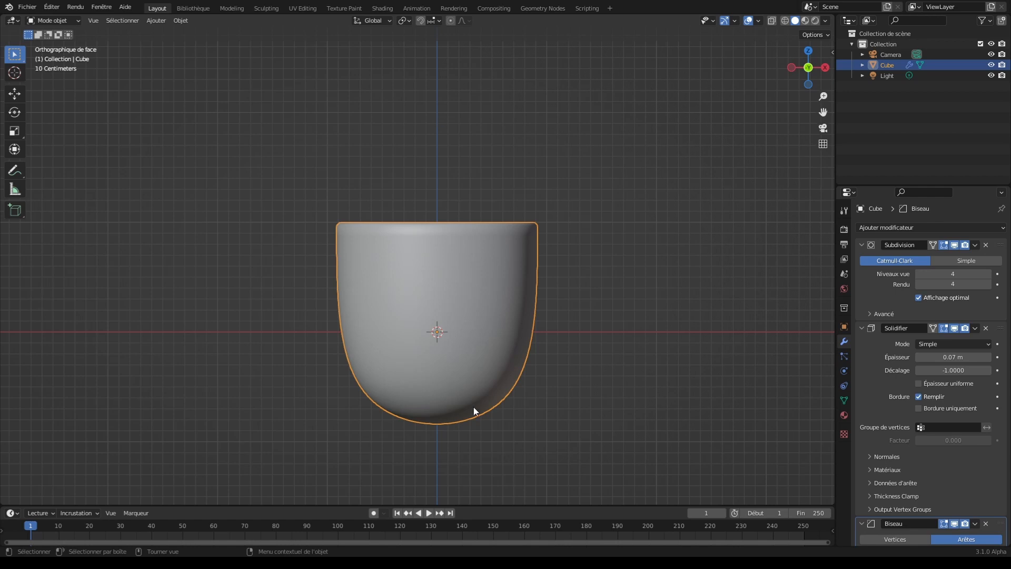
key(g)
key(z)
key(1)
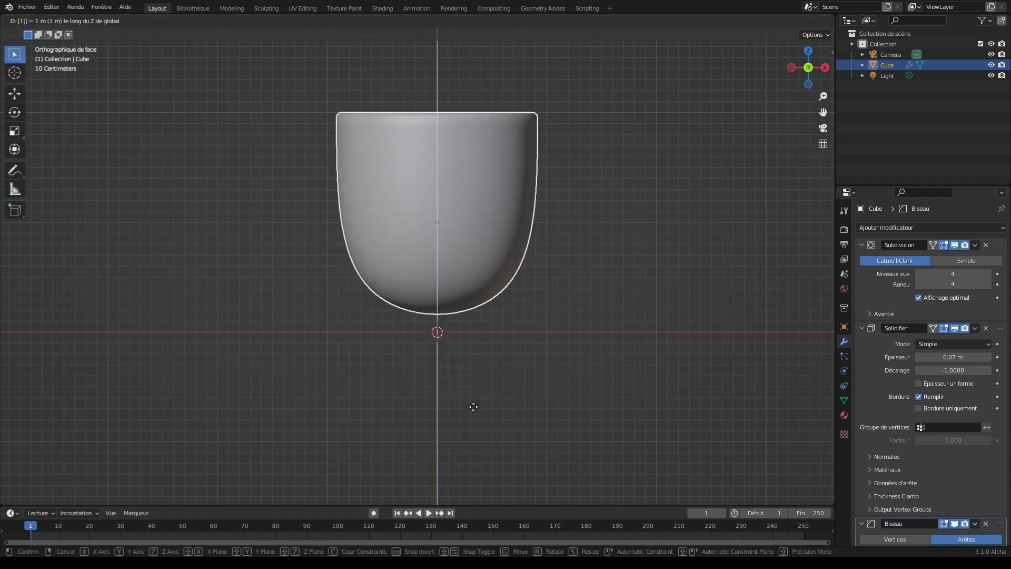
key(Return)
Lower the cup slightly along Z until its rounded base rests on the ground line, and deselect it.
key(g)
key(z)
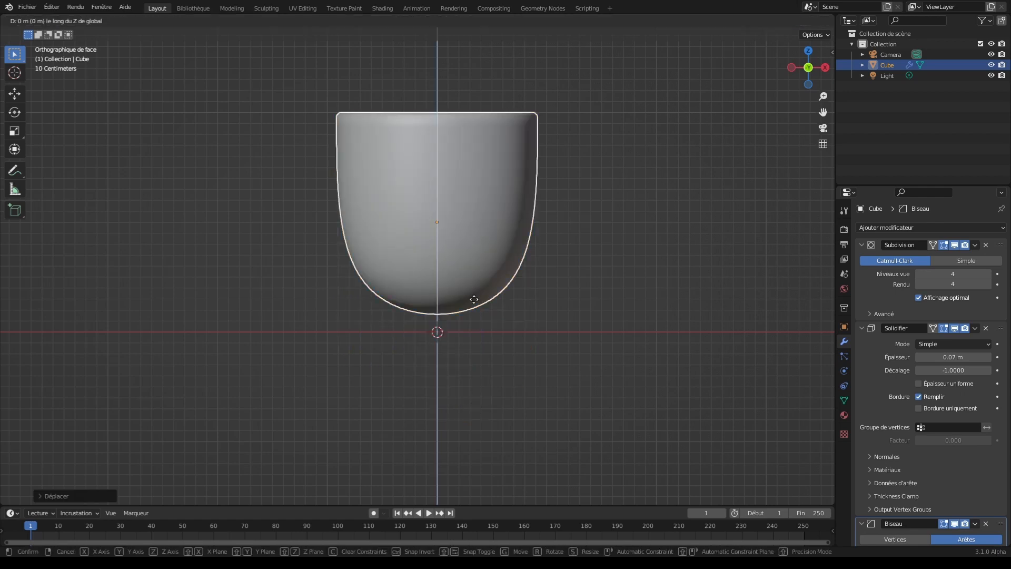
click(479, 315)
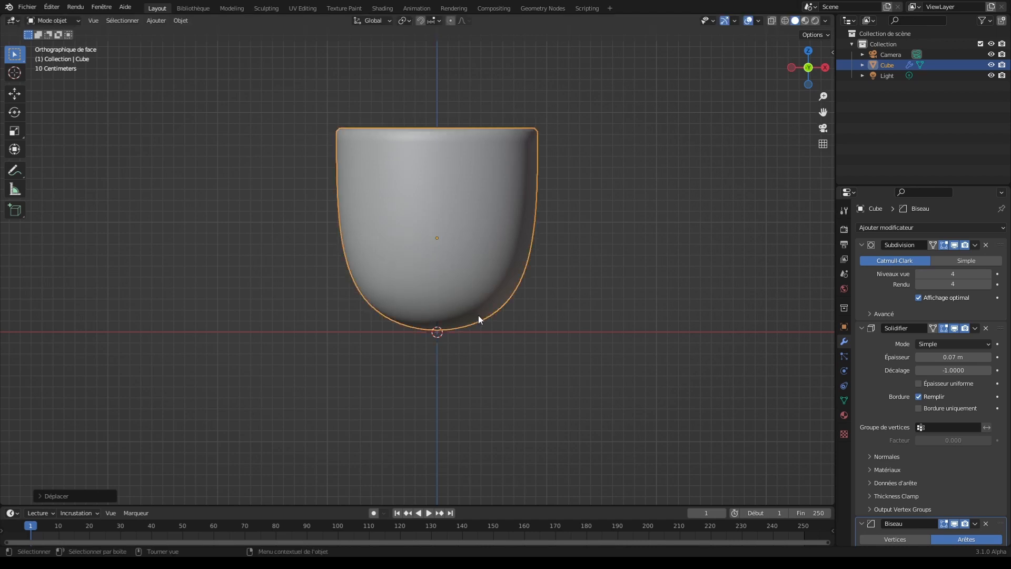
drag(814, 73, 776, 144)
click(701, 213)
Add a mesh plane under the cup, scale it by 3 and deselect it.
drag(823, 97, 824, 152)
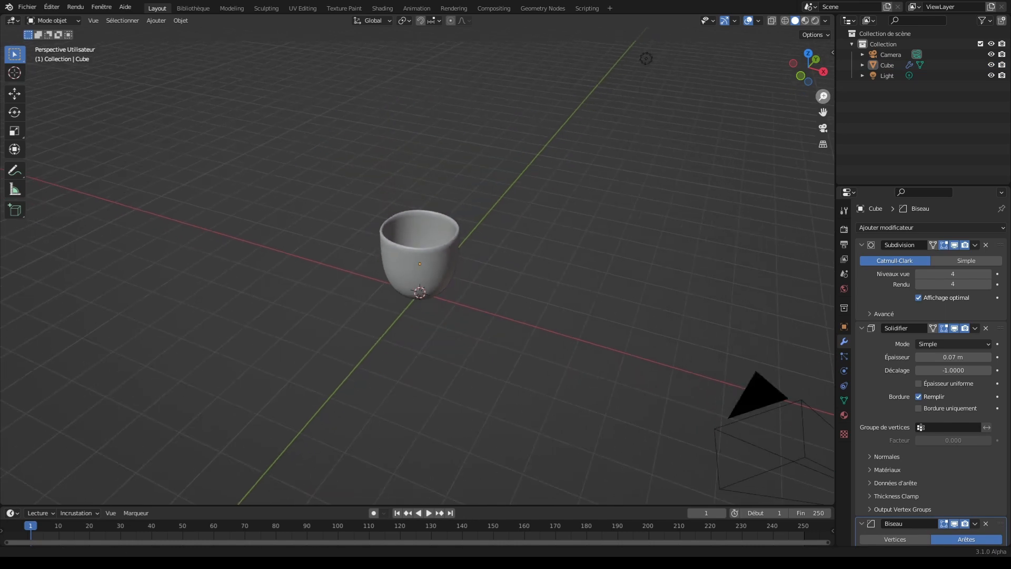
click(156, 20)
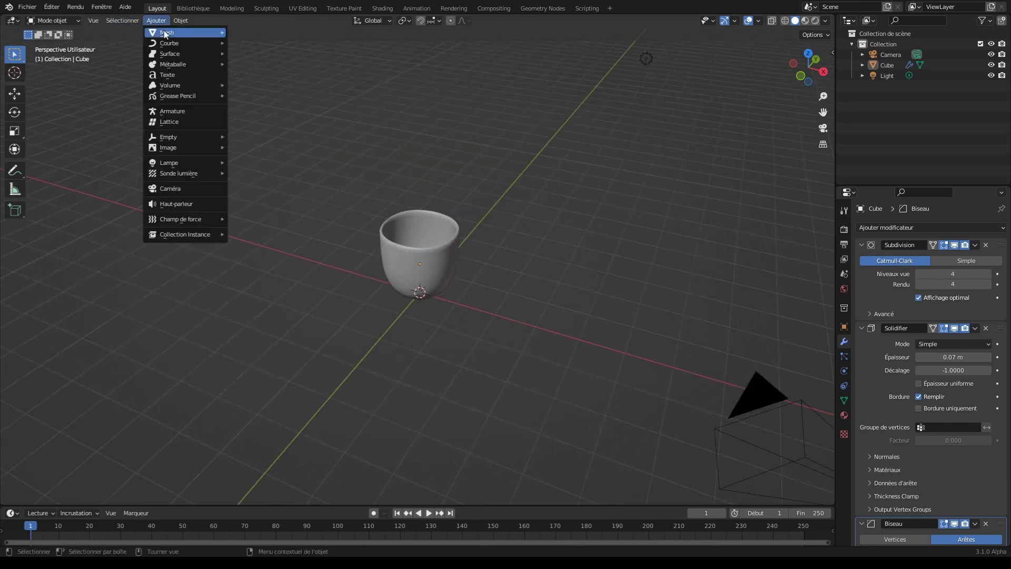
mouse_move(164, 31)
click(257, 35)
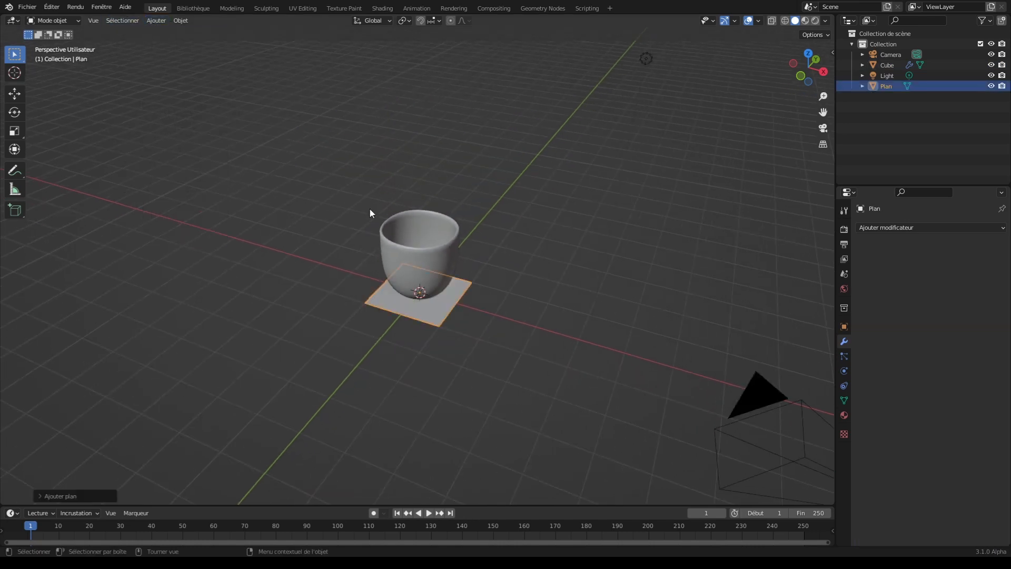
key(s)
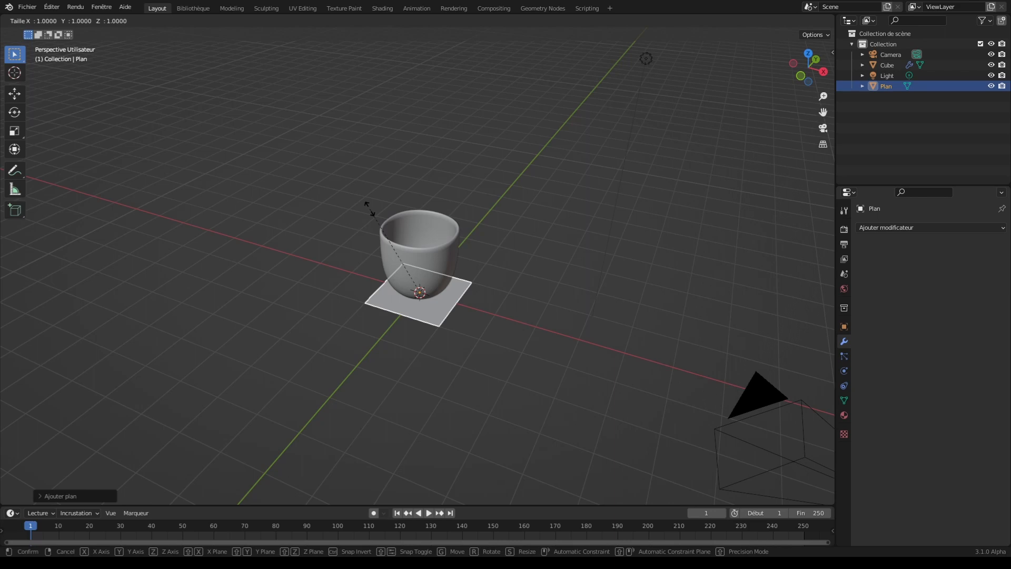
text(3)
key(Return)
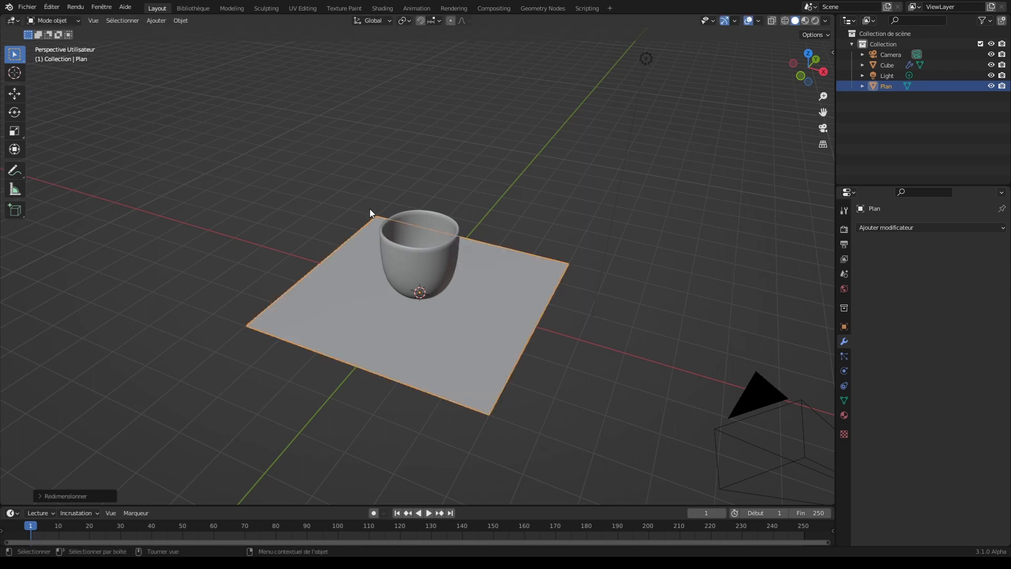
click(539, 186)
In Edit Mode, add a single horizontal loop cut around the cup's cage, slid into the lower half.
click(434, 246)
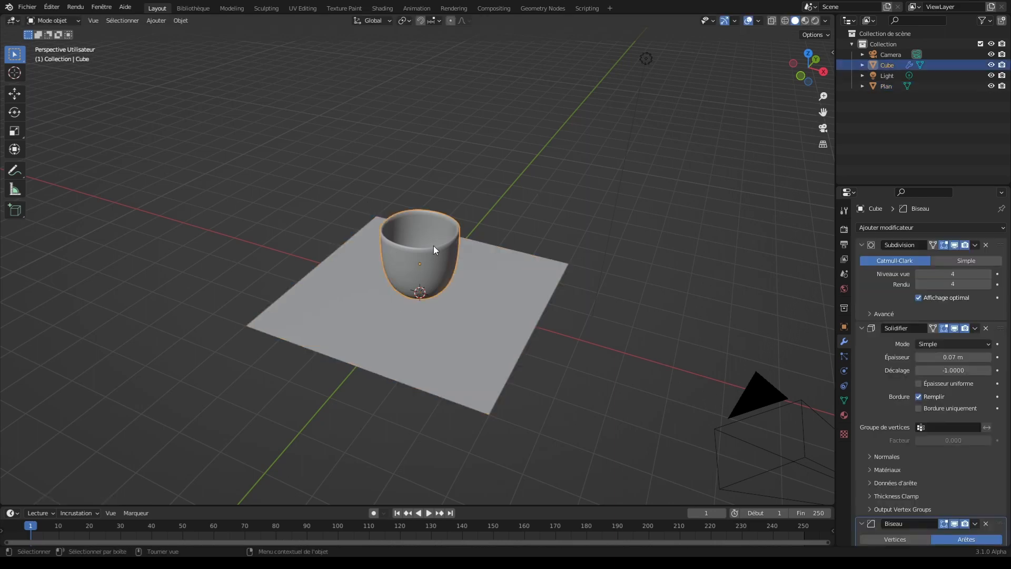
key(KP_1)
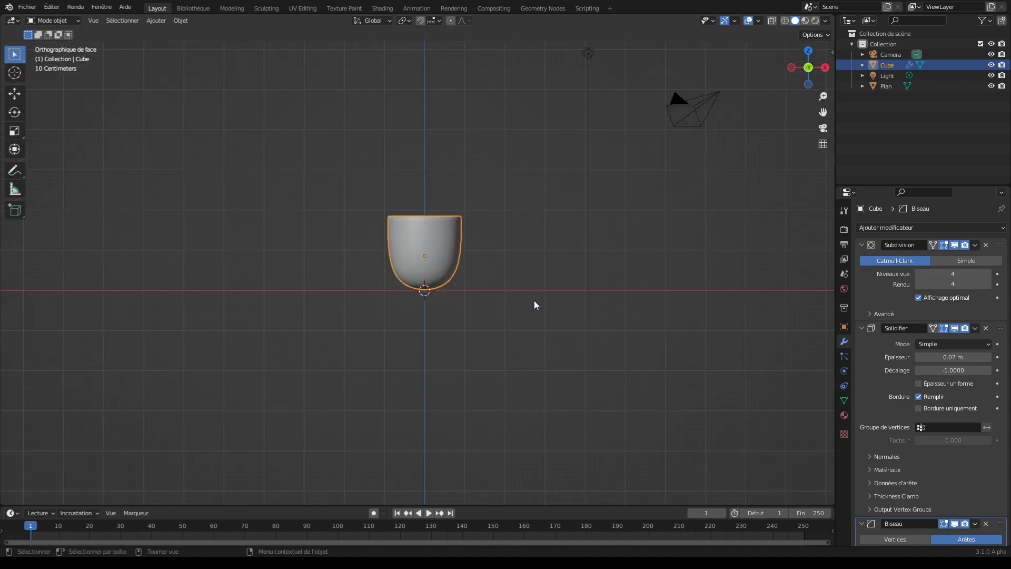
drag(823, 96, 659, 228)
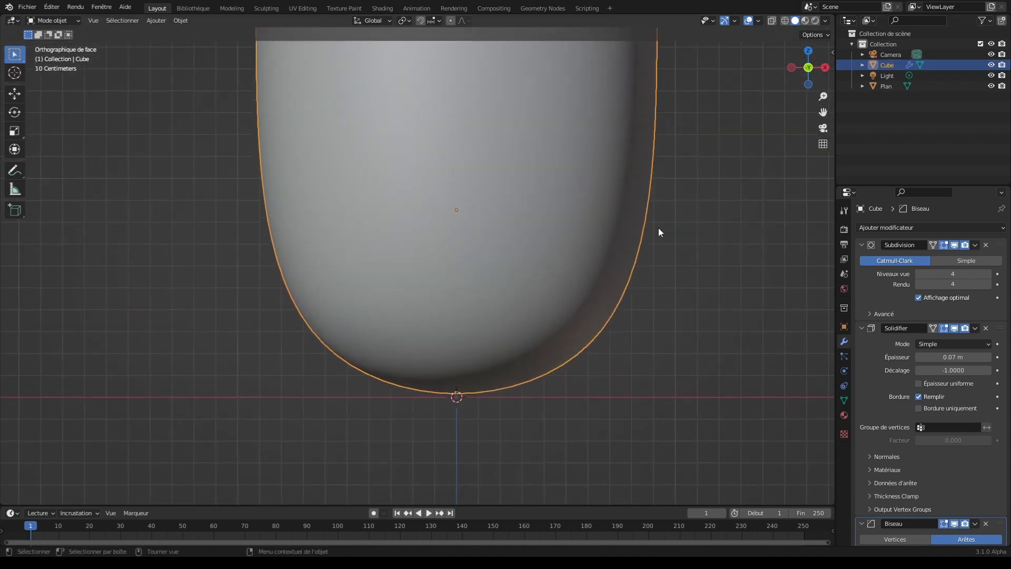
drag(824, 96, 824, 122)
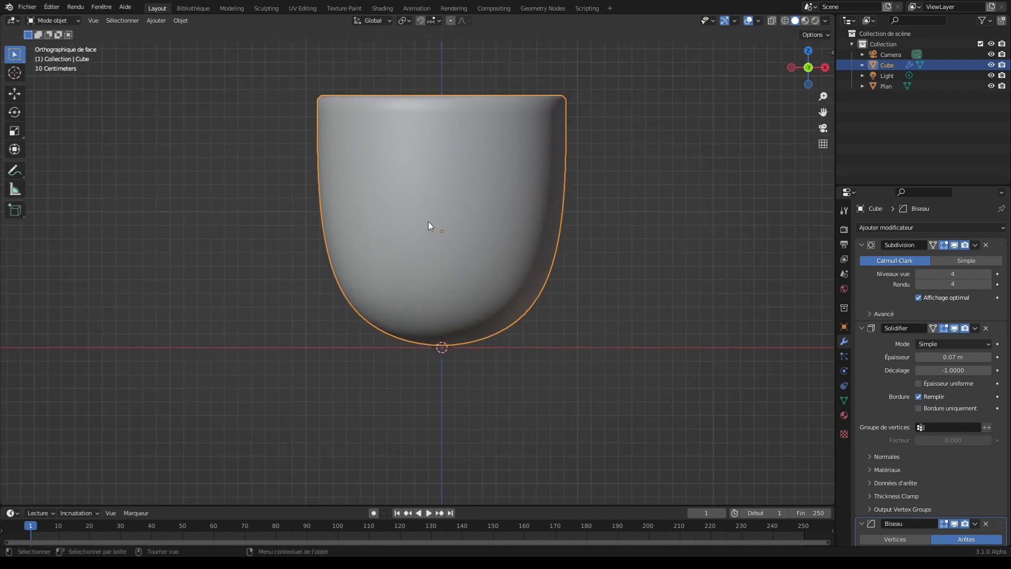
key(Tab)
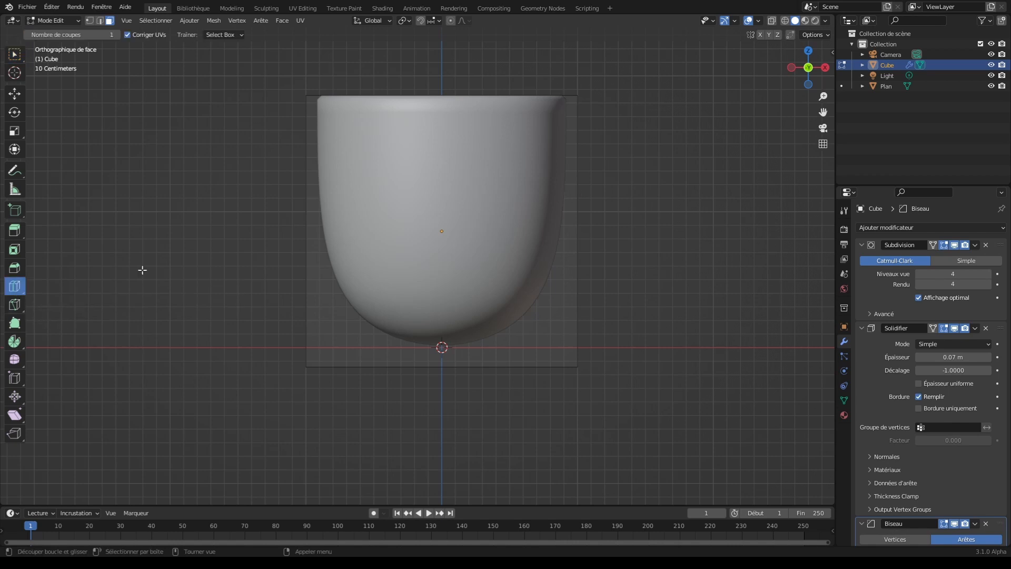
drag(312, 256, 335, 298)
Hide the plane (Plan) in the viewport and inset the bottom face of the cup's cage slightly.
mouse_move(820, 84)
mouse_down()
mouse_move(823, 59)
mouse_move(825, 94)
mouse_up()
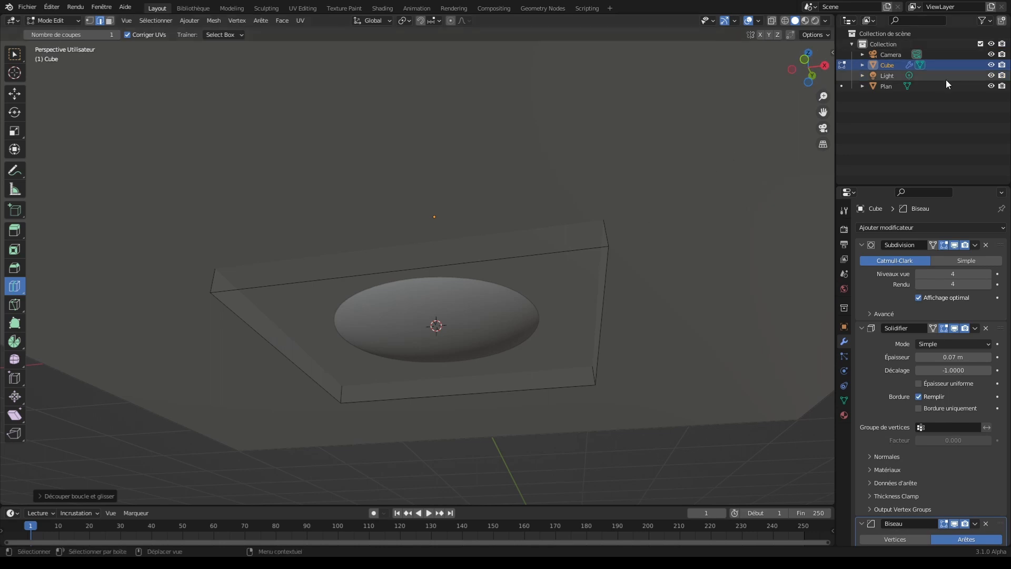
click(991, 86)
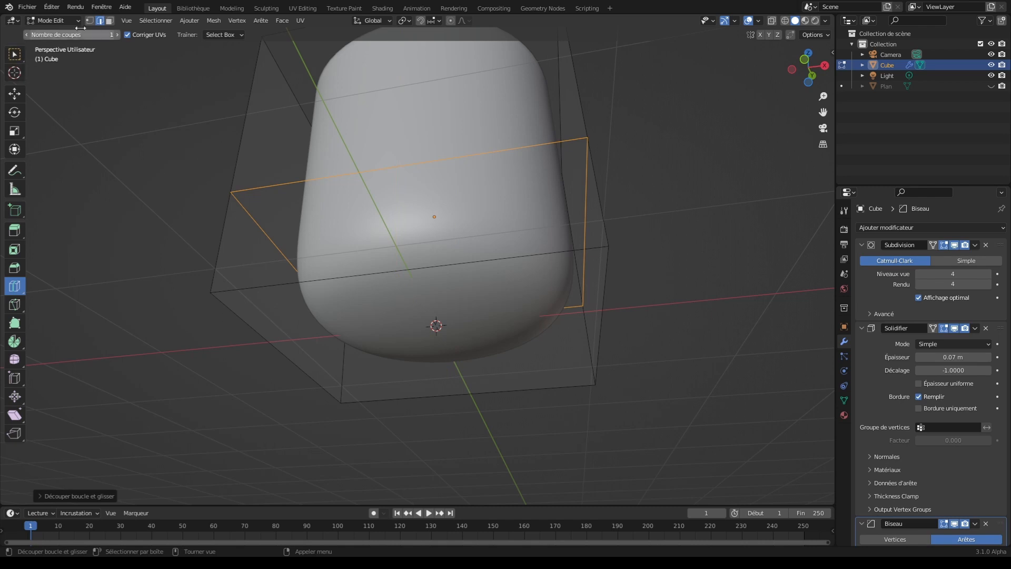
click(112, 22)
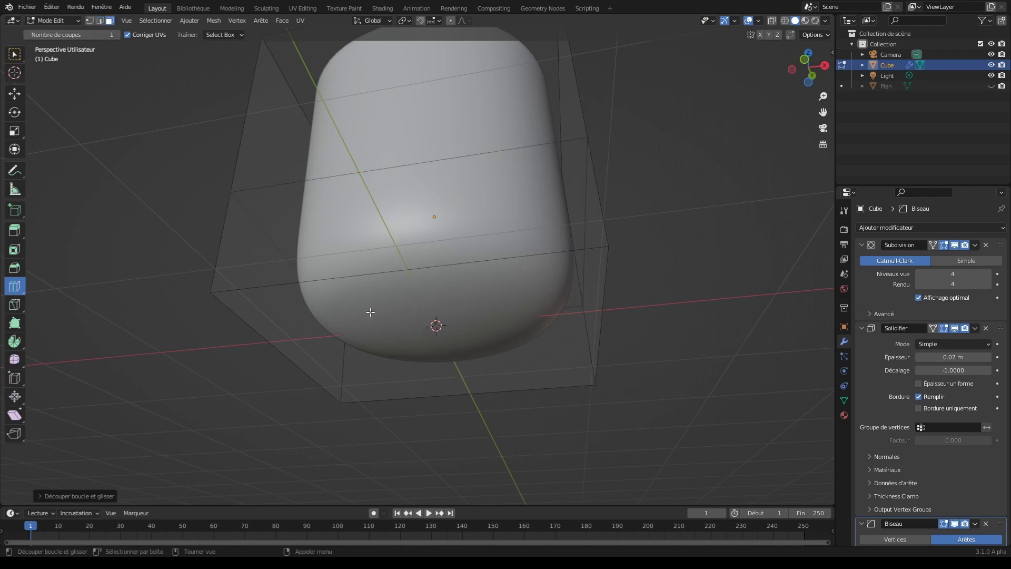
click(16, 54)
click(419, 316)
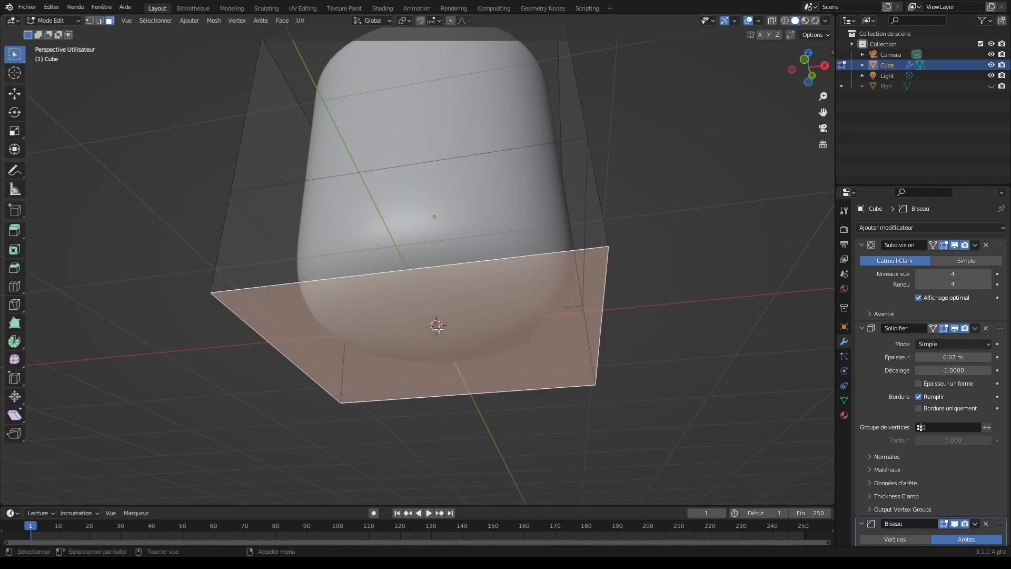
click(15, 253)
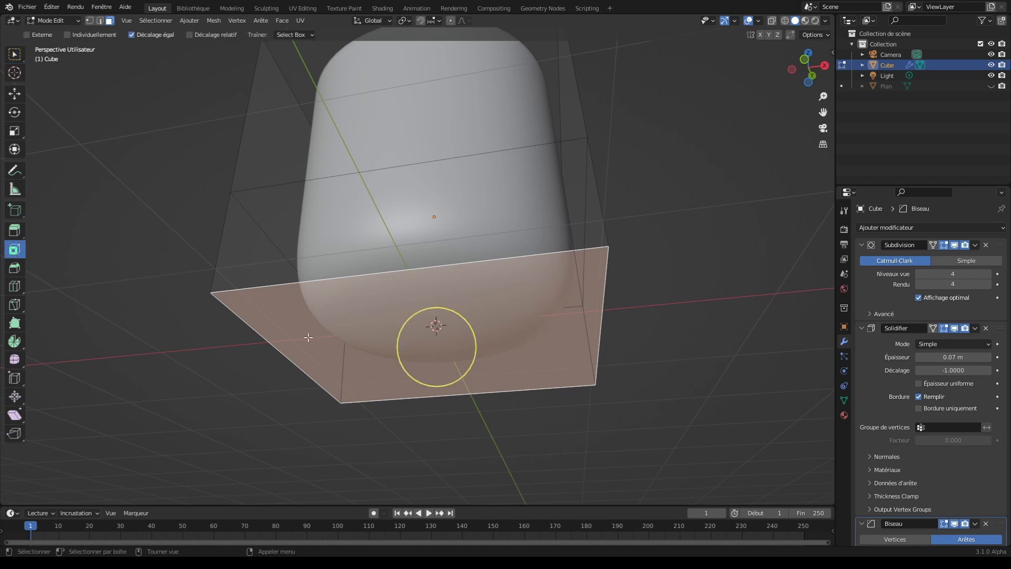
drag(449, 339, 429, 348)
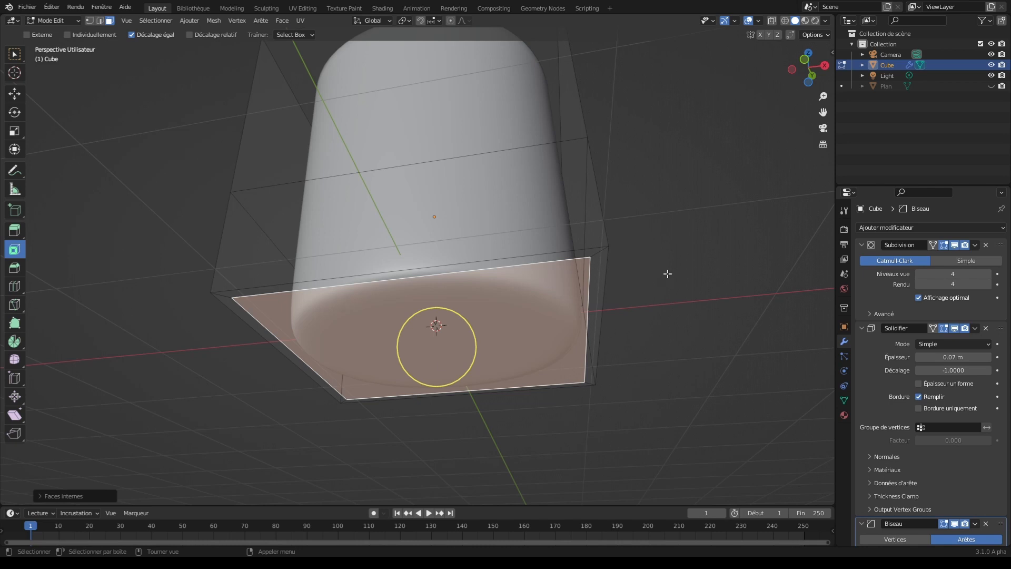
Scale the inset bottom face down to about 0.71 and deselect it.
key(s)
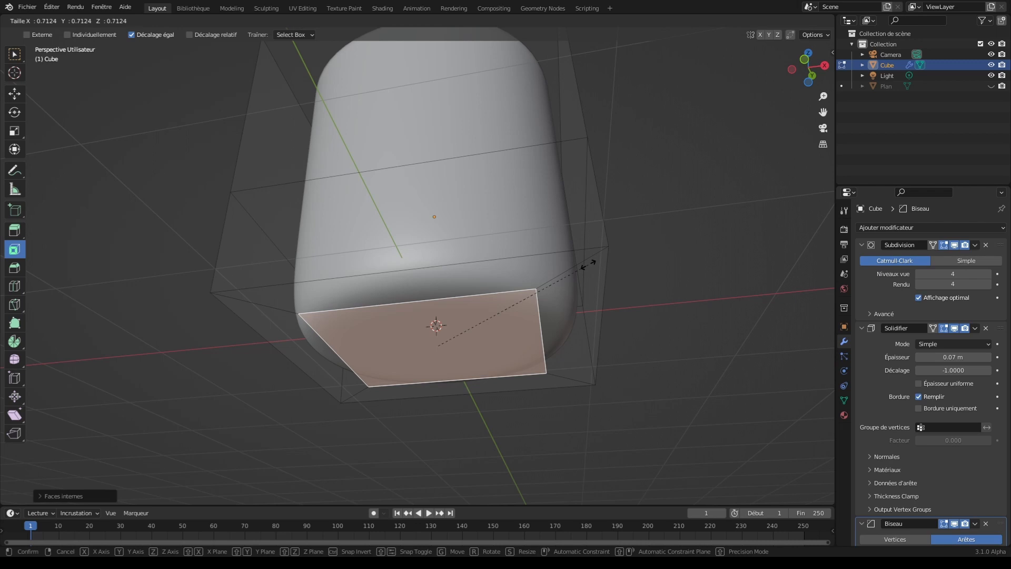
click(589, 265)
click(690, 305)
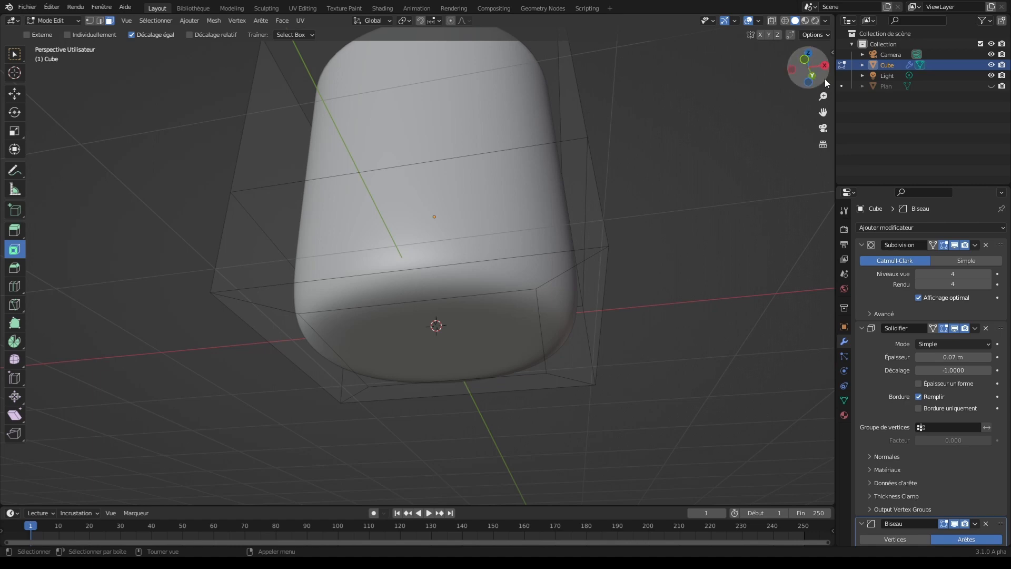
mouse_move(816, 78)
mouse_down()
mouse_move(819, 179)
mouse_move(853, 188)
mouse_move(866, 162)
mouse_move(903, 147)
mouse_move(893, 187)
mouse_move(851, 200)
mouse_move(829, 153)
mouse_move(829, 89)
mouse_up()
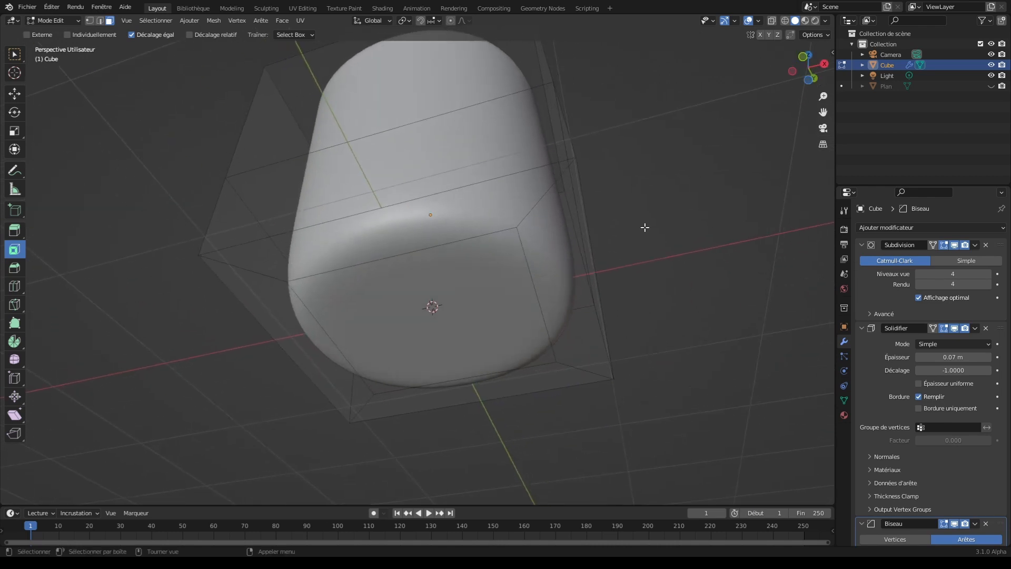
Select the inner bottom face and scale it up slightly to widen the cup's base.
click(463, 325)
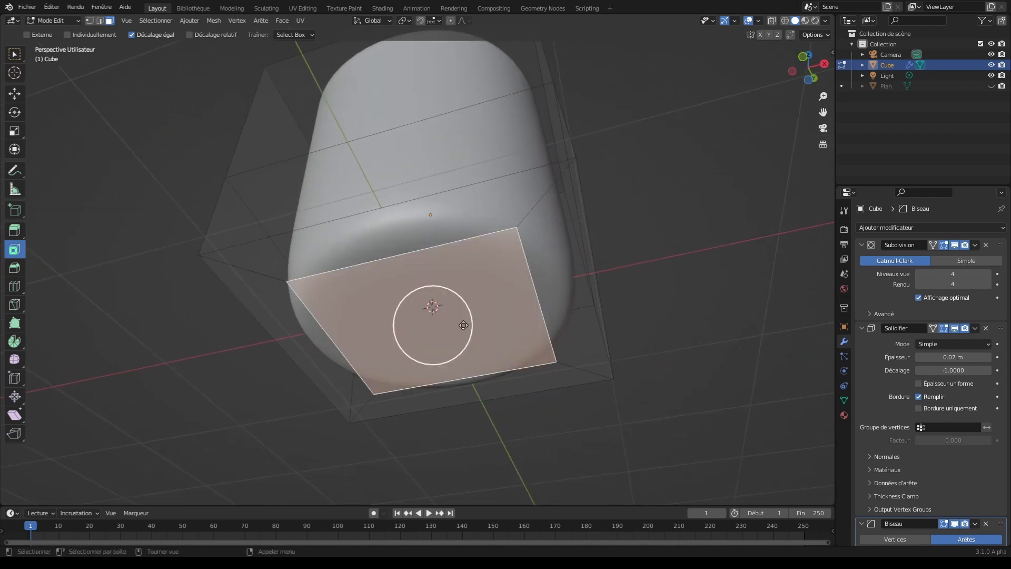
key(s)
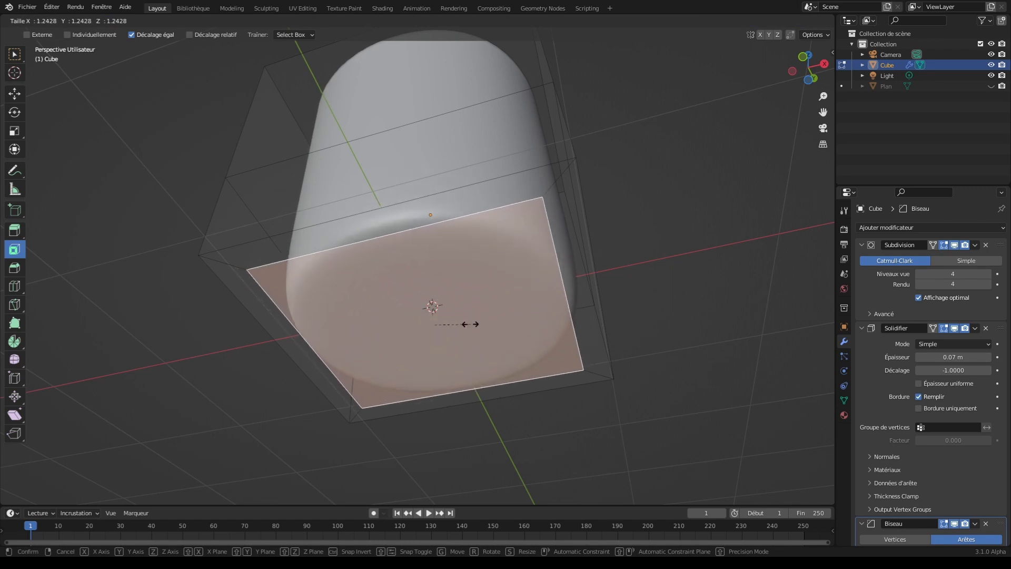
click(466, 322)
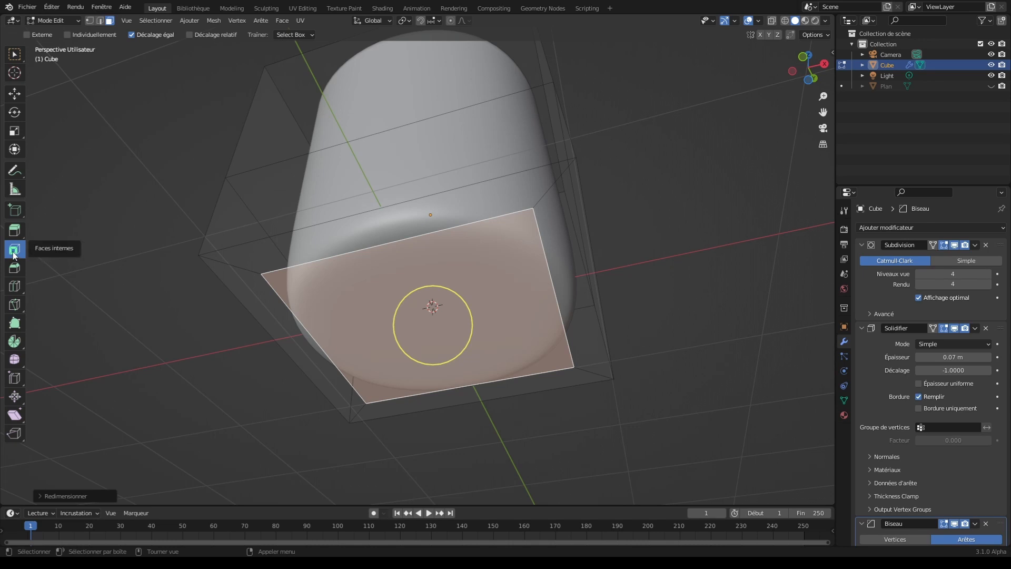
Inset the inner bottom face again and scale the new face down toward the center of the base.
drag(454, 318, 439, 332)
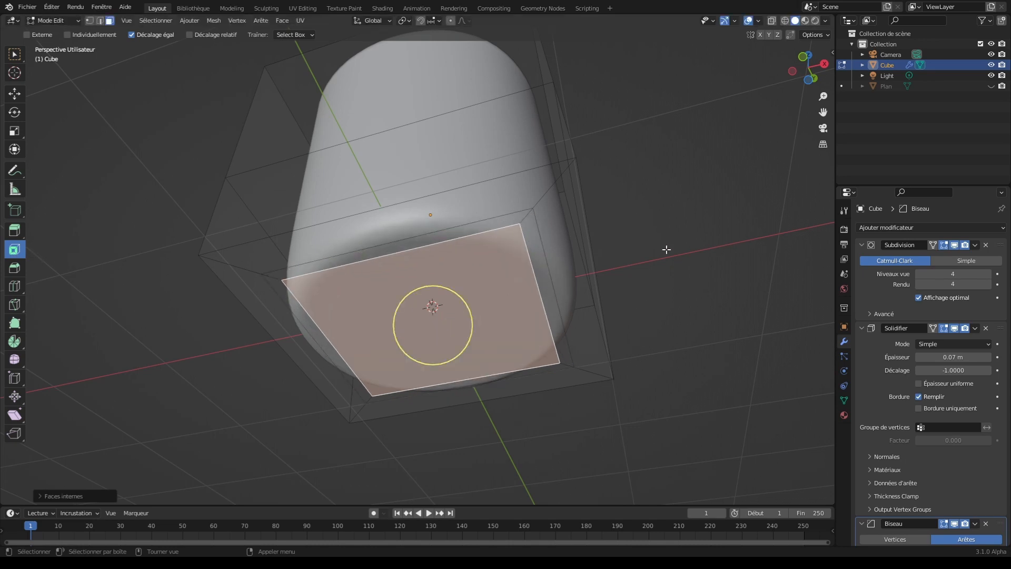
key(s)
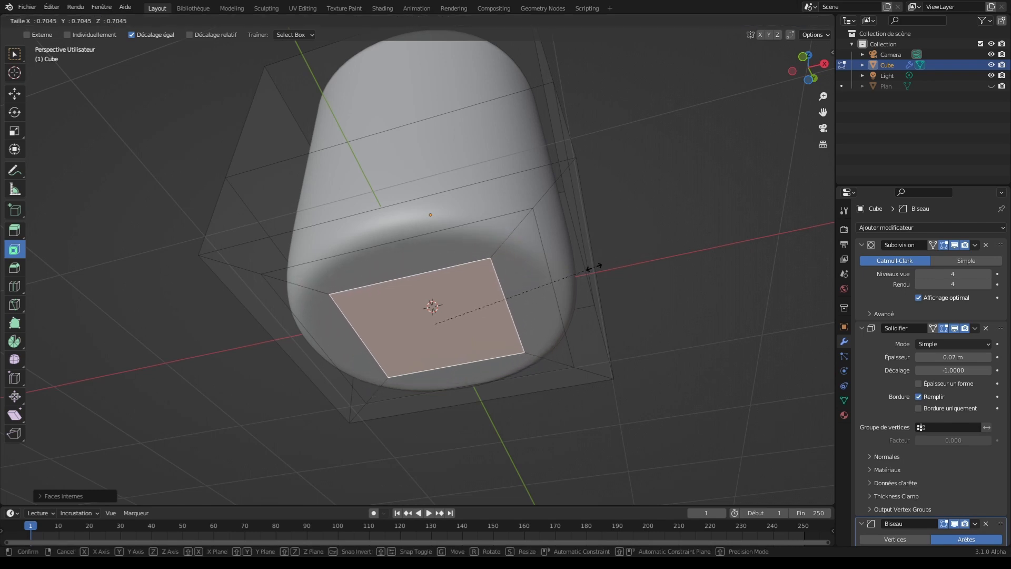
click(569, 278)
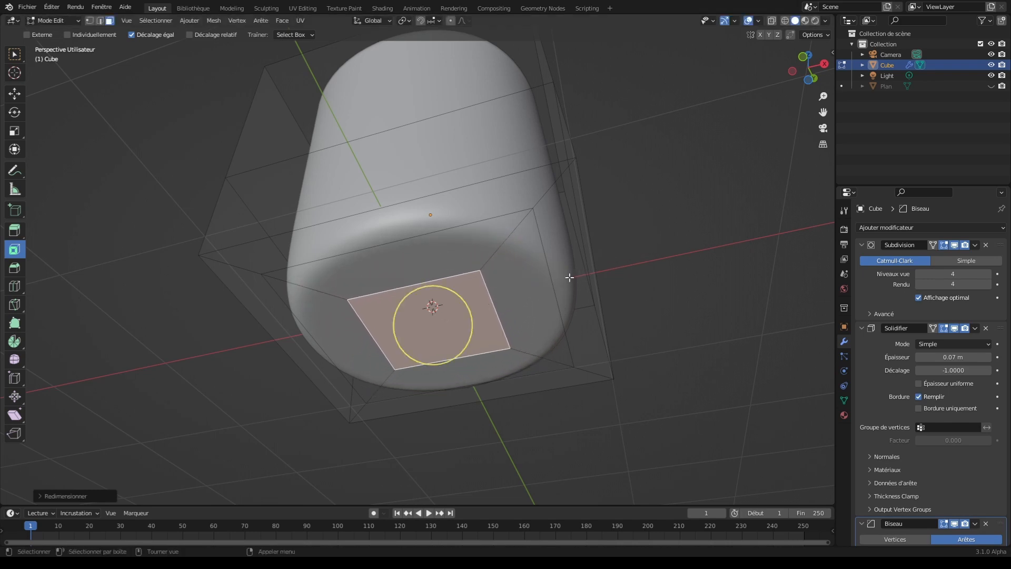
drag(828, 80, 826, 77)
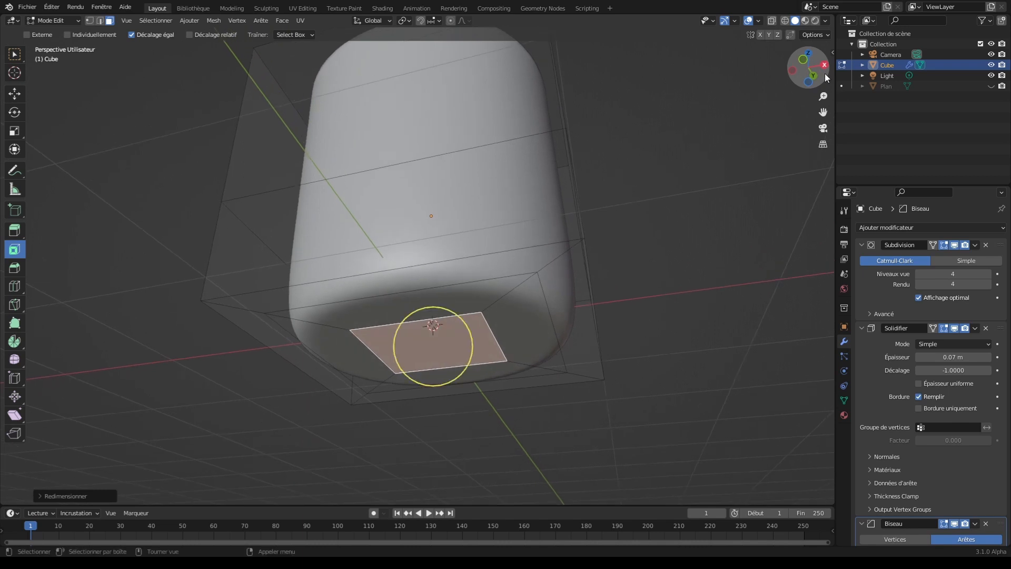
Raise the inner bottom face along the Z axis and scale it up to hollow out the underside of the cup.
click(15, 94)
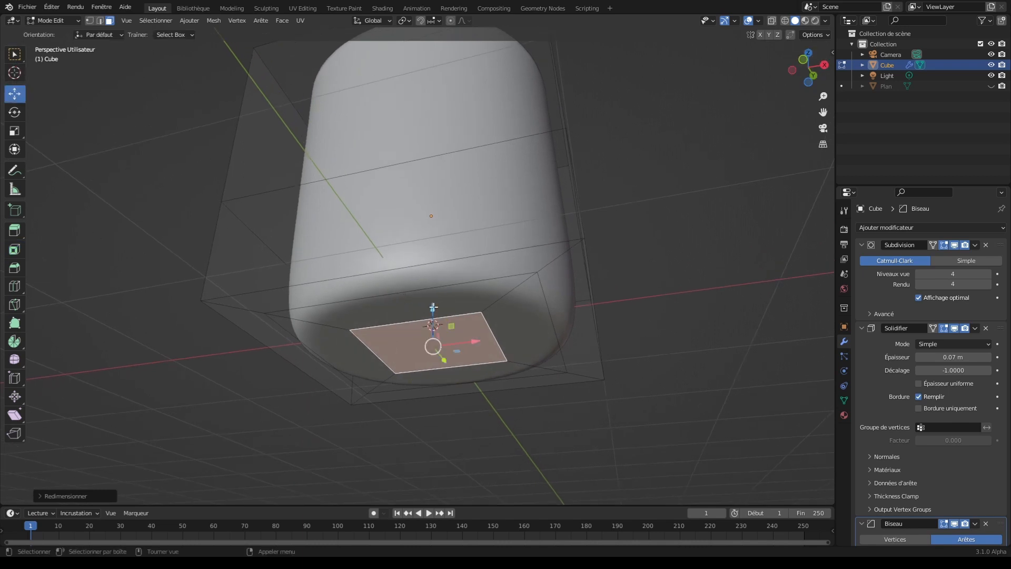
drag(433, 307, 445, 281)
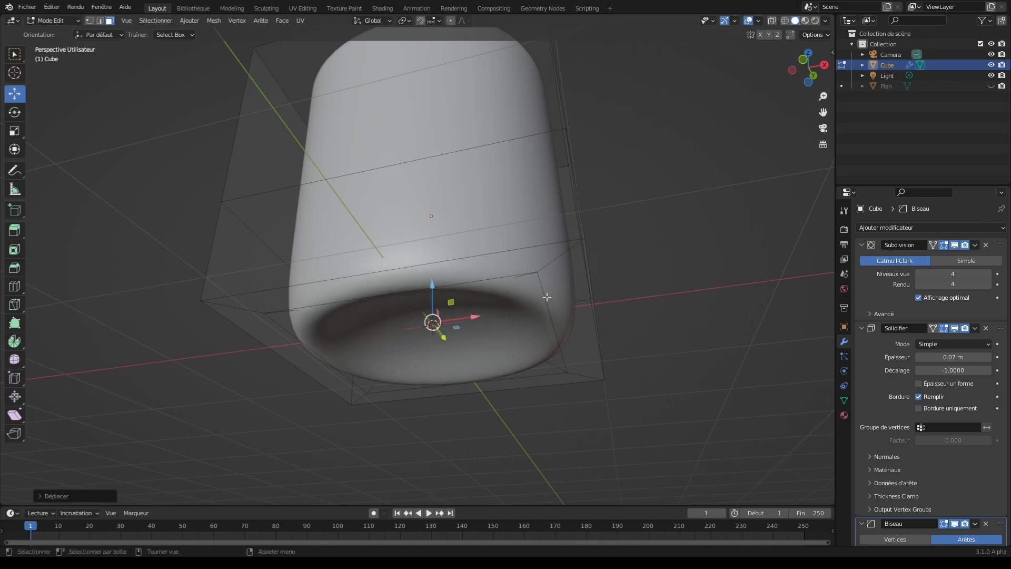
key(s)
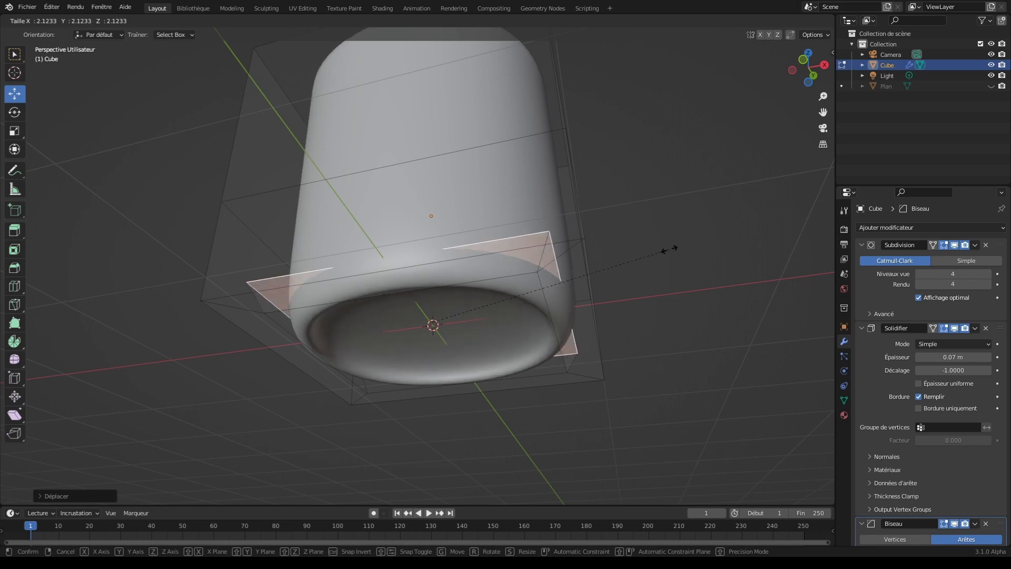
click(607, 255)
click(14, 53)
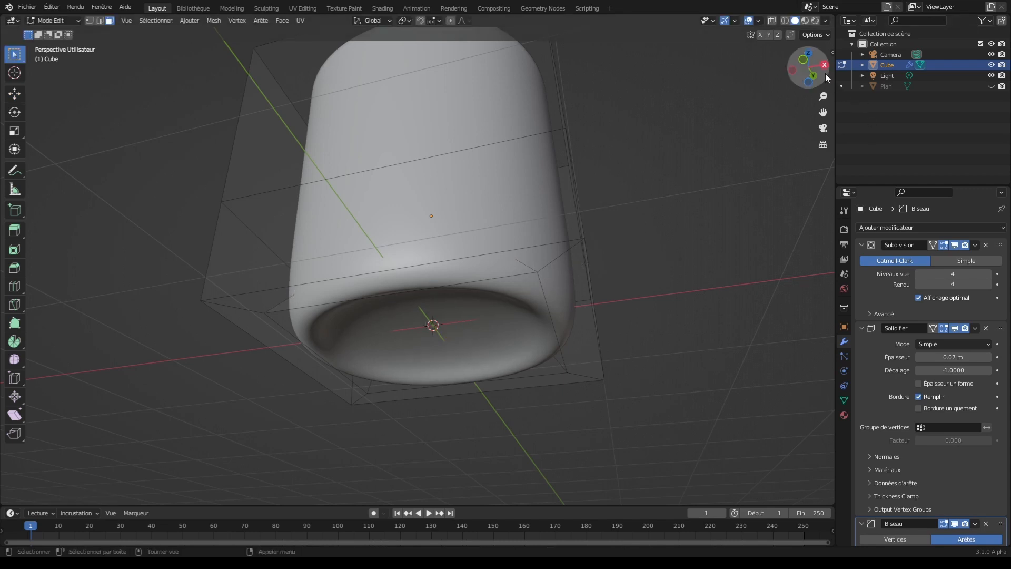
Select the edge loop around the cup's lower body and scale it up to about 1.21.
drag(826, 73, 818, 105)
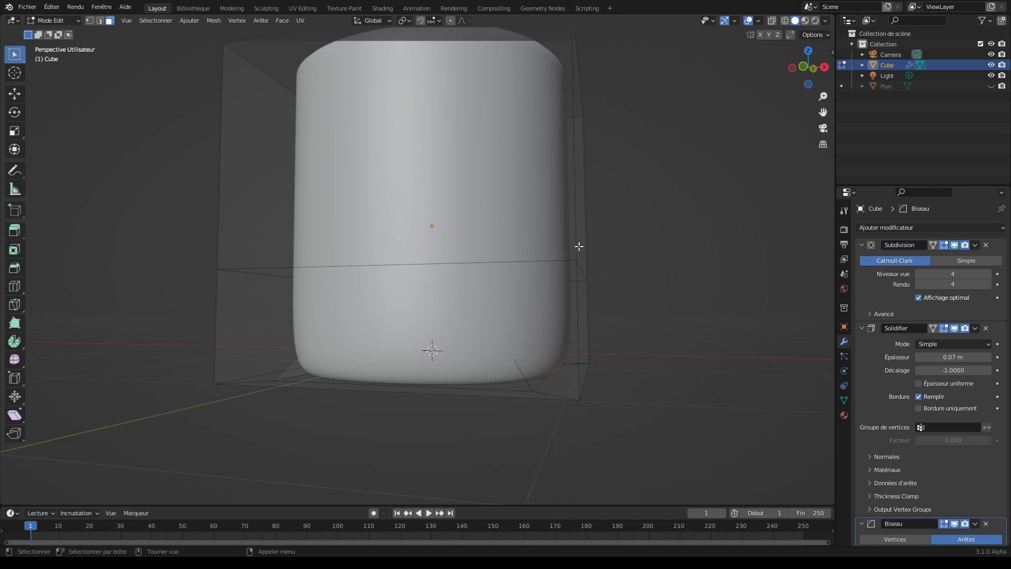
click(100, 20)
alt+click(562, 261)
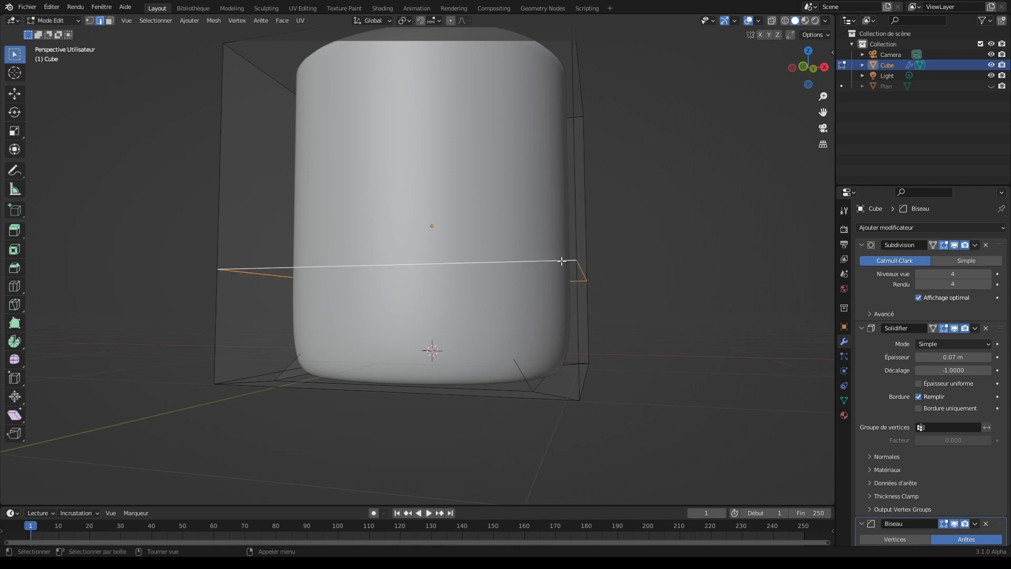
key(s)
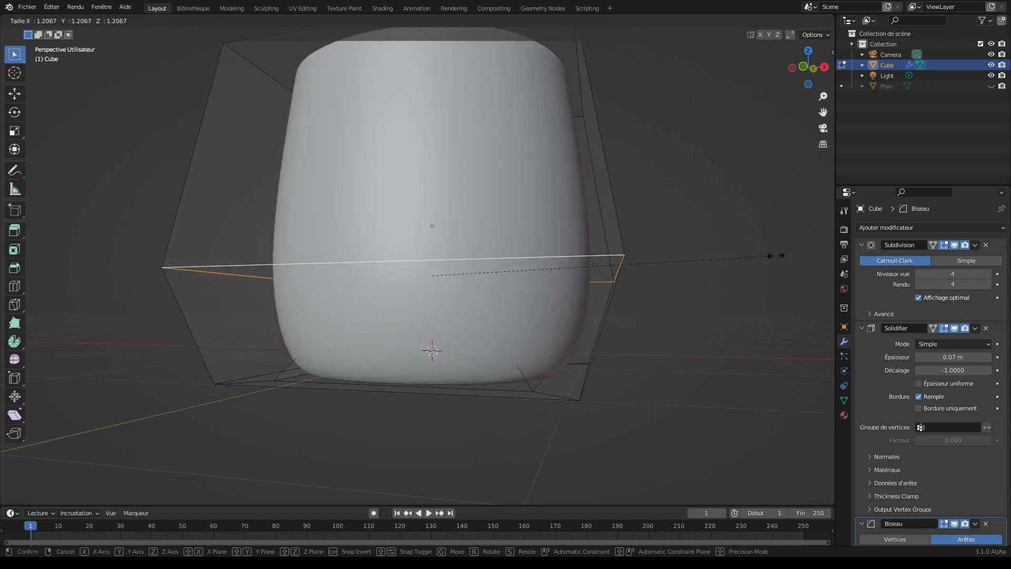
click(777, 256)
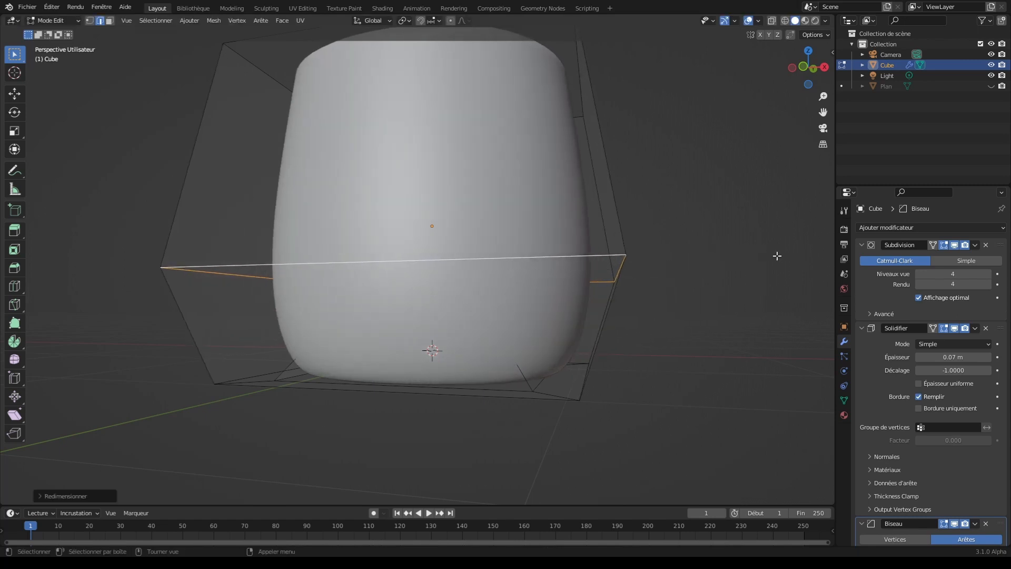
Halve the cup's Bevel modifier (Biseau) amount to 0.015 m.
mouse_move(823, 80)
mouse_down()
mouse_move(814, 92)
mouse_move(803, 79)
mouse_up()
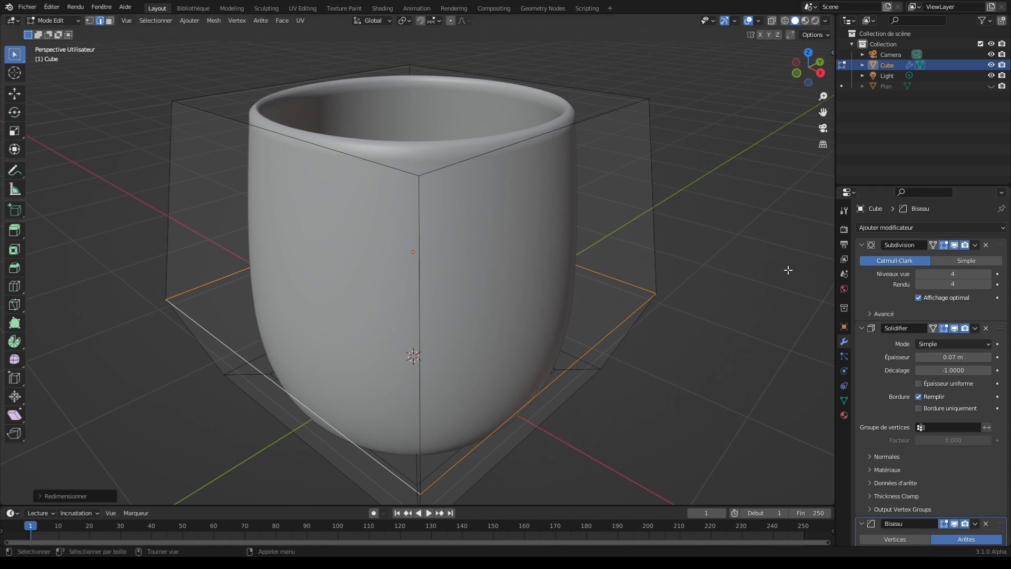
drag(822, 80, 815, 88)
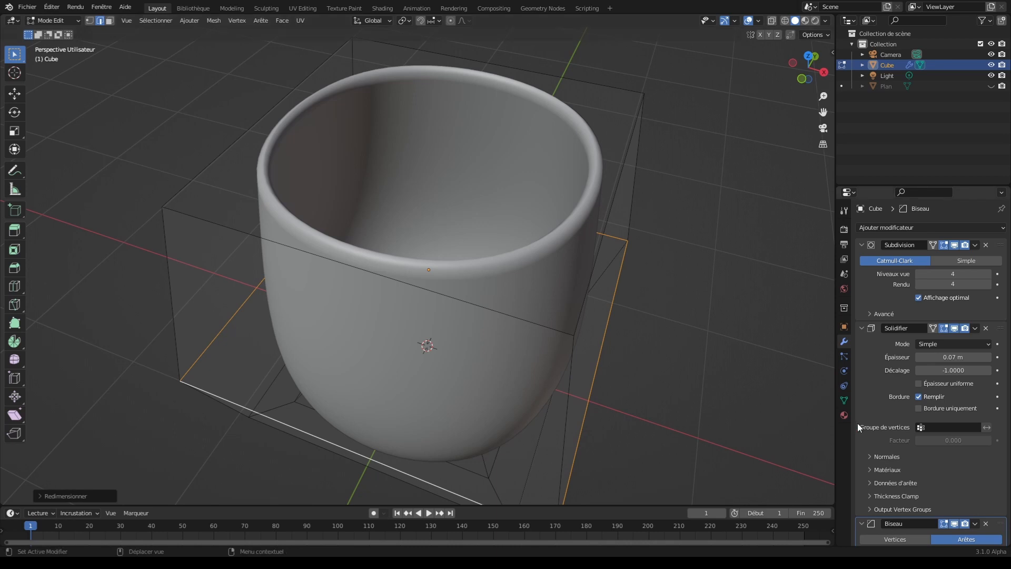
click(862, 327)
click(946, 383)
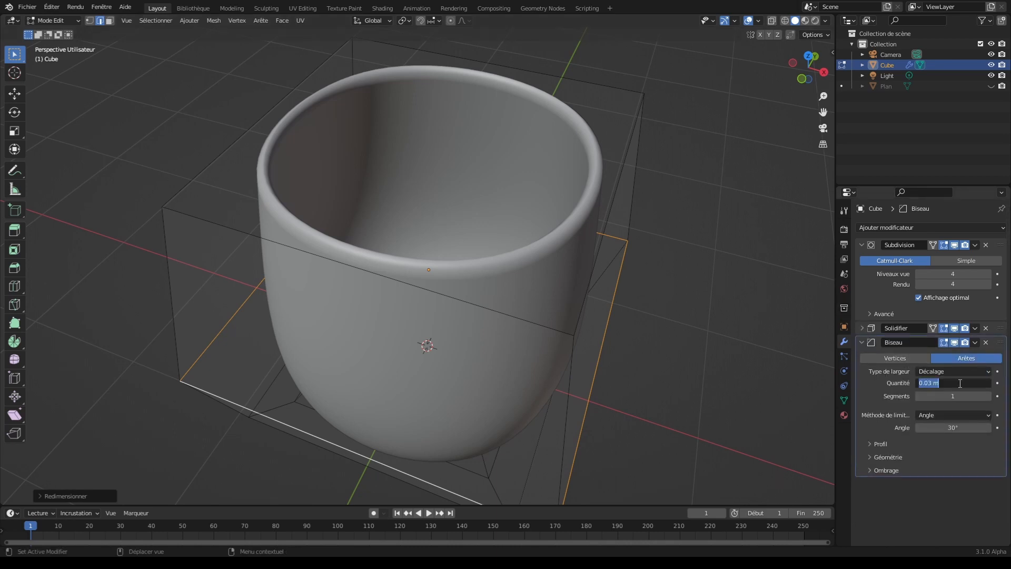
click(961, 383)
text(/2)
key(Return)
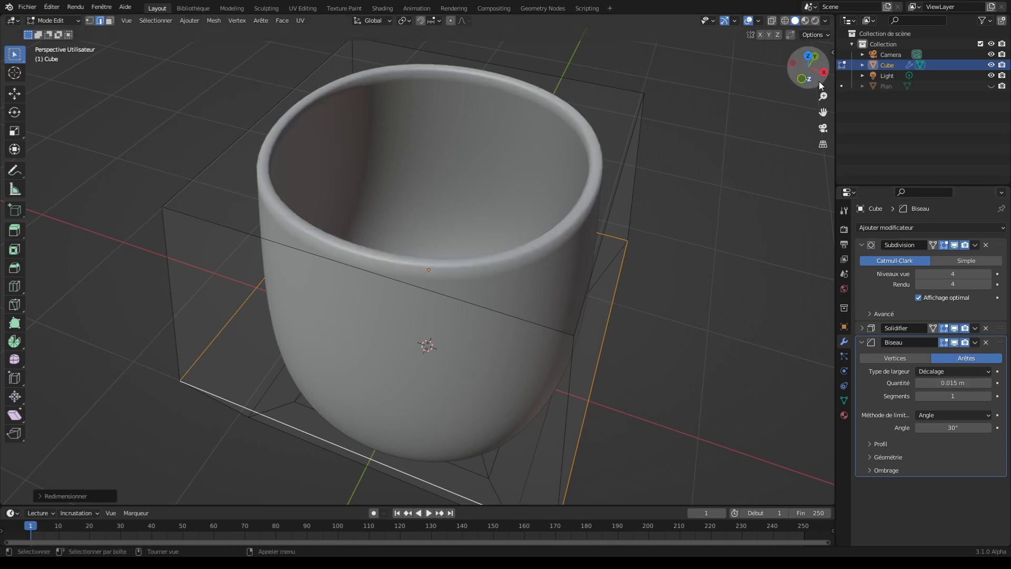
Return to Object Mode, duplicate the cup and move the copy along the Y axis to stand beside the original.
drag(819, 90, 820, 86)
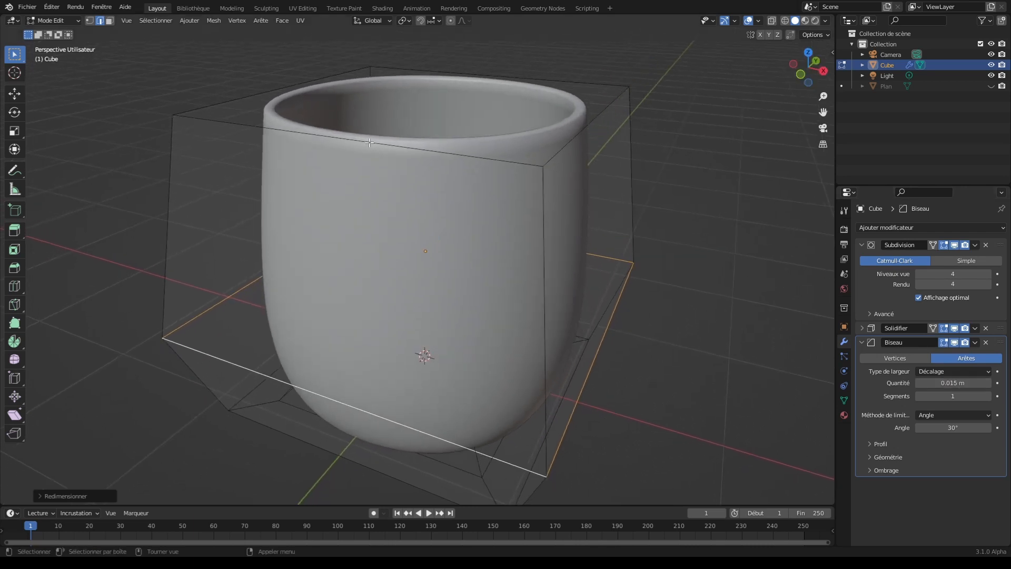
click(52, 20)
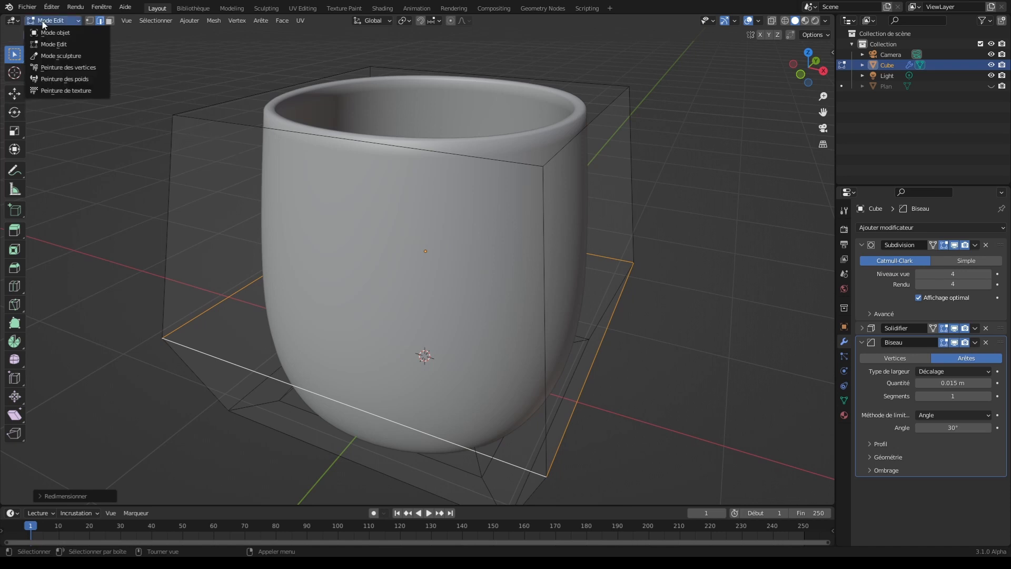
click(52, 30)
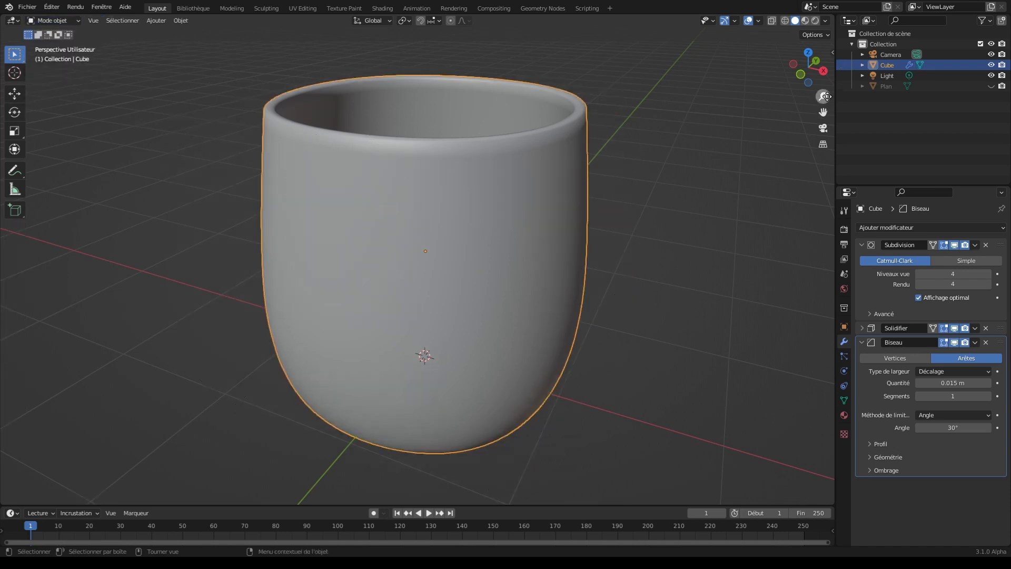
drag(825, 95, 817, 85)
key(shift+d)
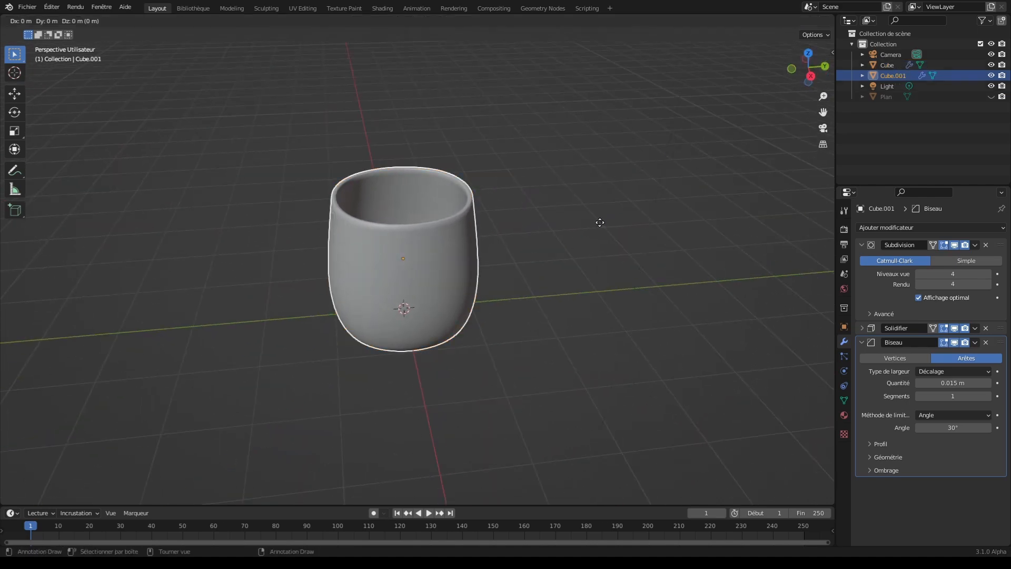
click(599, 222)
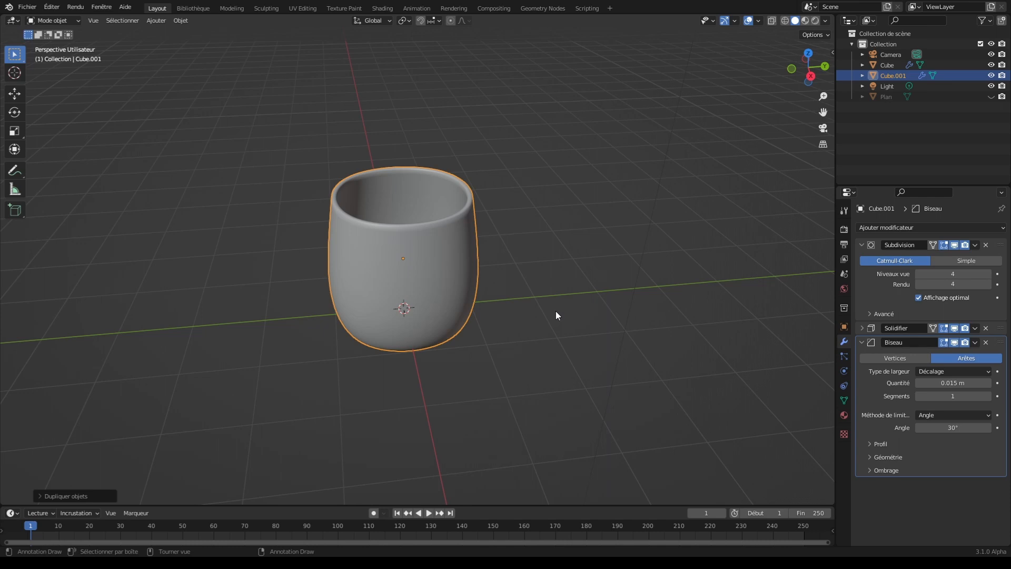
key(g)
key(y)
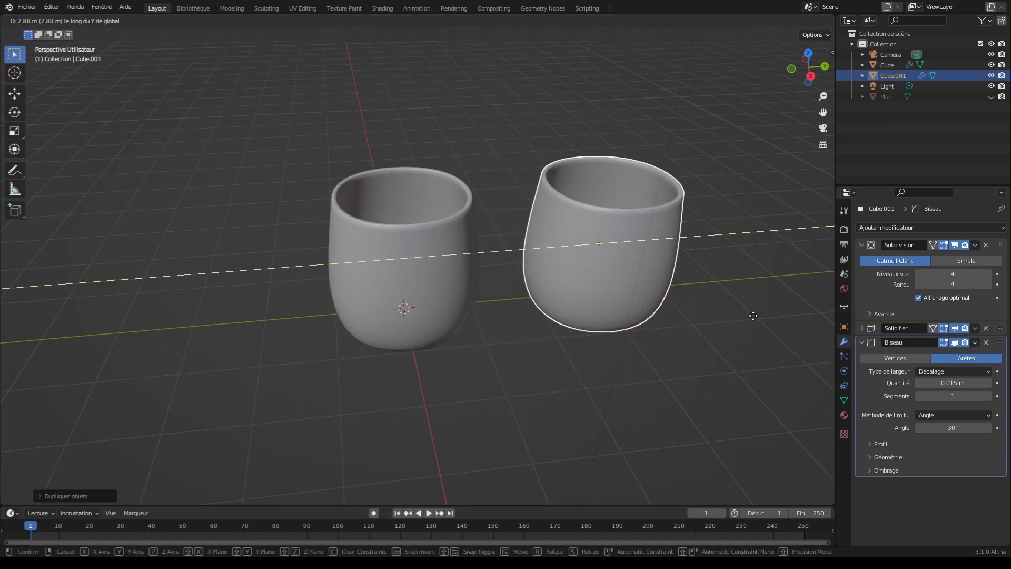
click(741, 333)
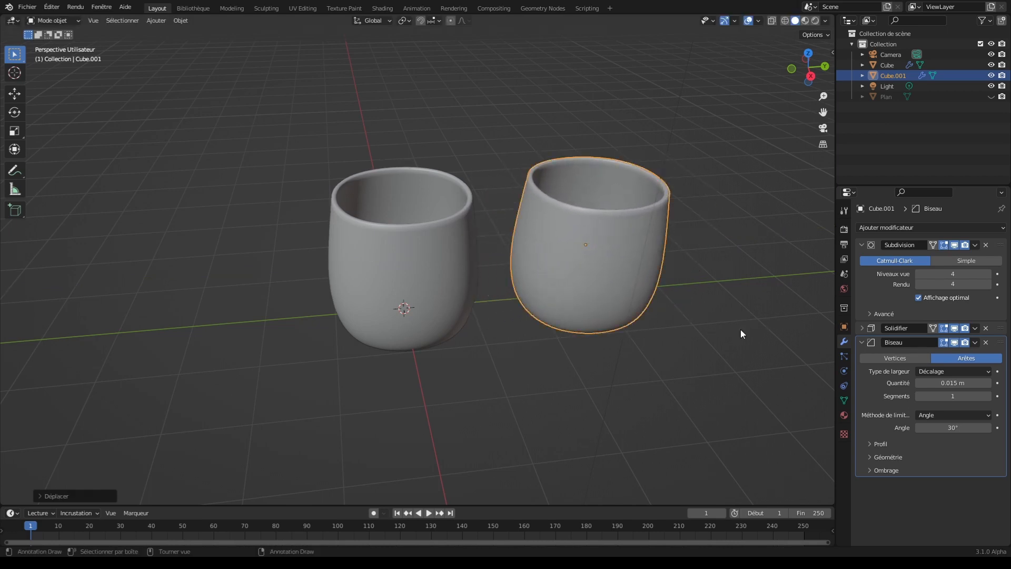
Show the ground plane (Plan) in the viewport again and scale it by a factor of 2.
click(991, 96)
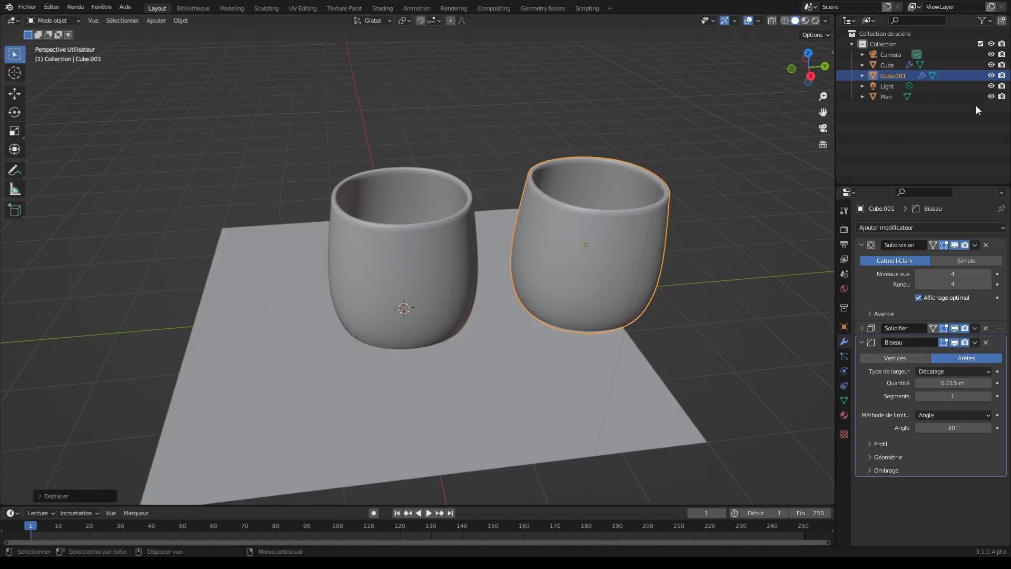
click(749, 237)
click(570, 410)
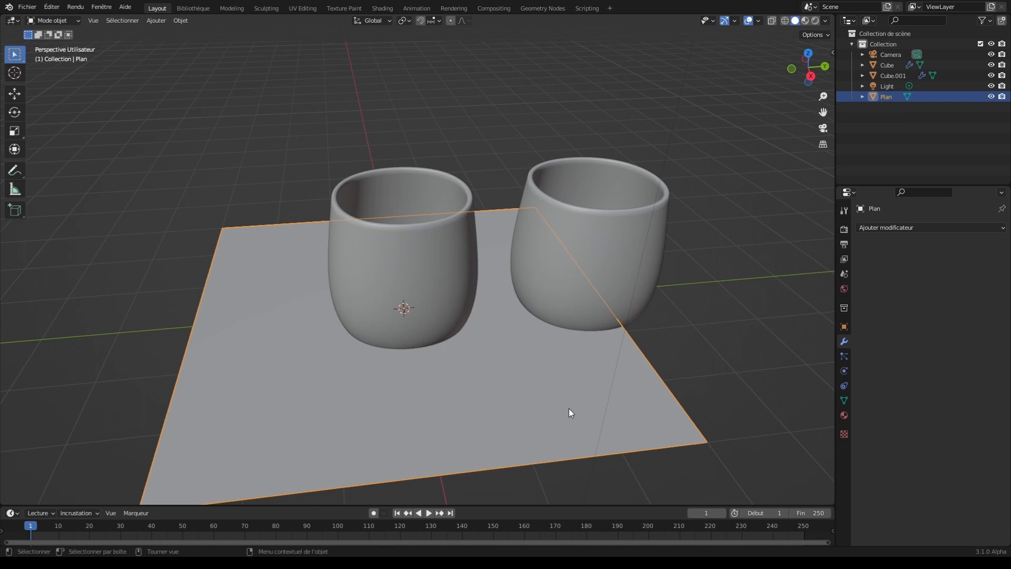
key(s)
key(2)
key(Return)
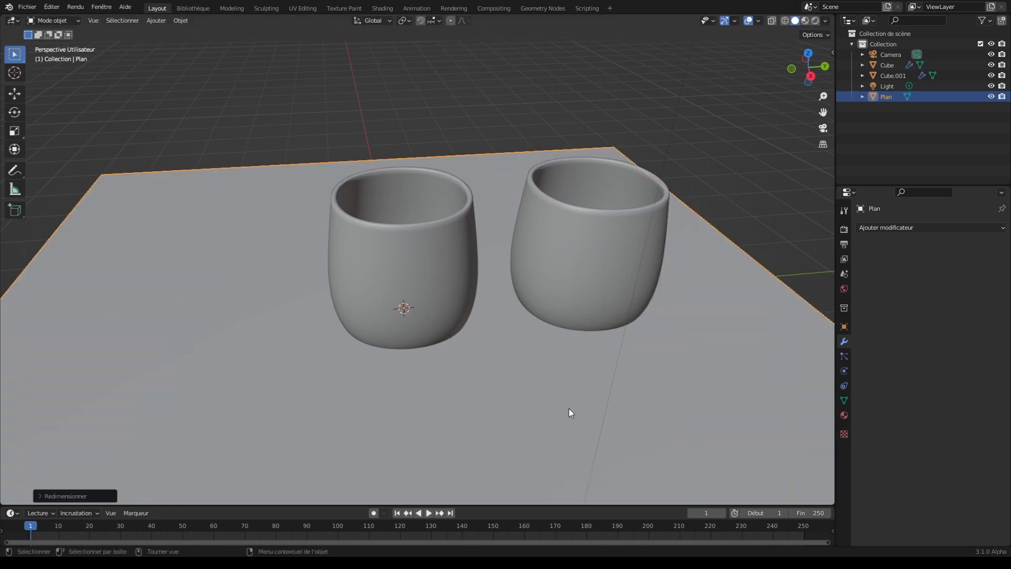
Move both cups together along the Y axis in top view to center the pair on the plane, and deselect them.
click(594, 276)
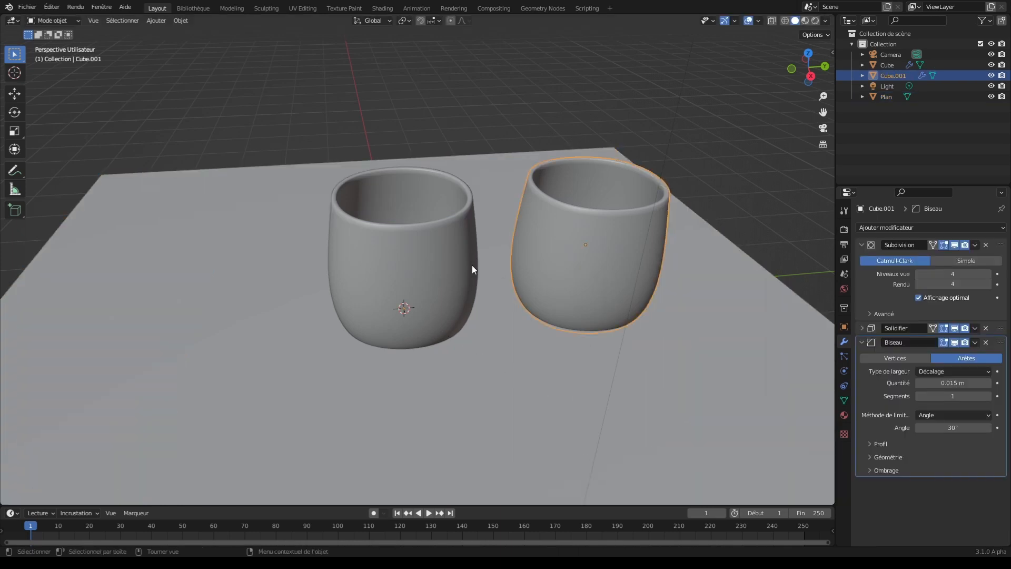
shift+click(427, 264)
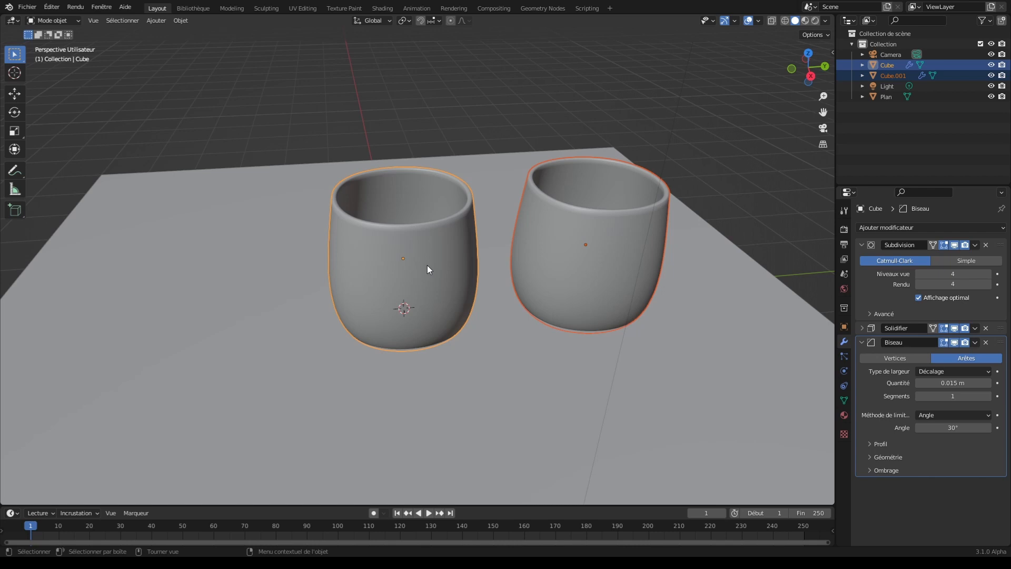
key(KP_7)
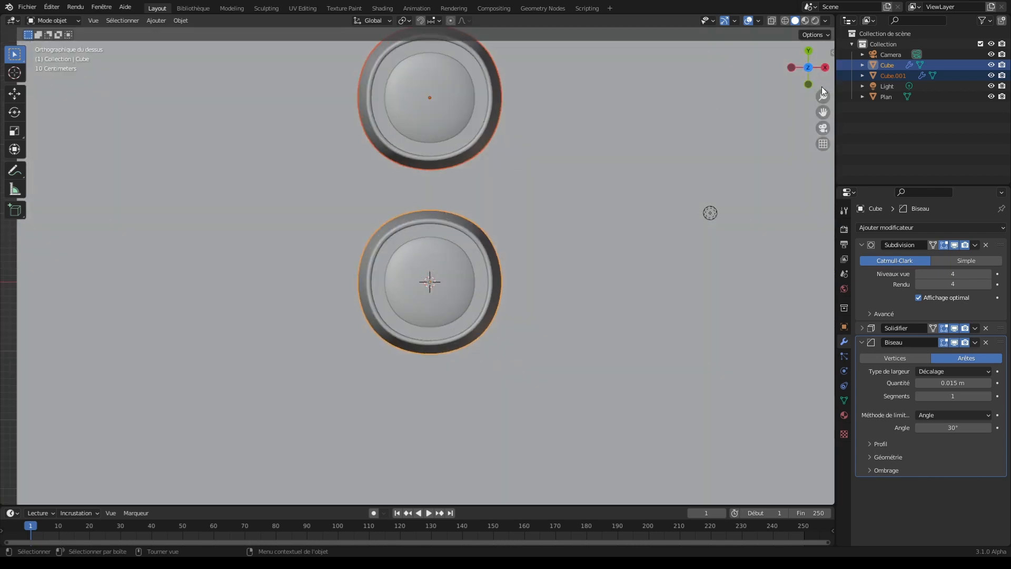
drag(823, 93, 823, 158)
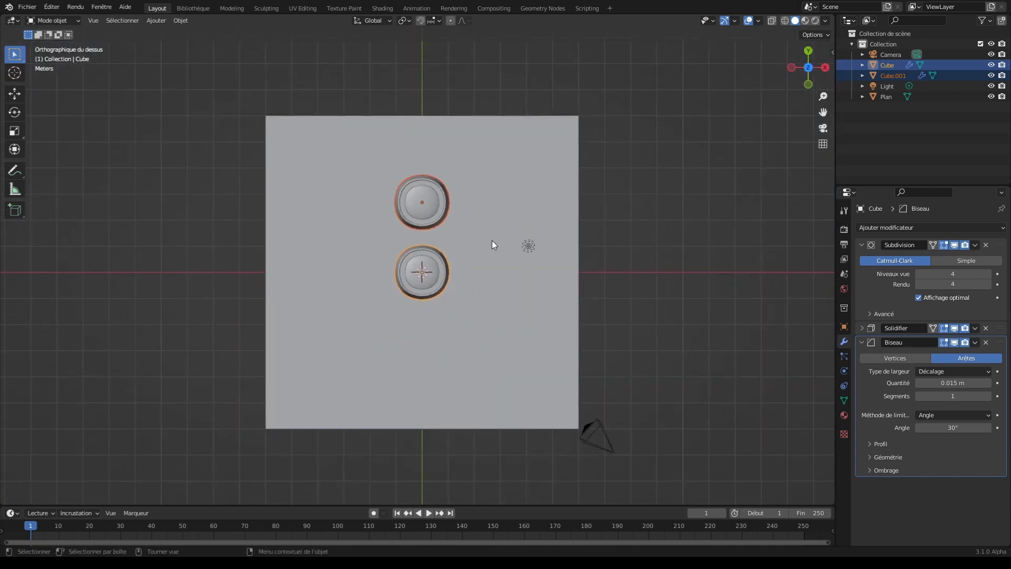
key(g)
key(y)
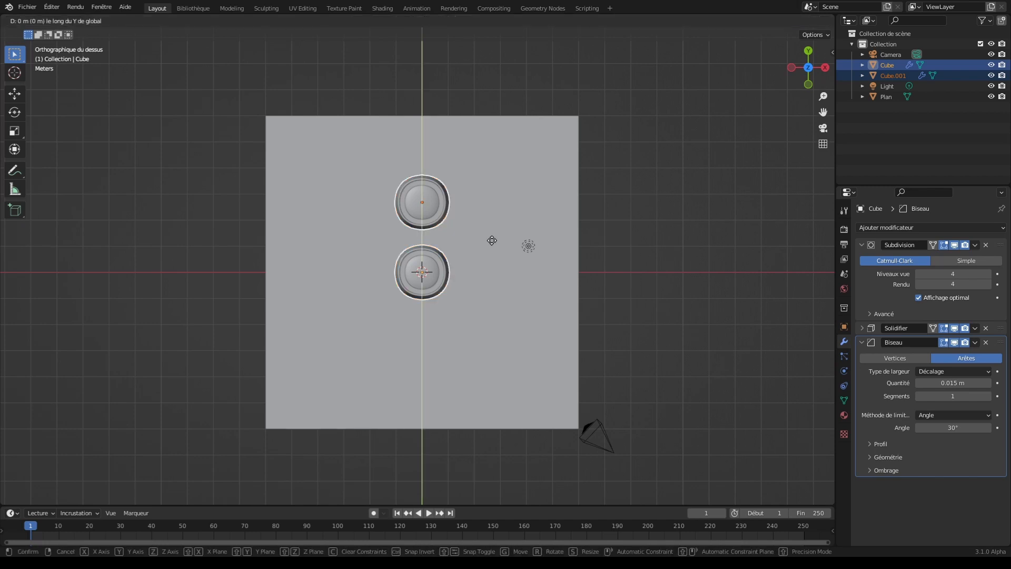
click(491, 273)
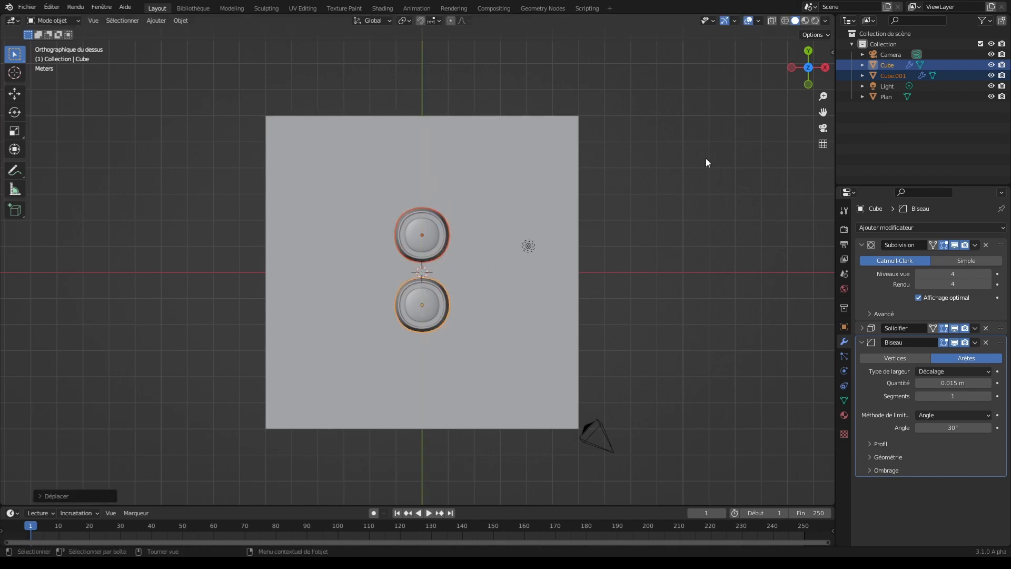
click(707, 159)
Add a single loop cut to the copied cup (Cube.001) in Edit Mode, sliding it up close to the rim.
drag(821, 77, 825, 99)
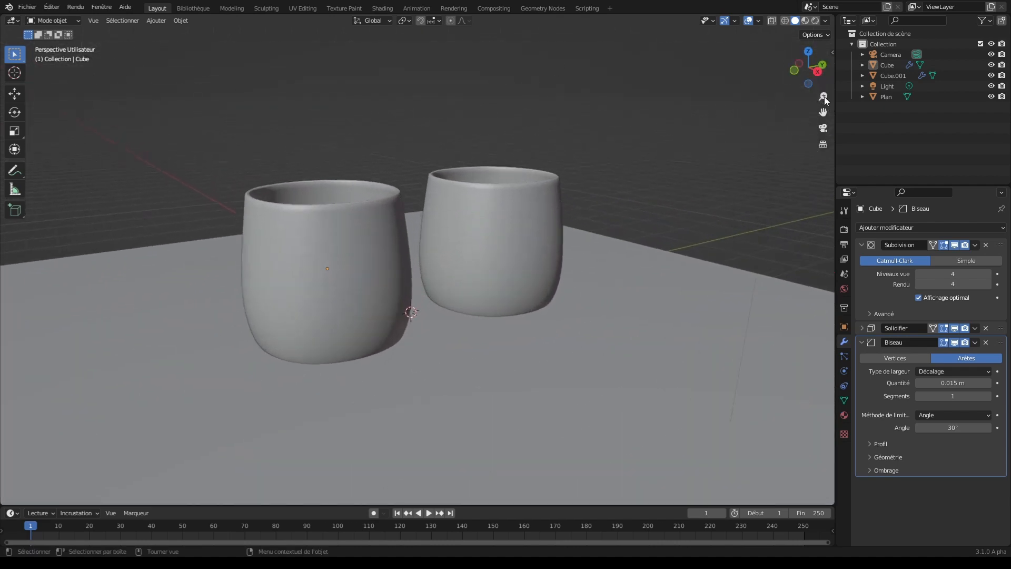
click(558, 244)
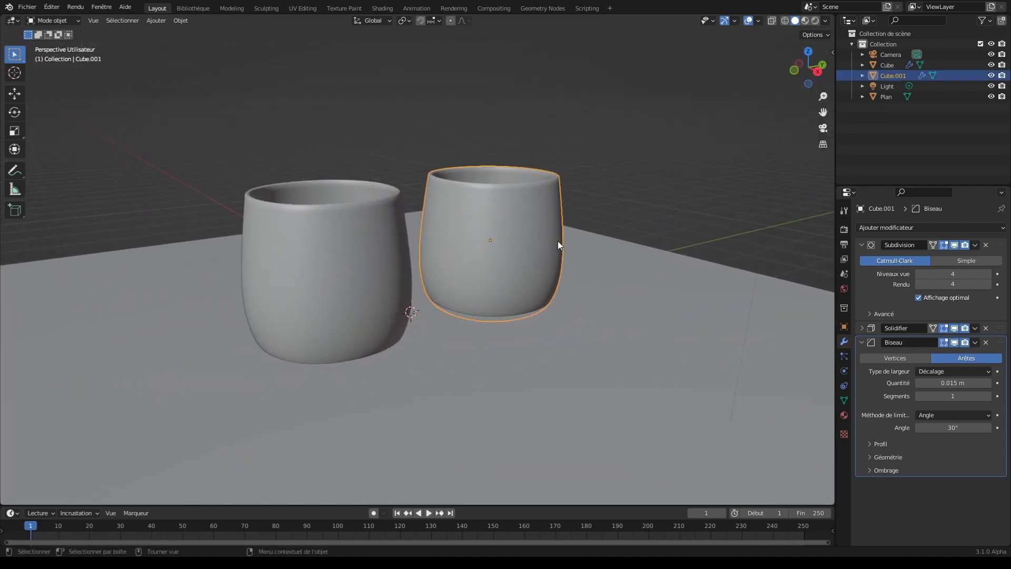
key(Tab)
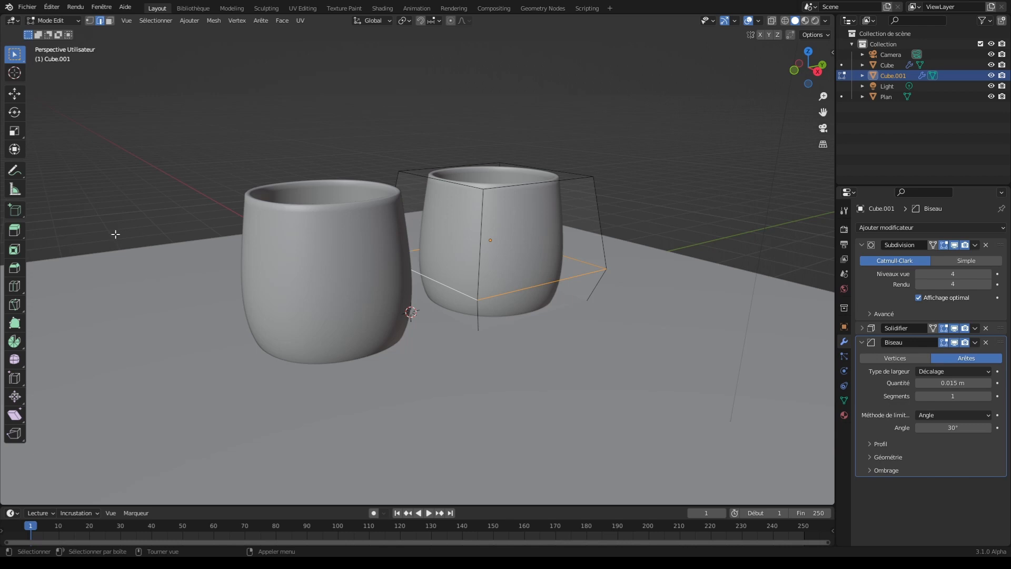
click(14, 286)
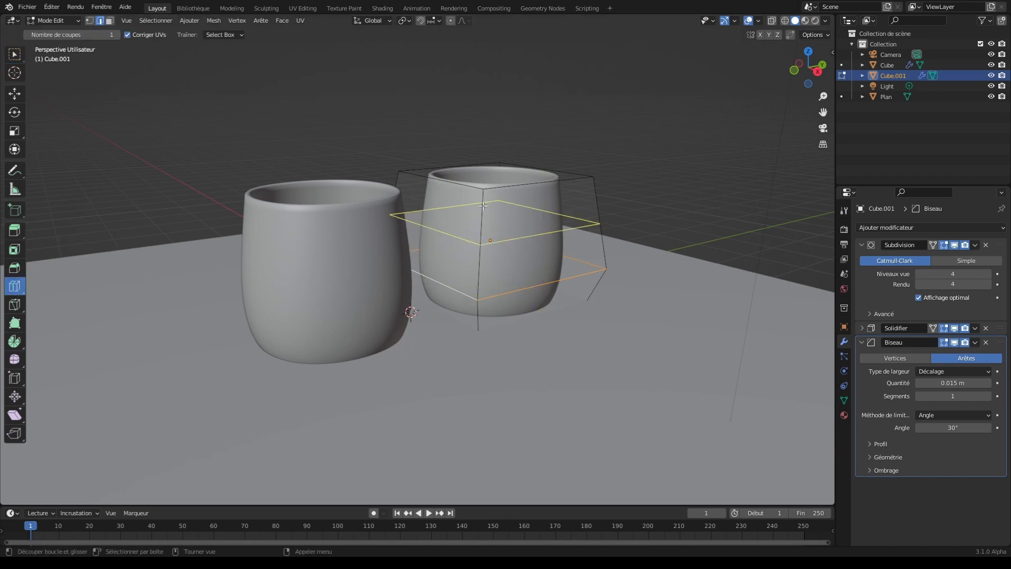
drag(485, 205, 499, 171)
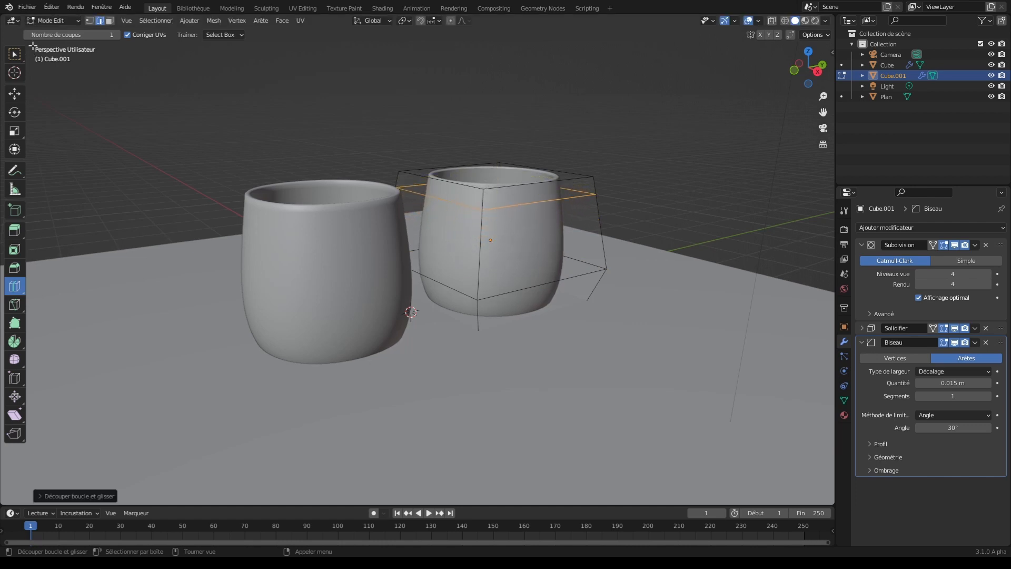
Scale the copied cup's new edge loop slightly inward and lower it along Z to shape a waist, then return to Object Mode and deselect.
click(18, 59)
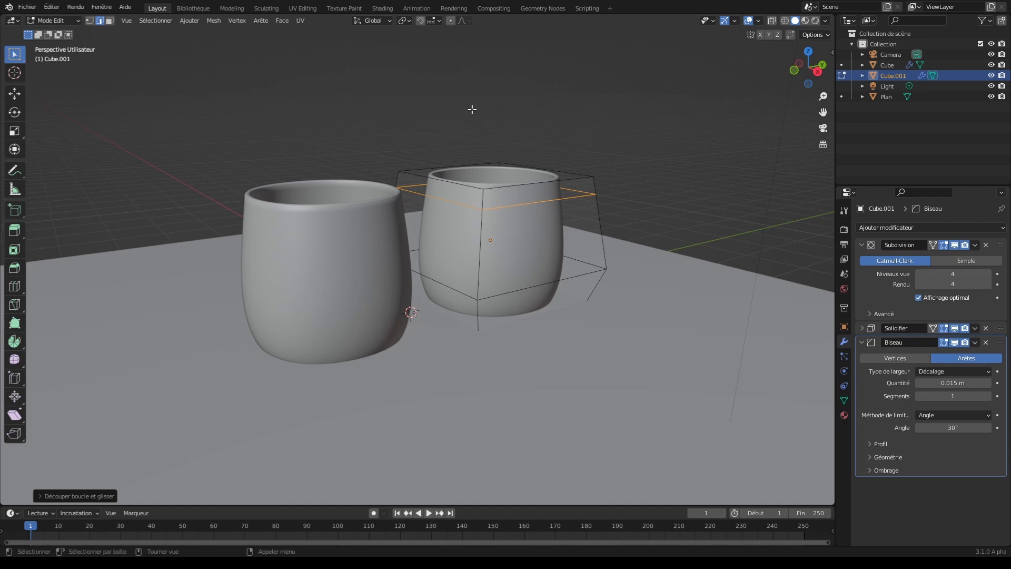
key(s)
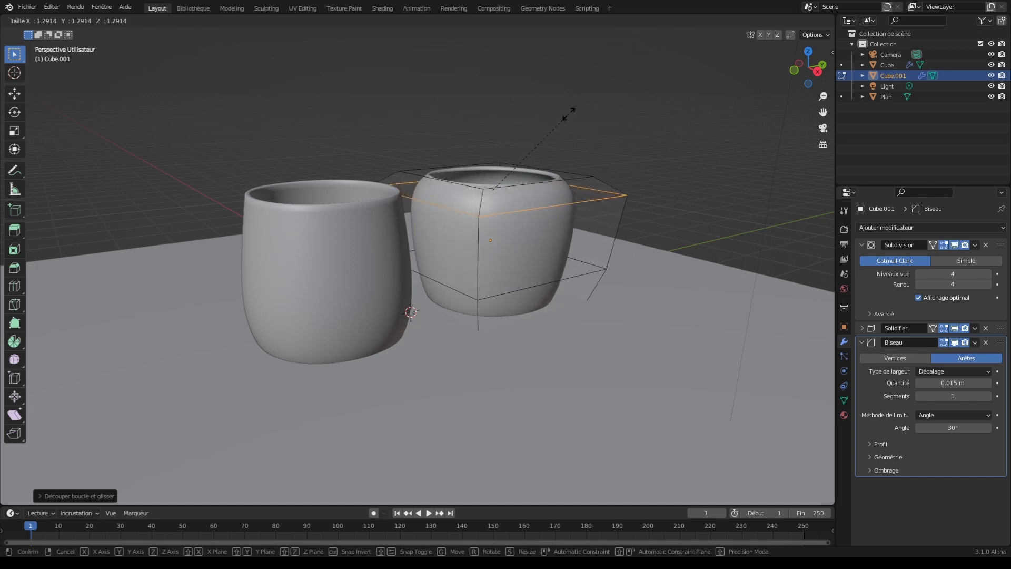
click(519, 115)
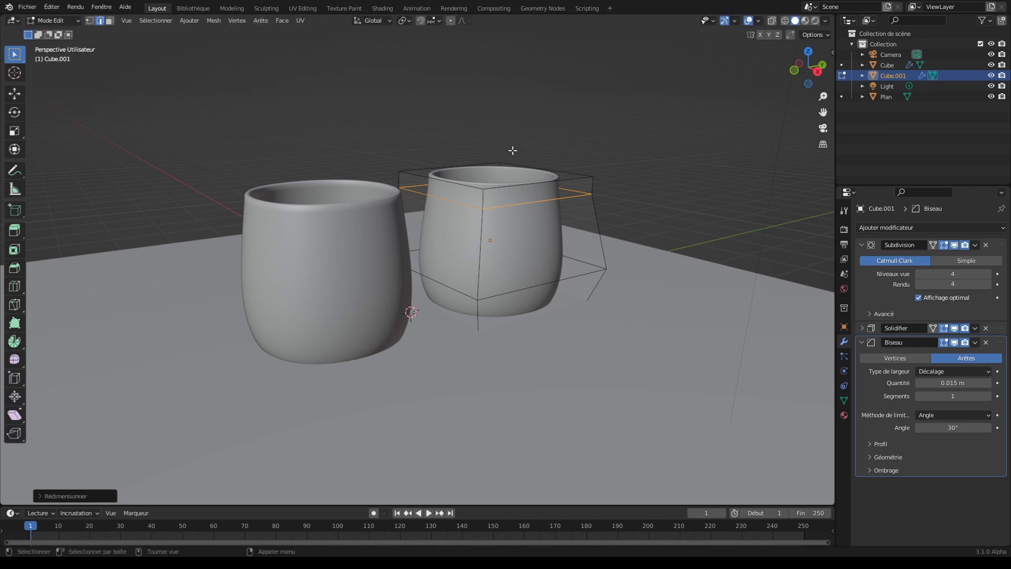
key(g)
key(z)
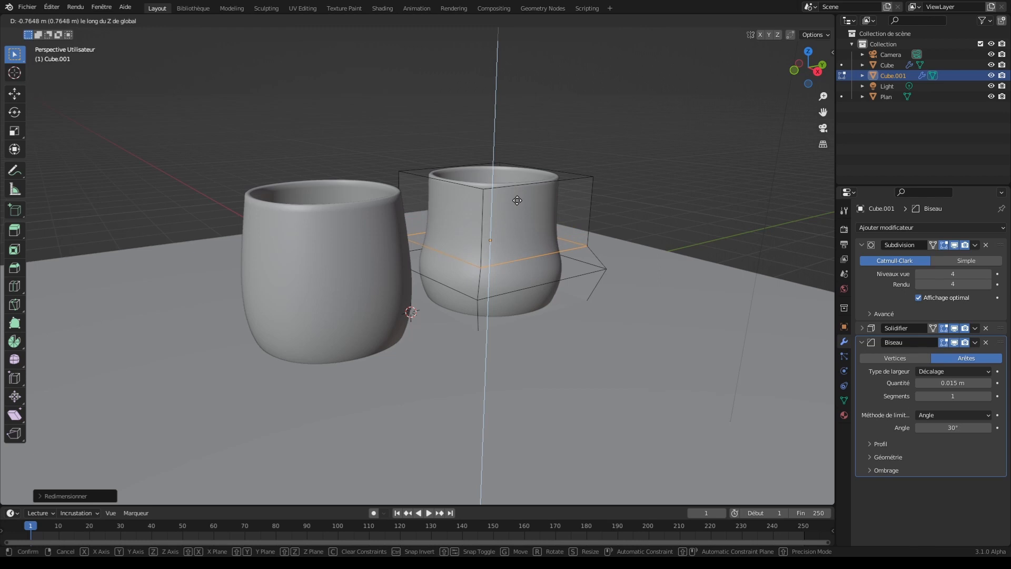
click(522, 173)
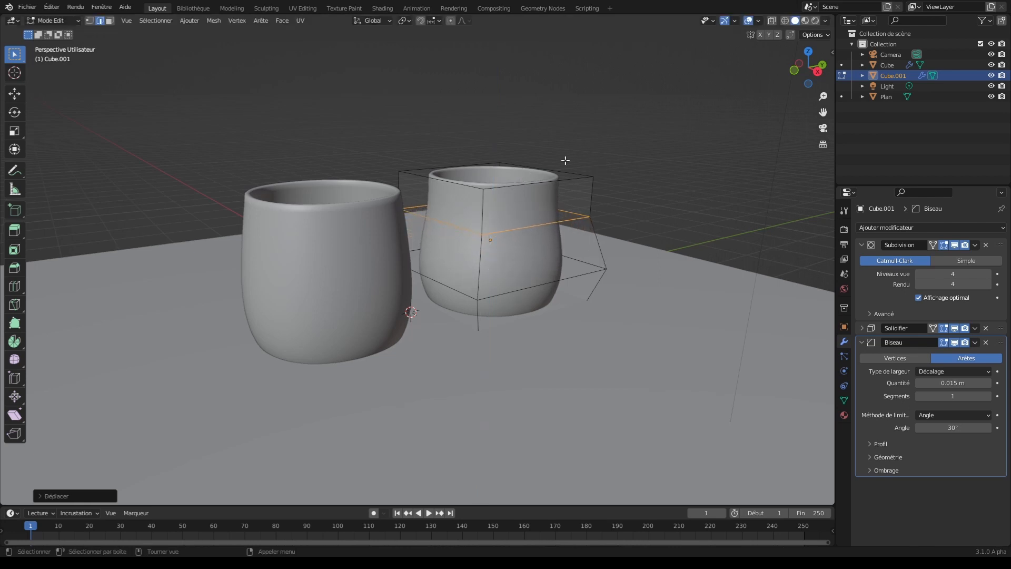
click(63, 23)
click(53, 32)
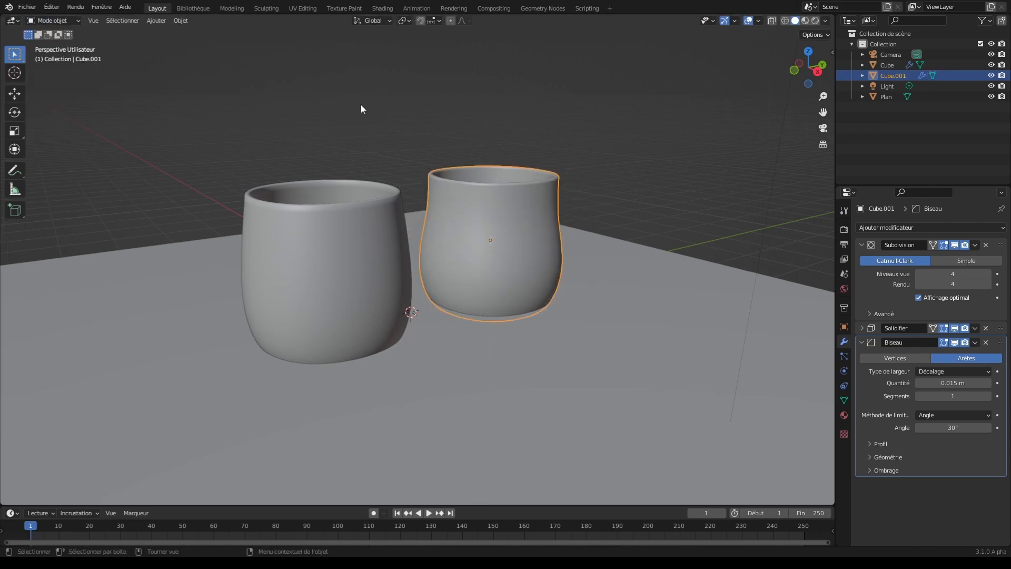
click(643, 126)
Select both cups and raise them about 0.08 m along Z so their bases clear the ground plane.
mouse_move(817, 84)
mouse_down()
mouse_move(809, 37)
mouse_move(814, 64)
mouse_up()
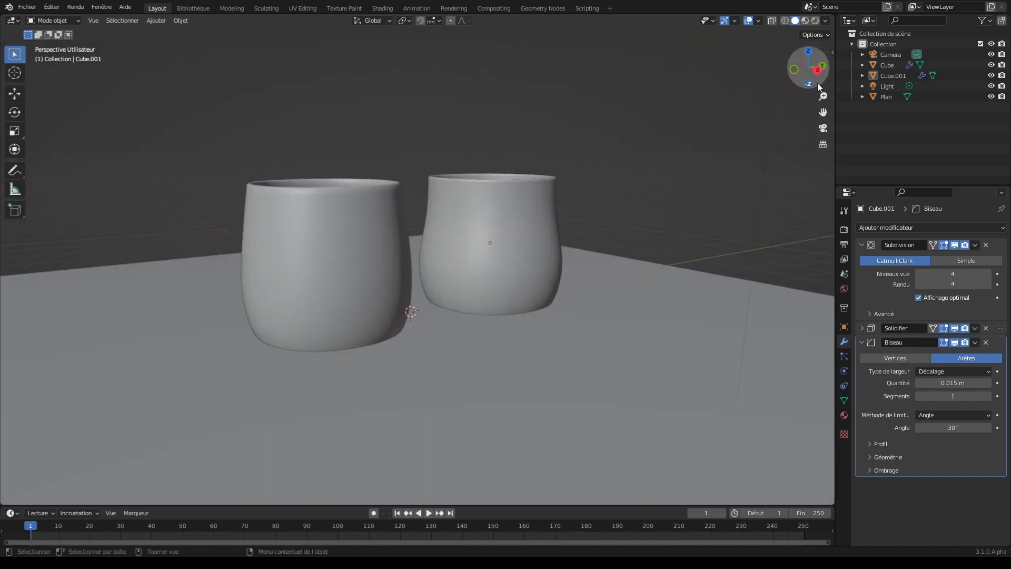
click(341, 295)
shift+click(472, 259)
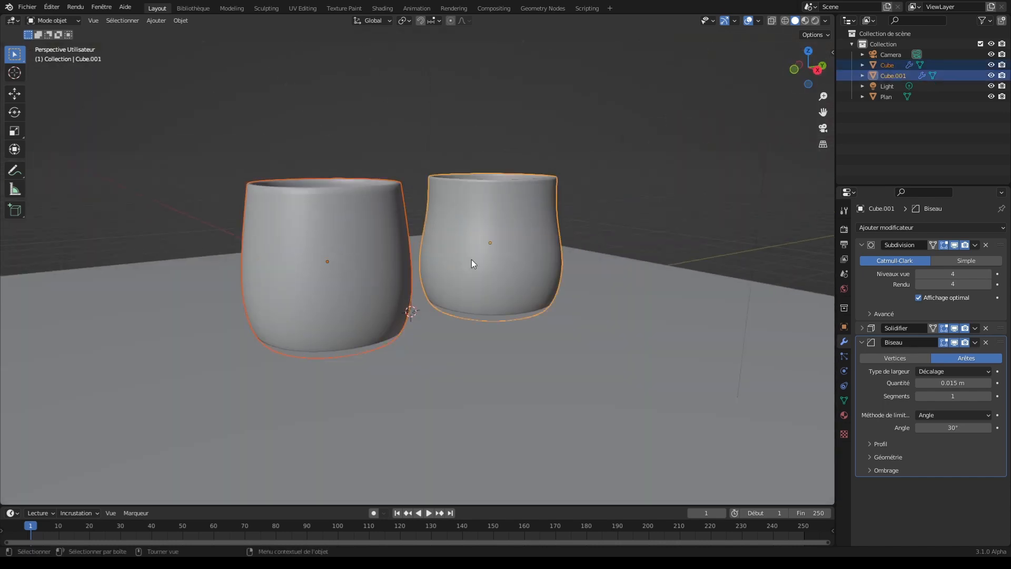
key(g)
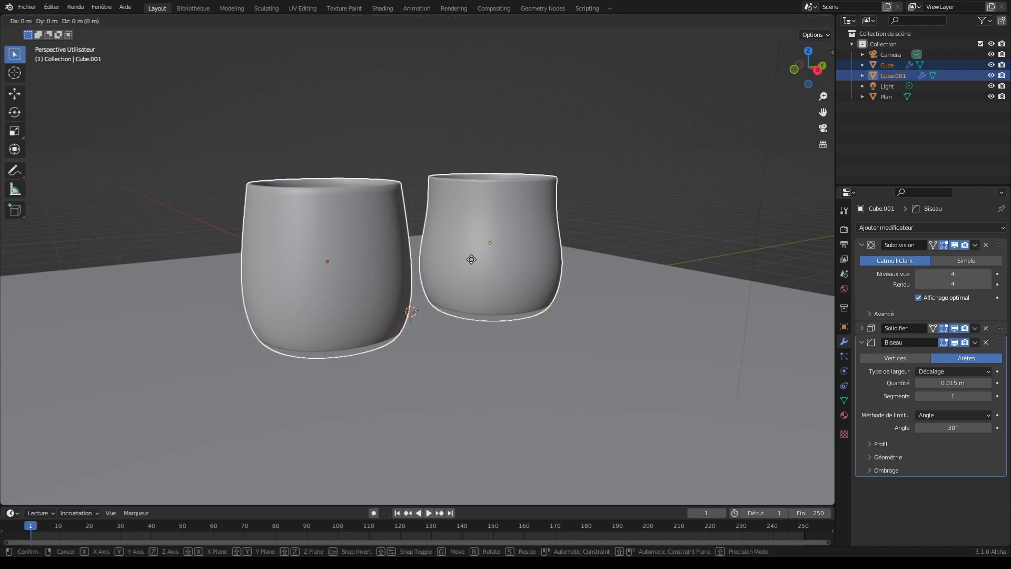
key(z)
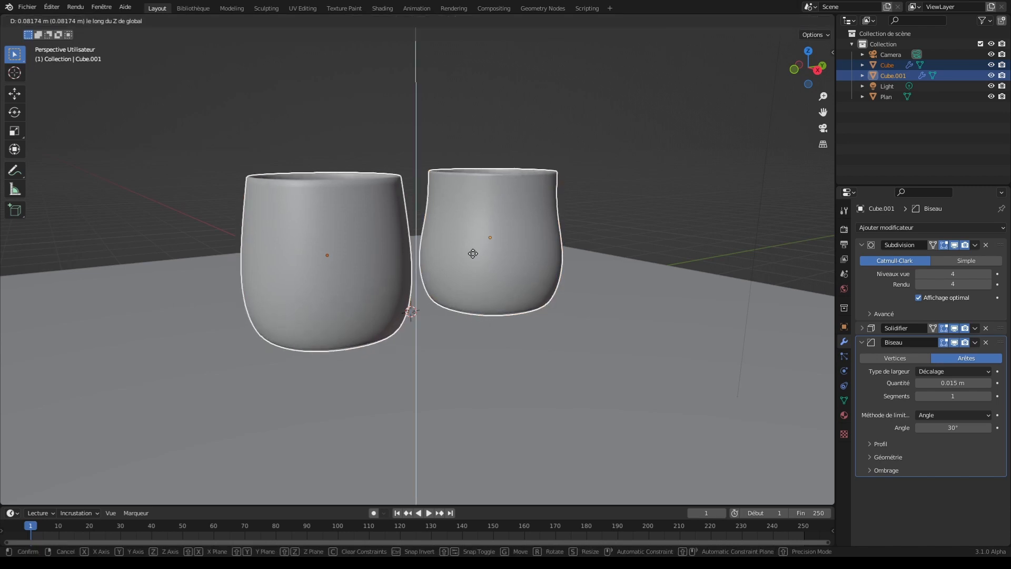
click(473, 254)
In front orthographic view, fine-tune the height of both cups along Z so they rest on the ground line, and deselect them.
key(KP_1)
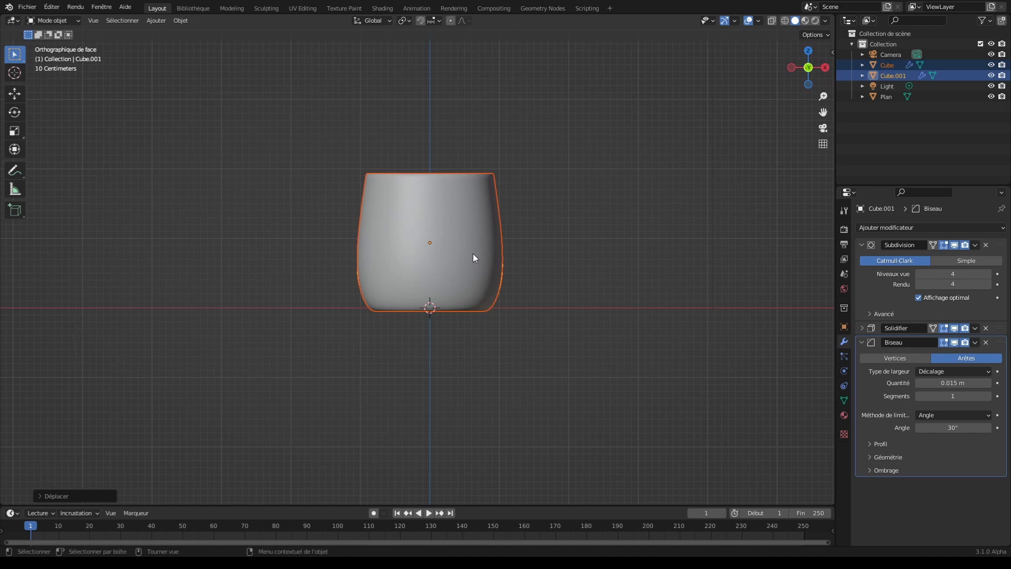
key(g)
key(z)
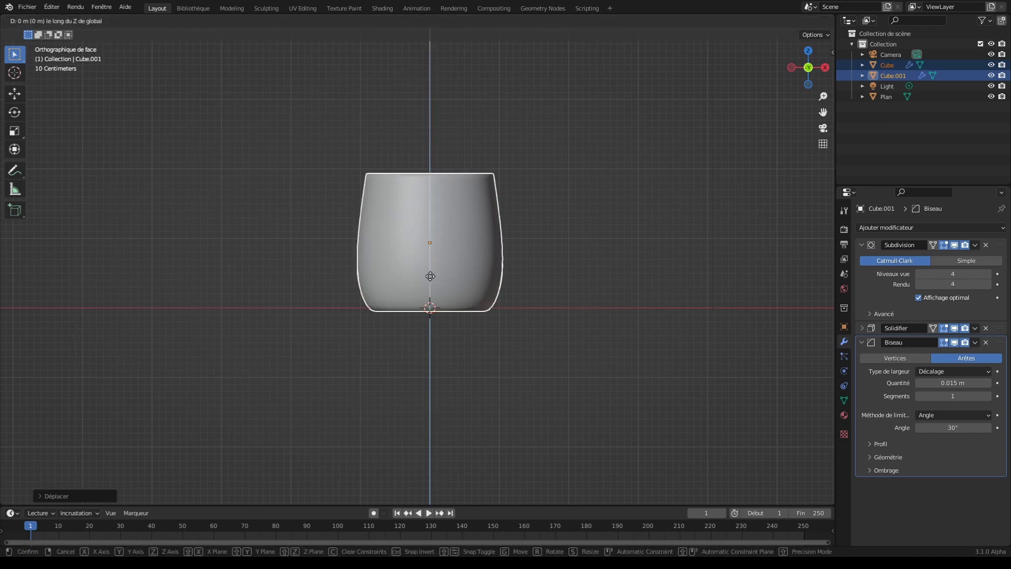
click(431, 273)
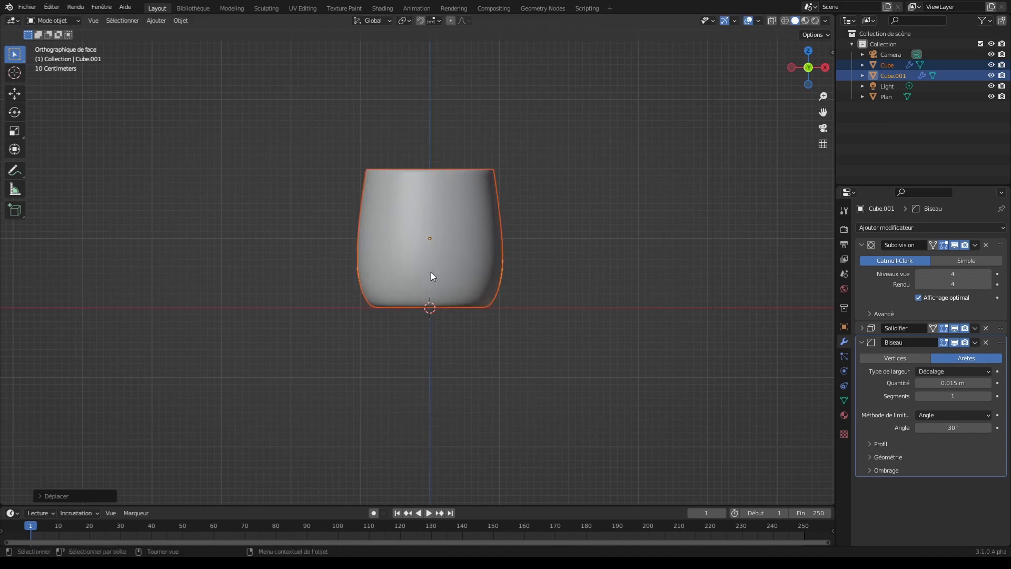
click(573, 254)
Duplicate the reshaped cup (Cube.001) and move the copy along the X axis to a free spot on the plane.
drag(809, 68, 793, 55)
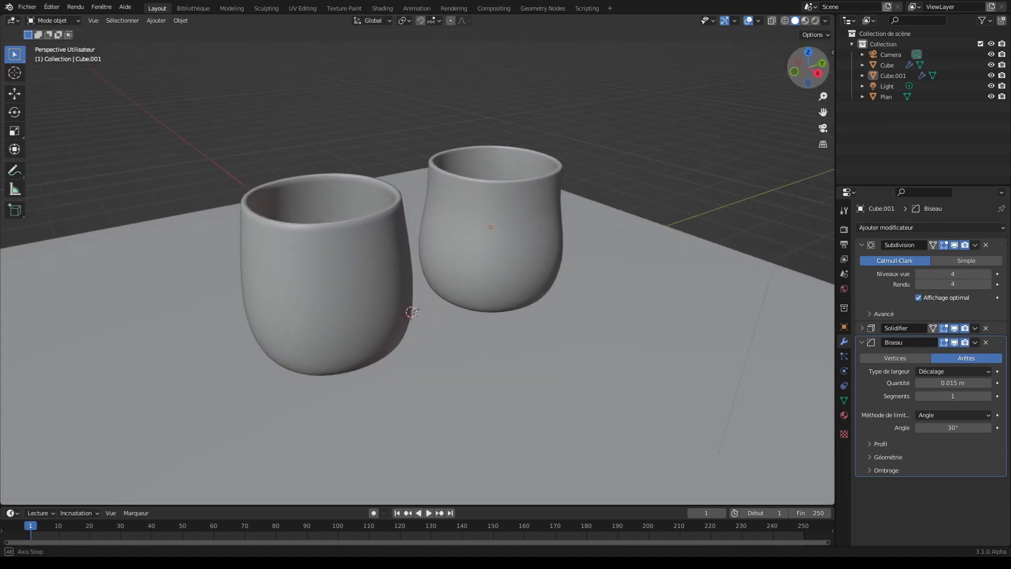
drag(823, 97, 824, 138)
click(472, 265)
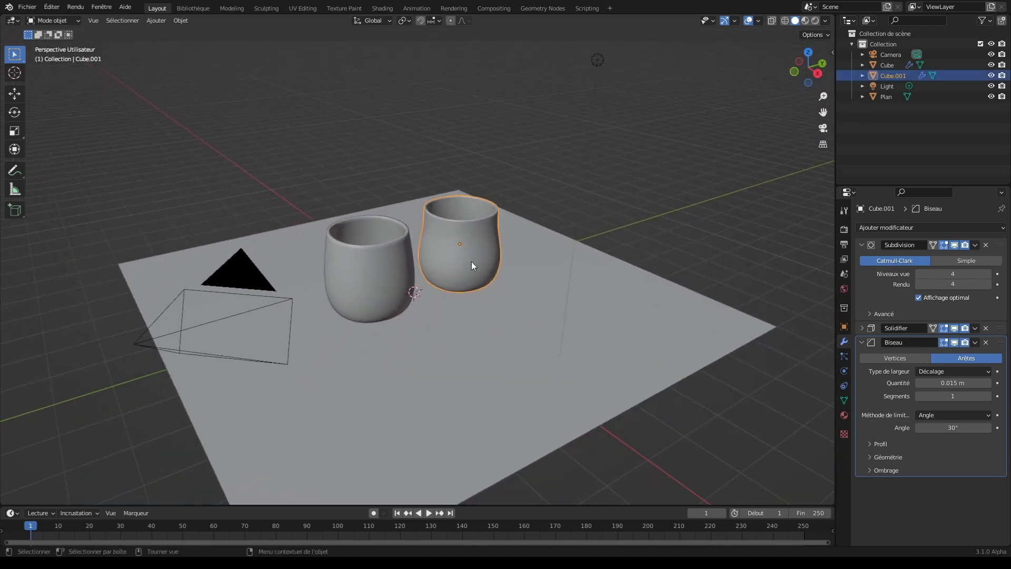
key(shift+d)
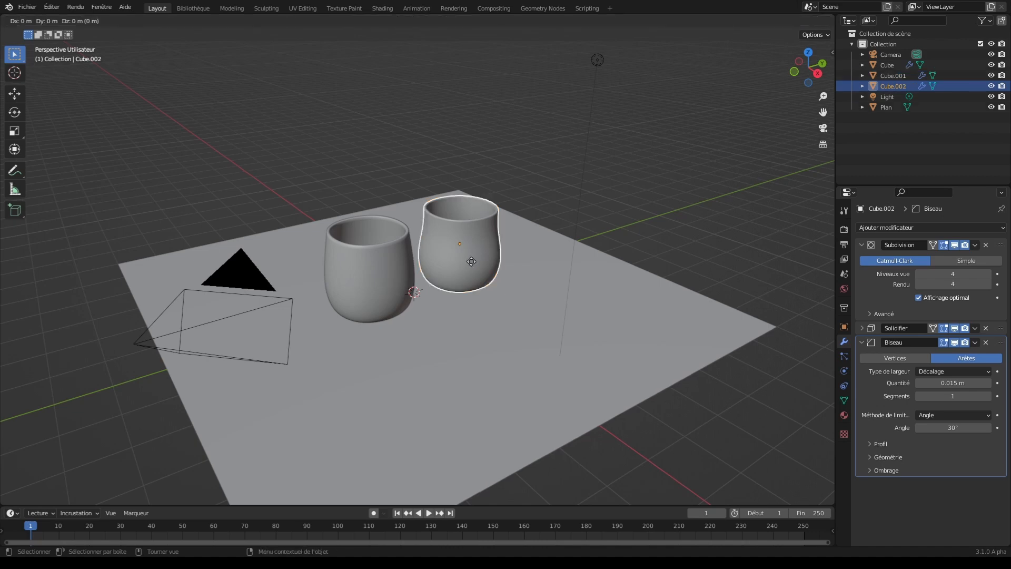
right_click(471, 261)
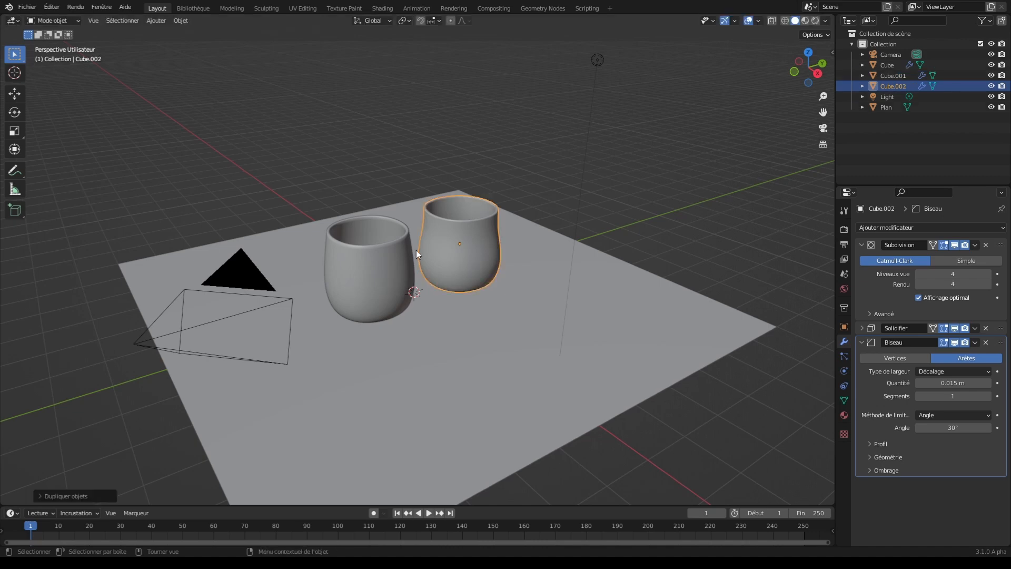
key(g)
key(x)
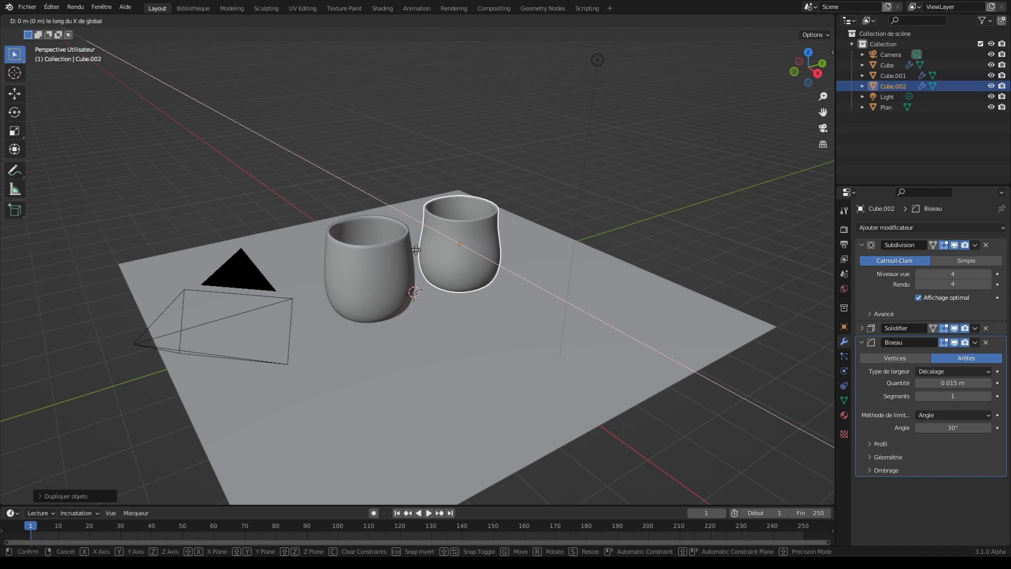
click(526, 298)
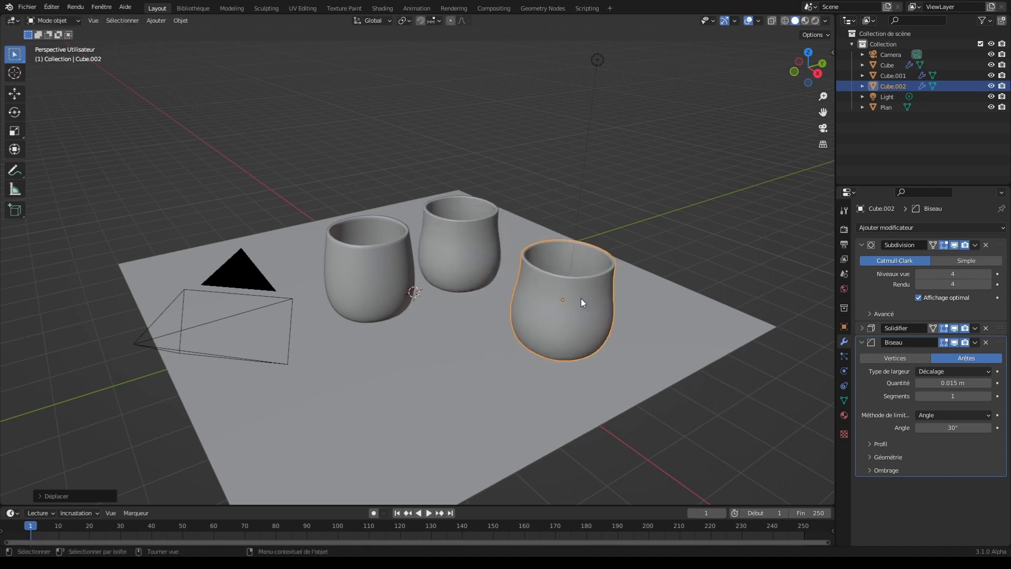
In Edit Mode on Cube.002, raise the rim edge loop high along Z and scale it down to a narrow opening.
click(15, 94)
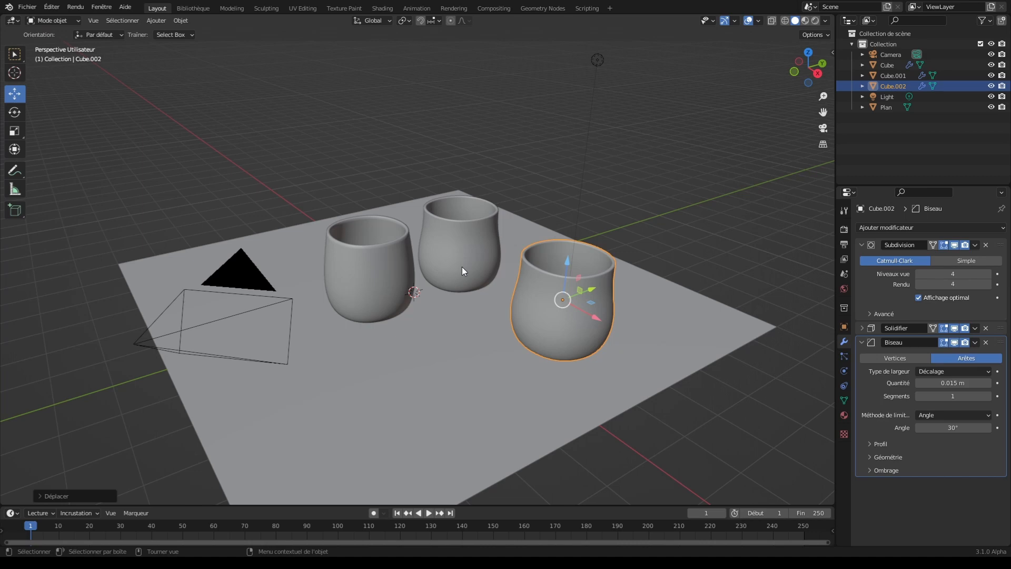
key(Tab)
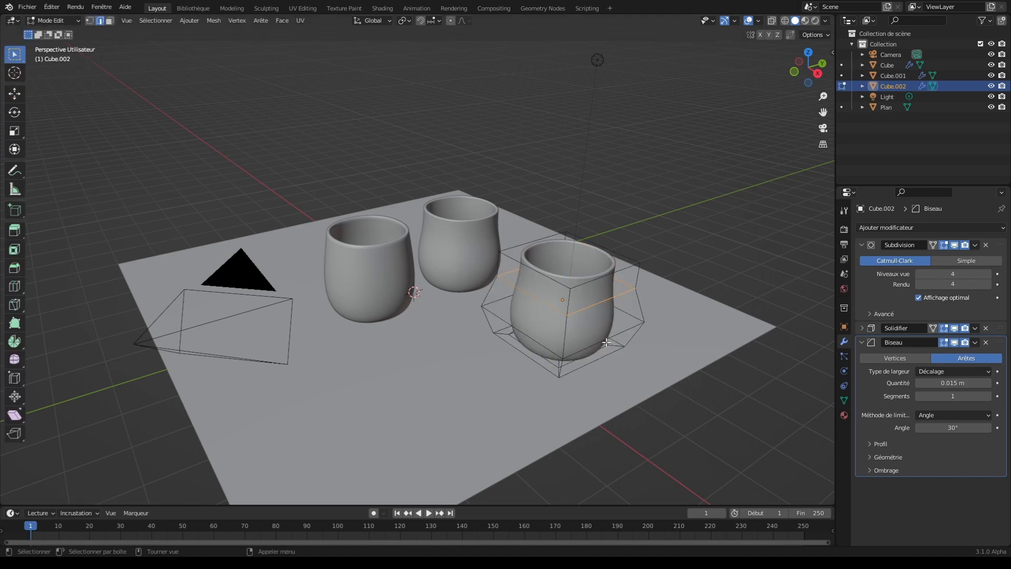
click(597, 278)
alt+click(588, 284)
key(g)
key(z)
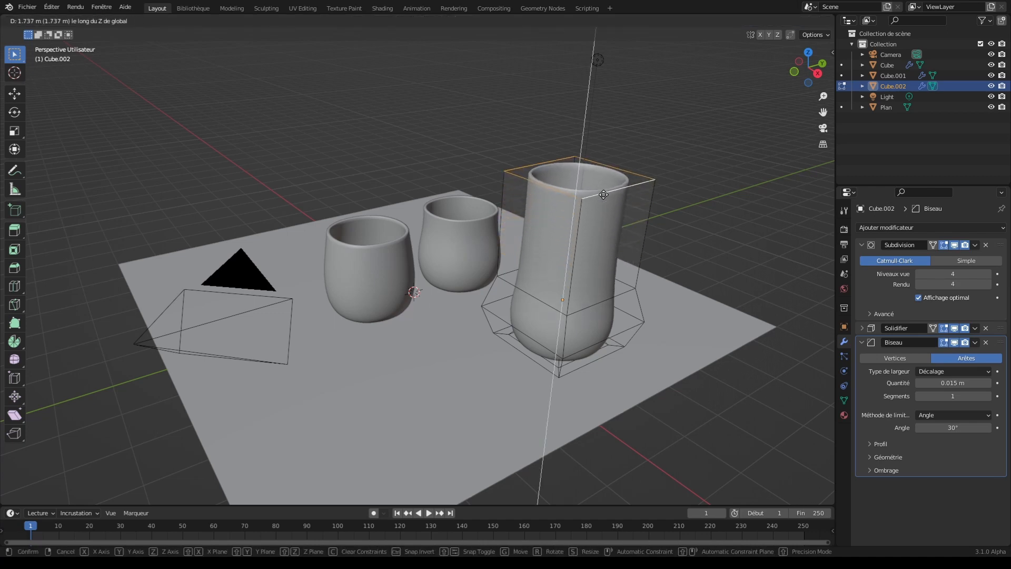
click(623, 162)
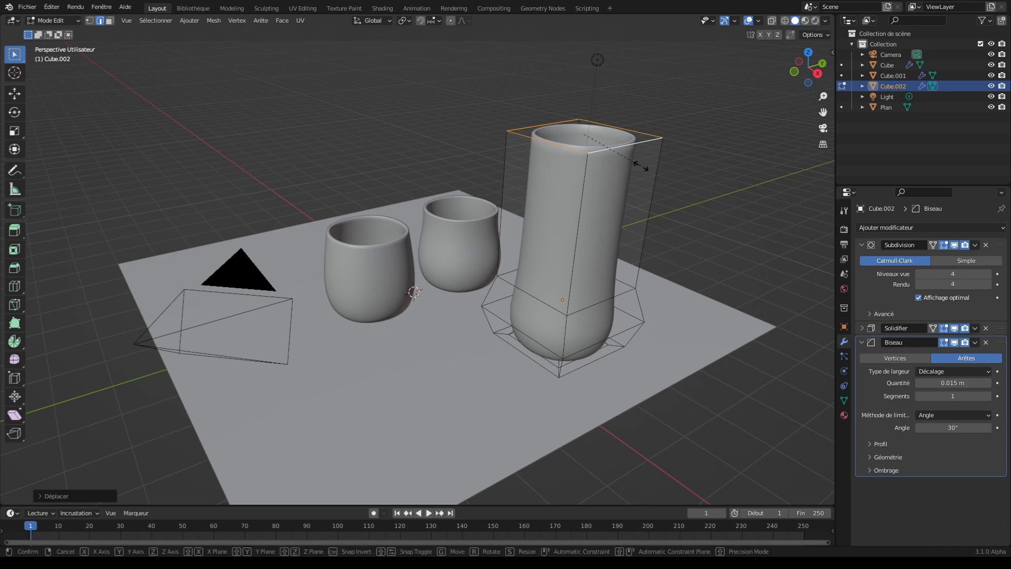
key(s)
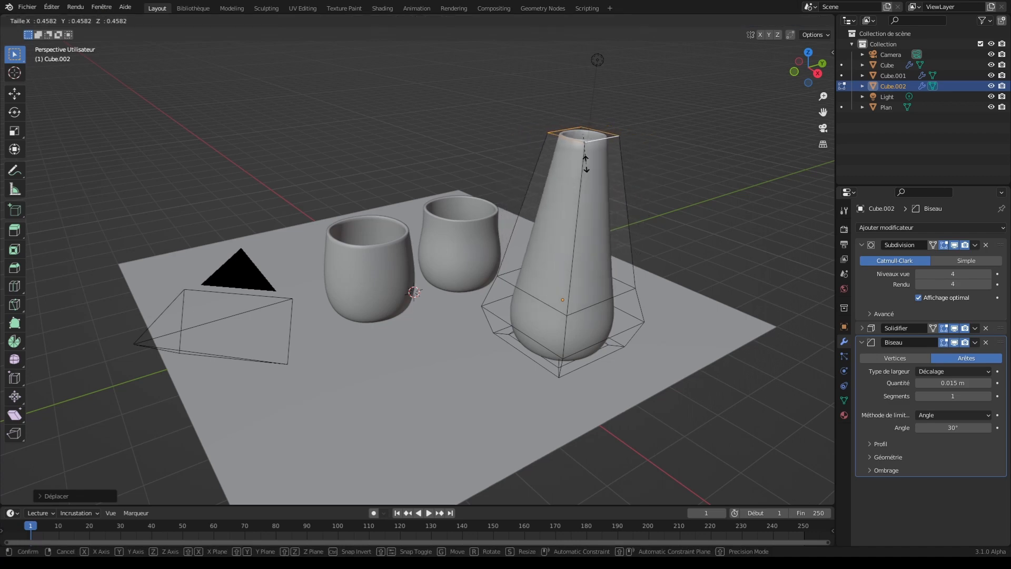
click(587, 152)
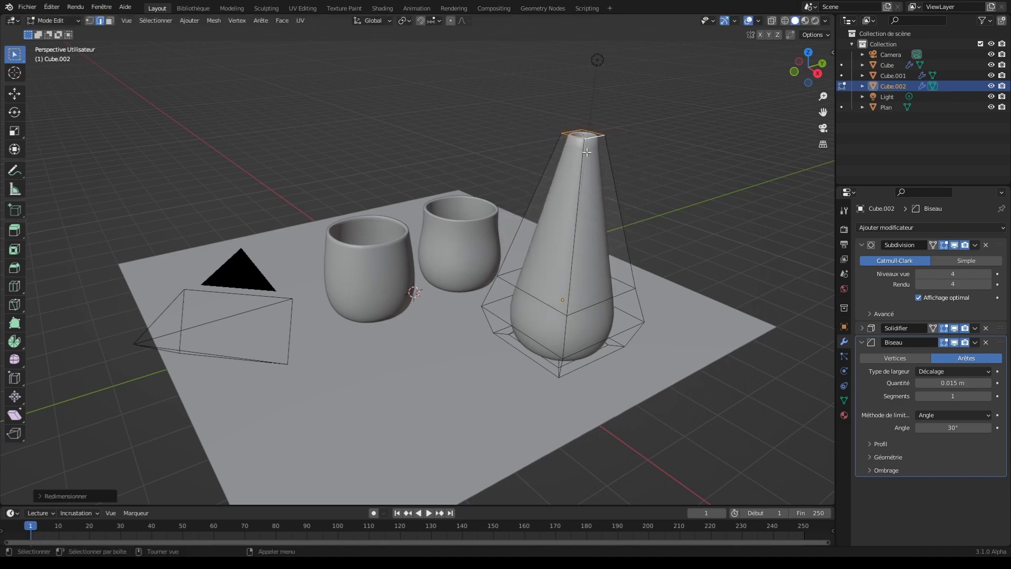
Raise the middle edge loop of Cube.002 along Z to neck height and scale it inward to form a slim bottle neck.
alt+click(577, 311)
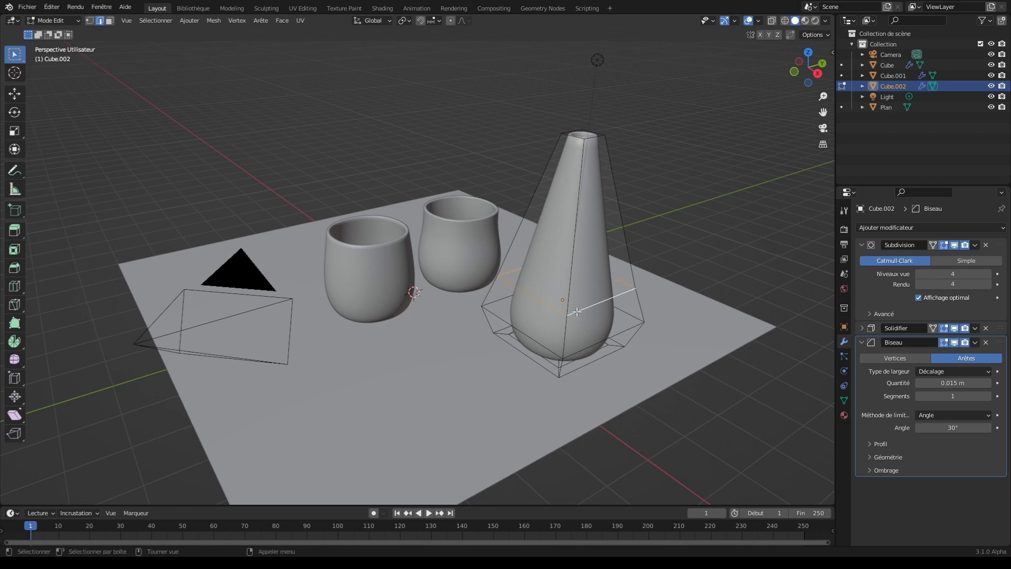
key(g)
key(z)
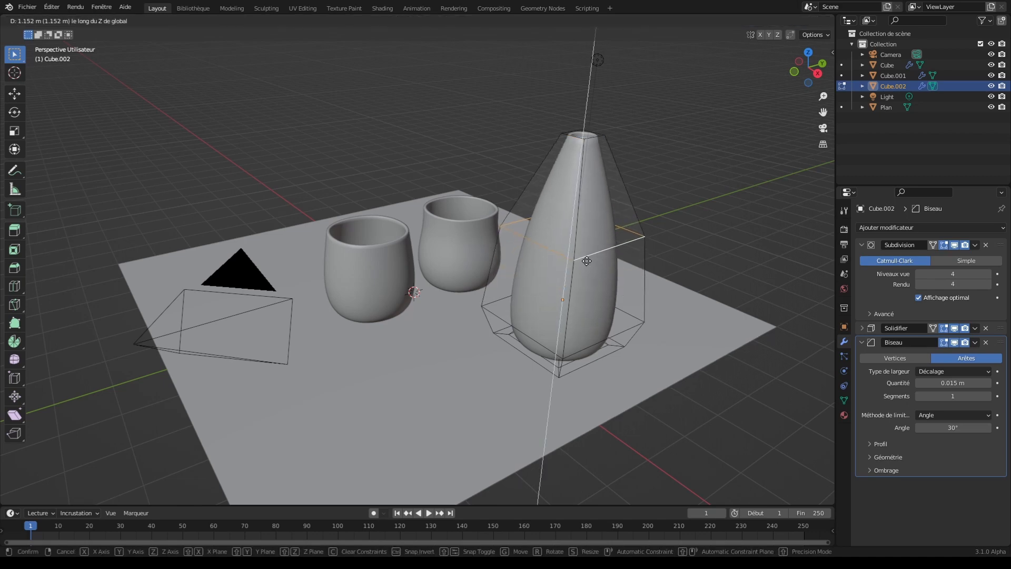
click(592, 221)
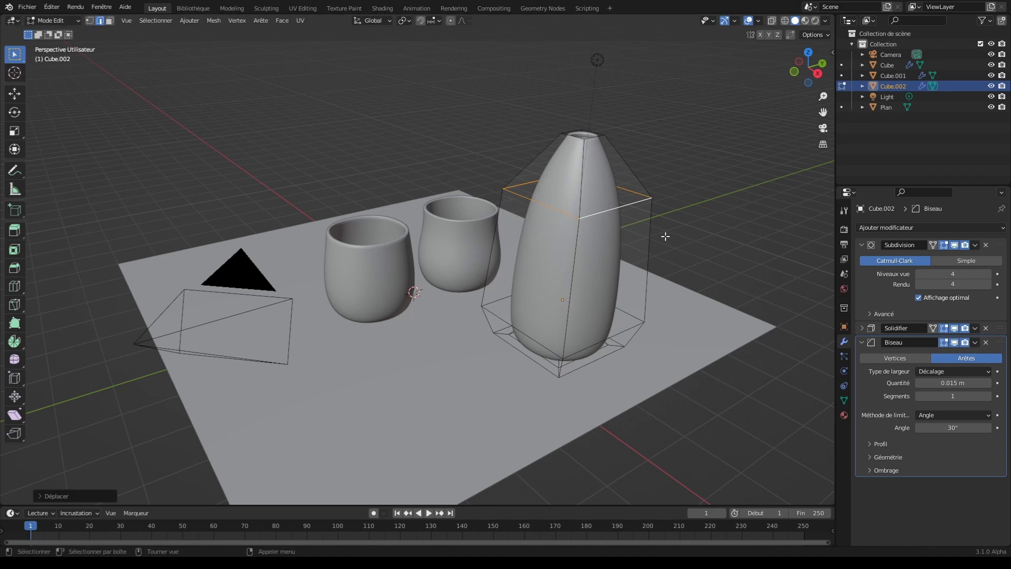
key(s)
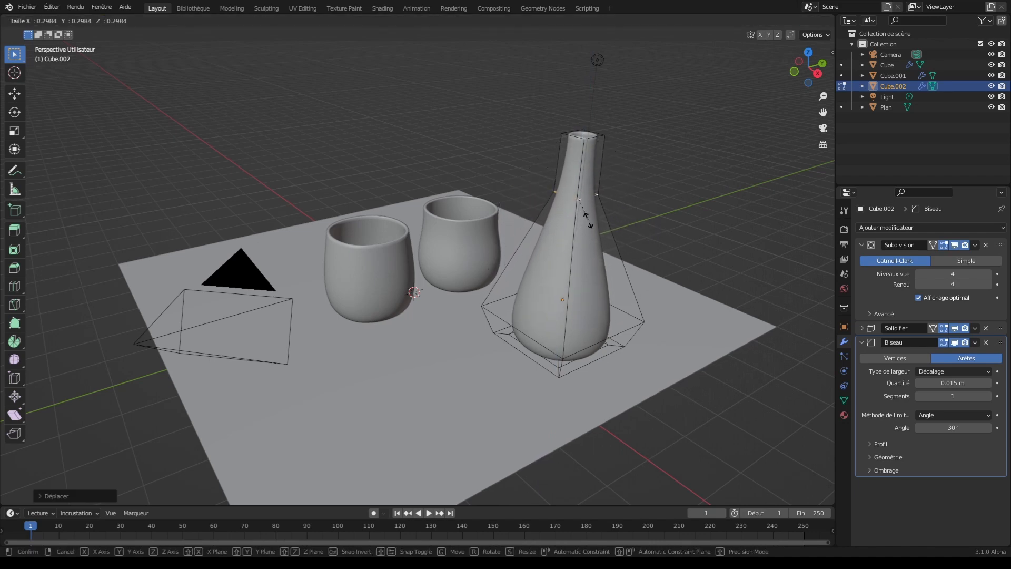
click(594, 223)
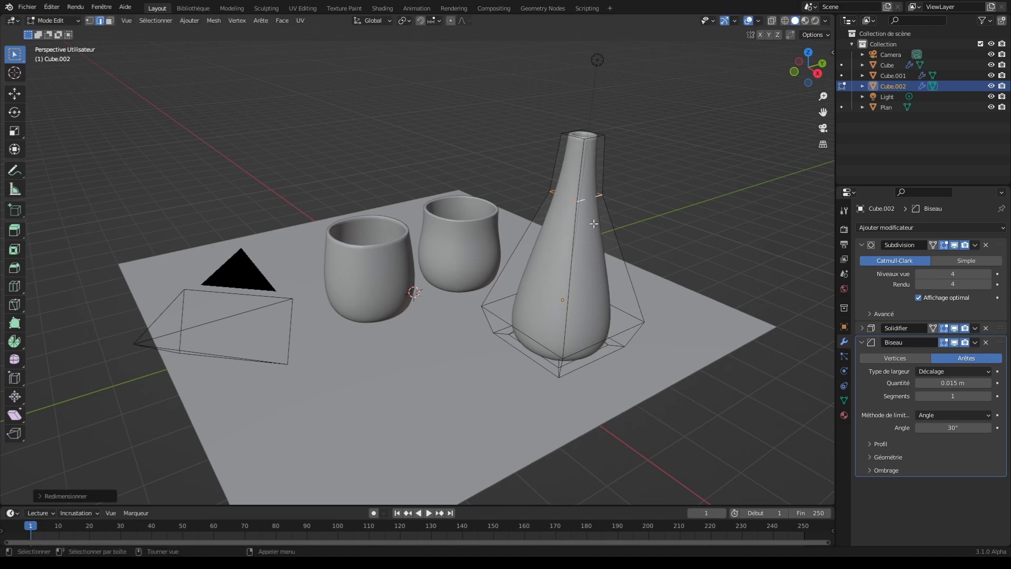
Scale the rim loop of Cube.002 up to almost twice its width to flare the carafe's opening.
alt+click(592, 138)
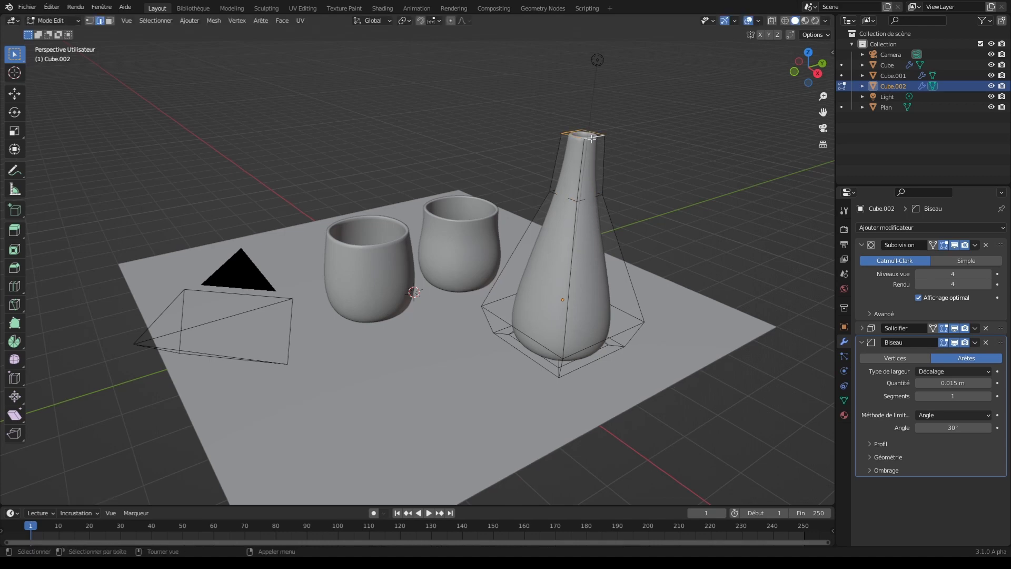
key(s)
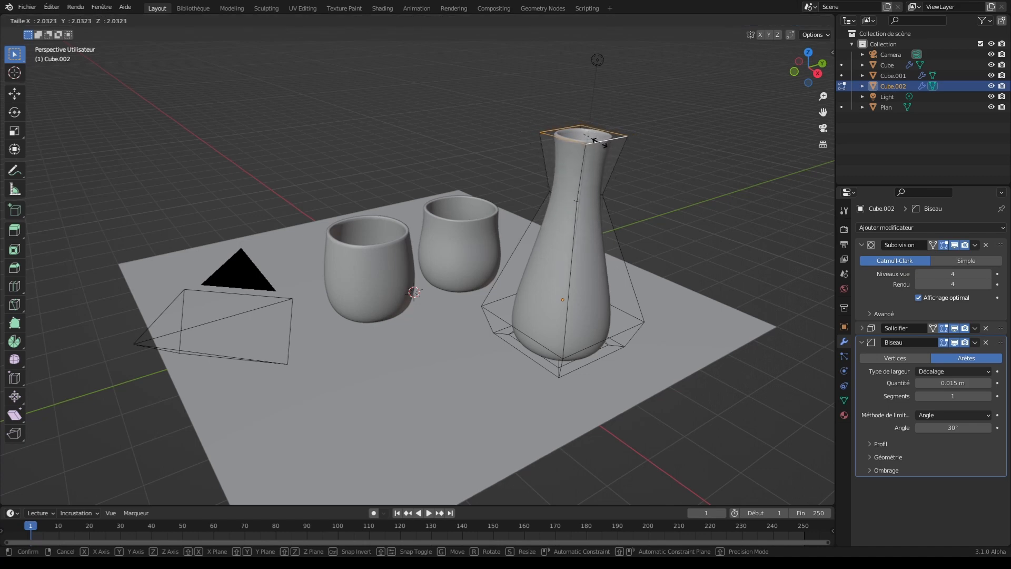
click(596, 142)
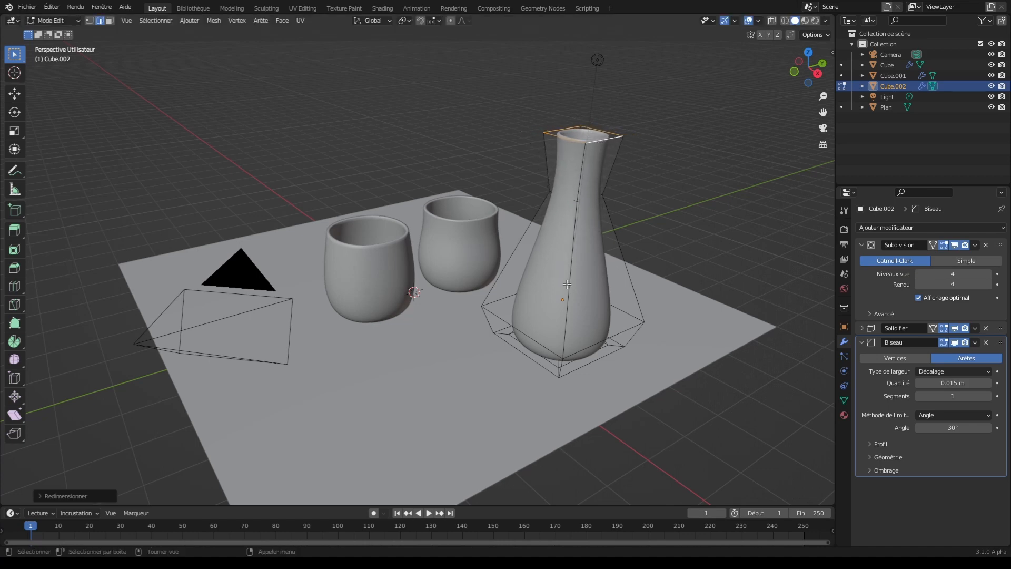
Add one loop cut around the carafe Cube.002 between base and neck, and scale the loop outward to give it a fuller belly.
click(14, 286)
click(562, 272)
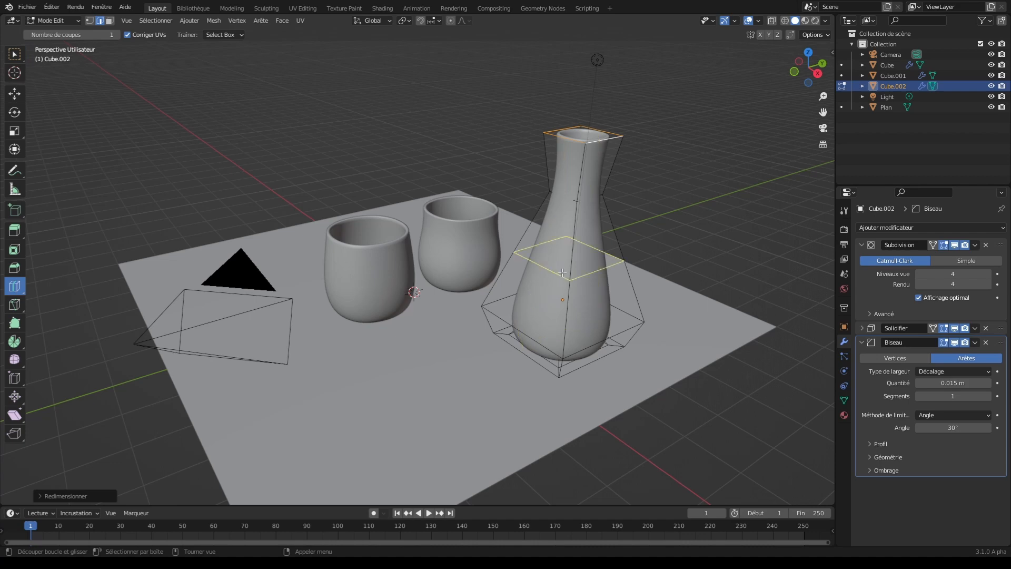
key(s)
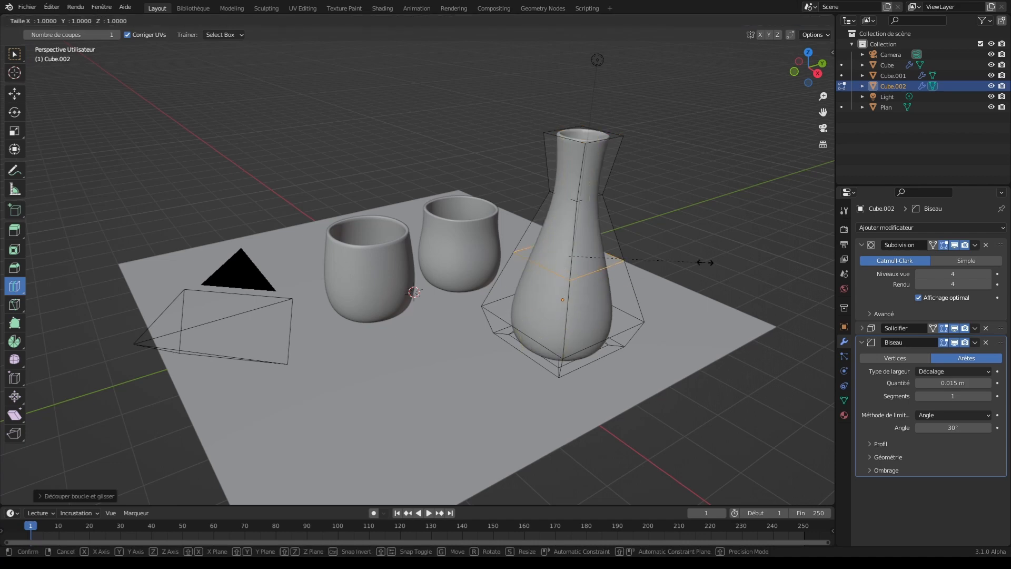
click(806, 275)
click(14, 56)
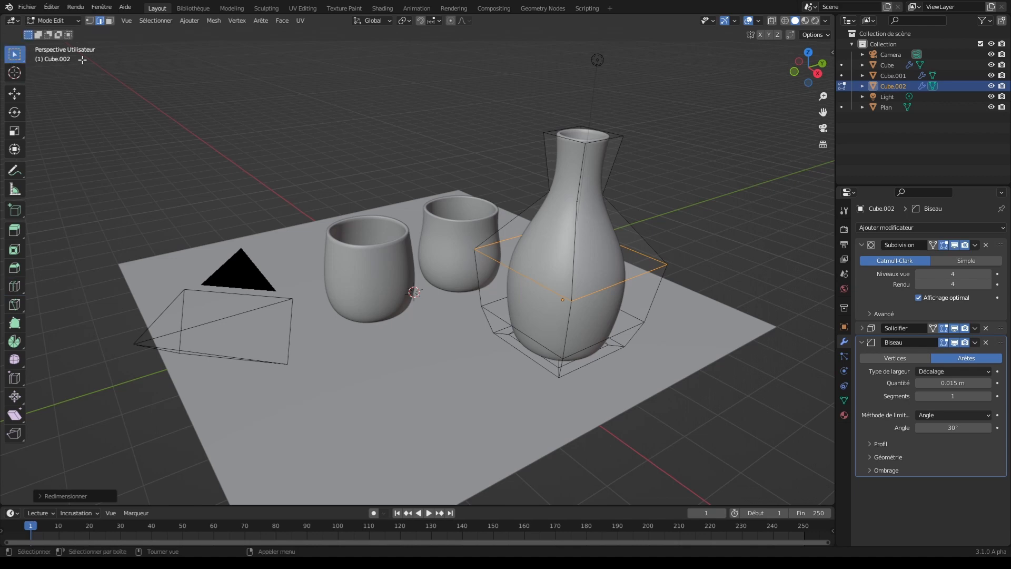
click(667, 184)
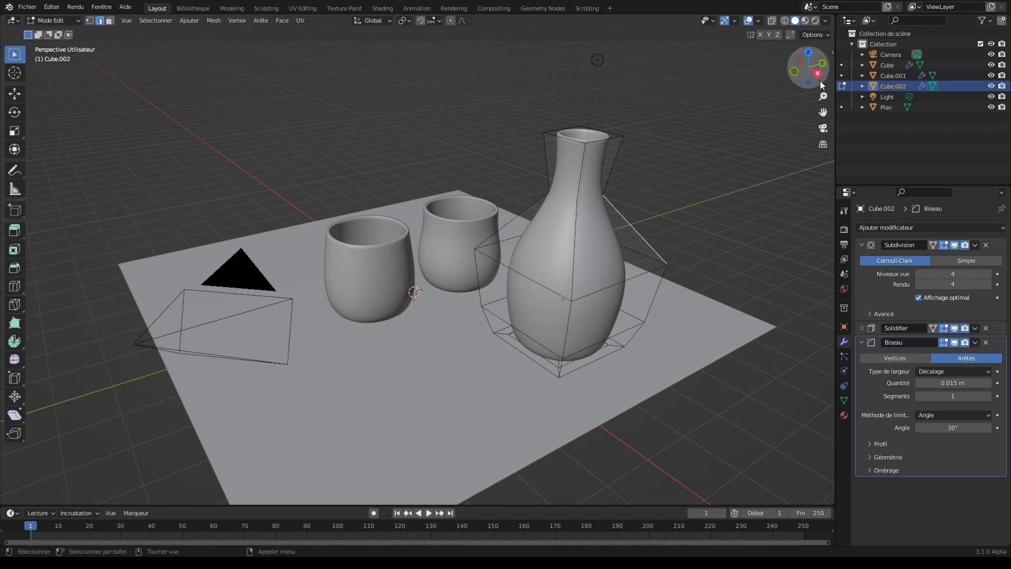
In Object Mode, scale the two cups (Cube and Cube.001) down together to about 0.57 of their size.
drag(825, 67, 676, 134)
mouse_move(818, 86)
mouse_down()
mouse_move(795, 85)
mouse_move(831, 84)
mouse_move(825, 79)
mouse_up()
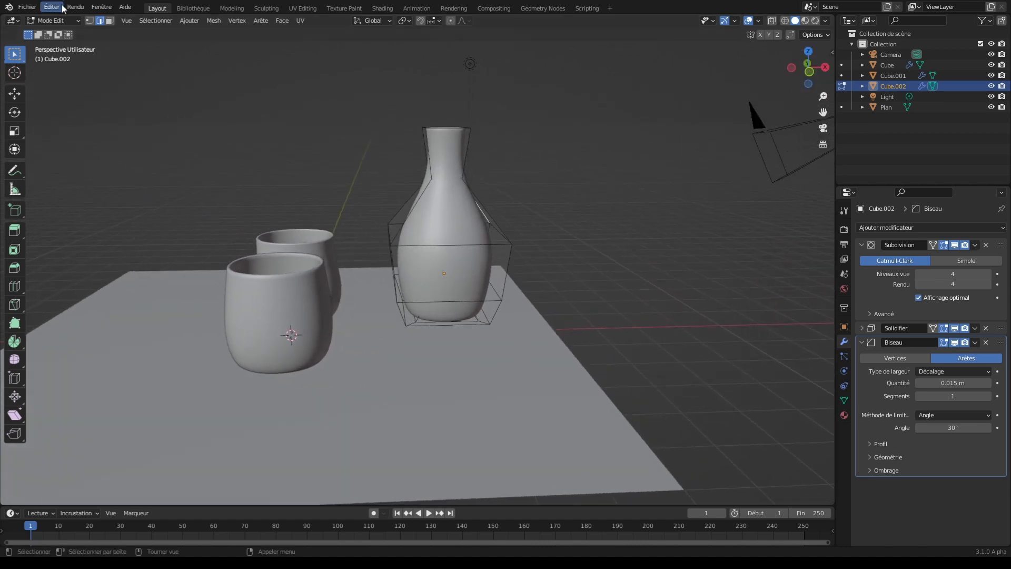
click(53, 20)
click(50, 31)
click(293, 301)
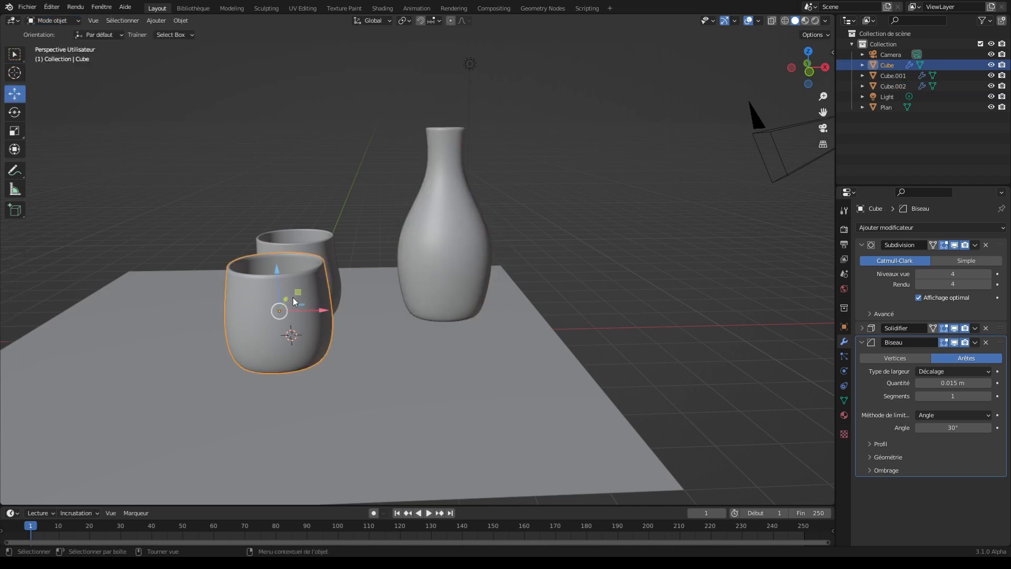
shift+click(324, 245)
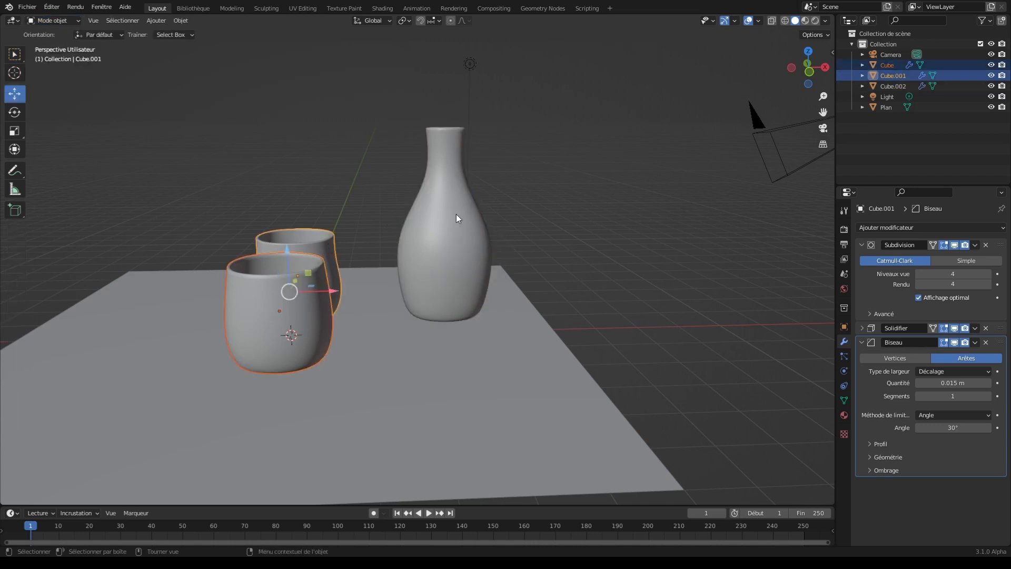
key(s)
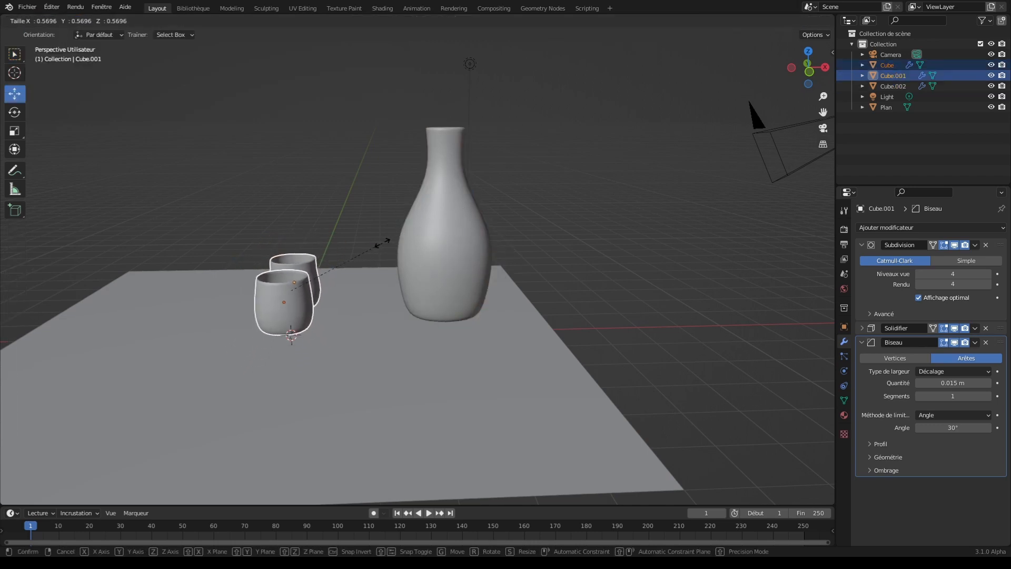
click(384, 242)
Lower both cups along the Z axis in front view until their bases rest on the ground plane.
key(KP_1)
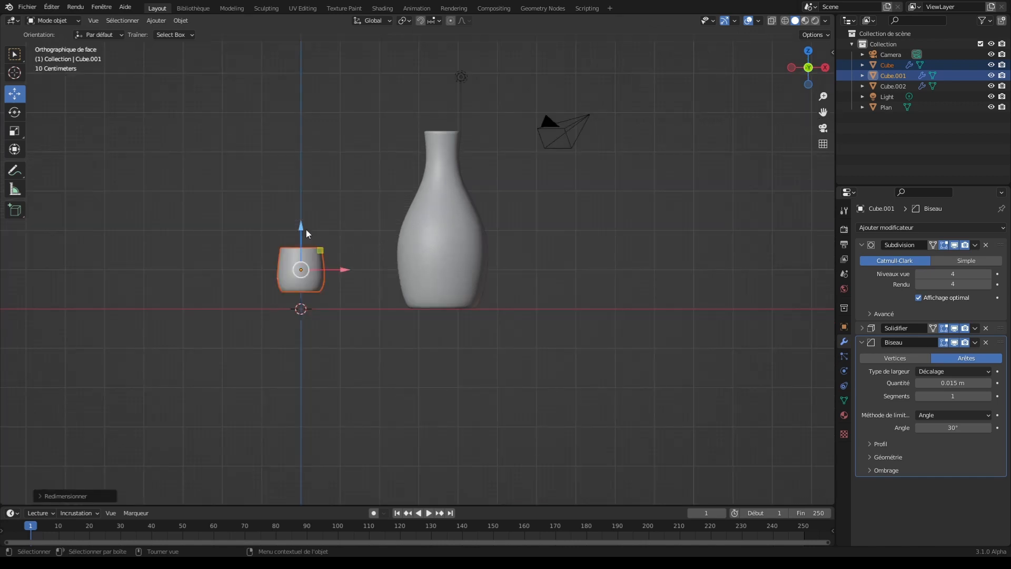
drag(305, 232, 305, 248)
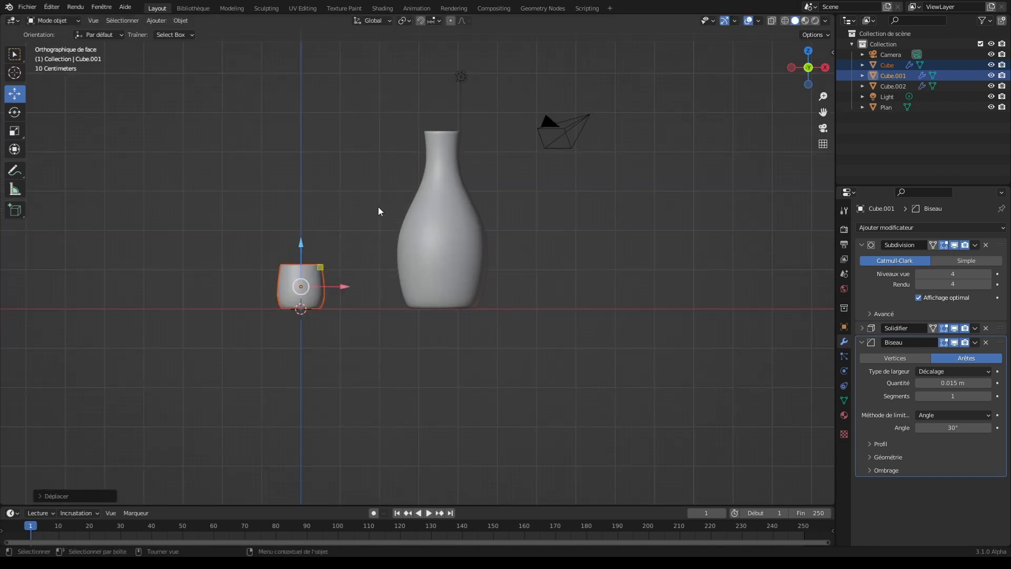
click(380, 206)
Move the carafe and both cups along the X axis towards the plane's centre, and shift Cube along X away from Cube.001.
drag(813, 64, 974, 295)
drag(814, 79, 607, 9)
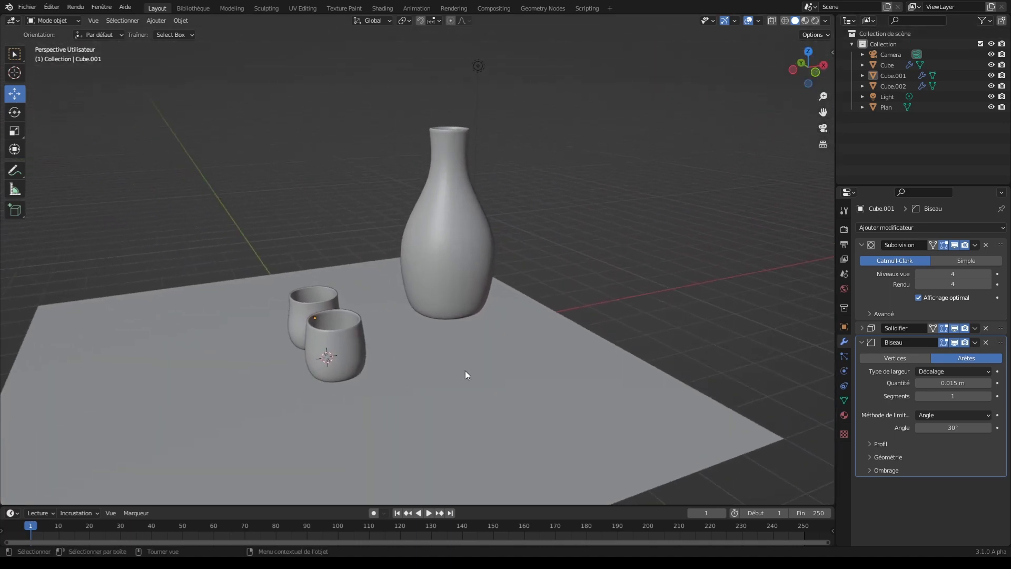
click(449, 304)
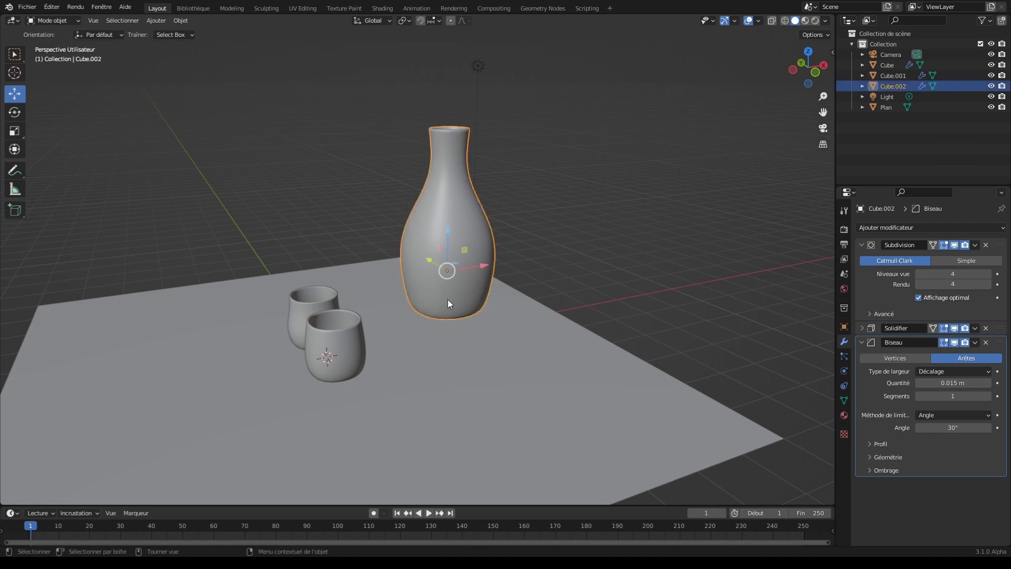
shift+click(309, 314)
shift+click(305, 309)
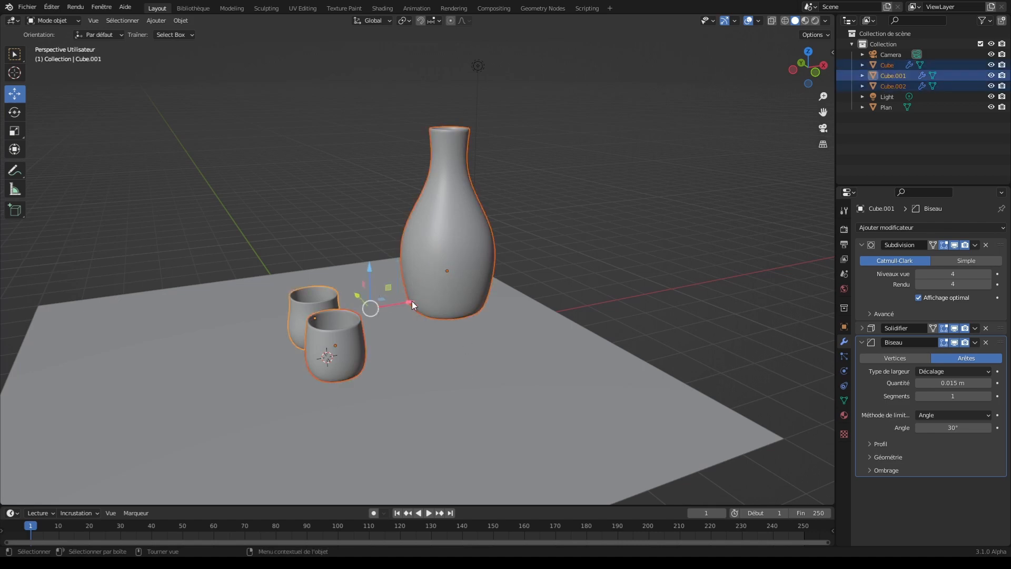
drag(413, 305, 319, 350)
click(229, 381)
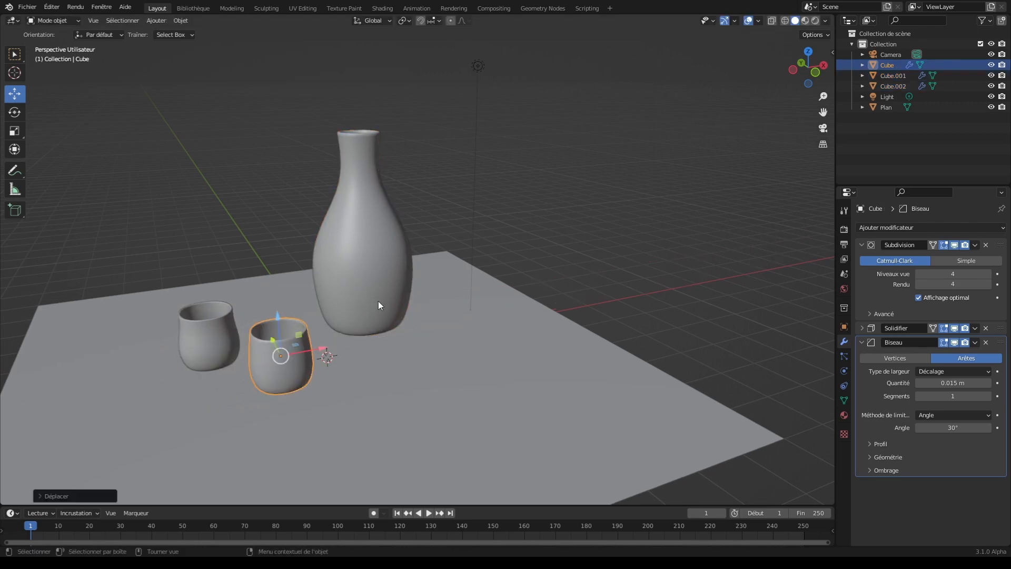
click(519, 209)
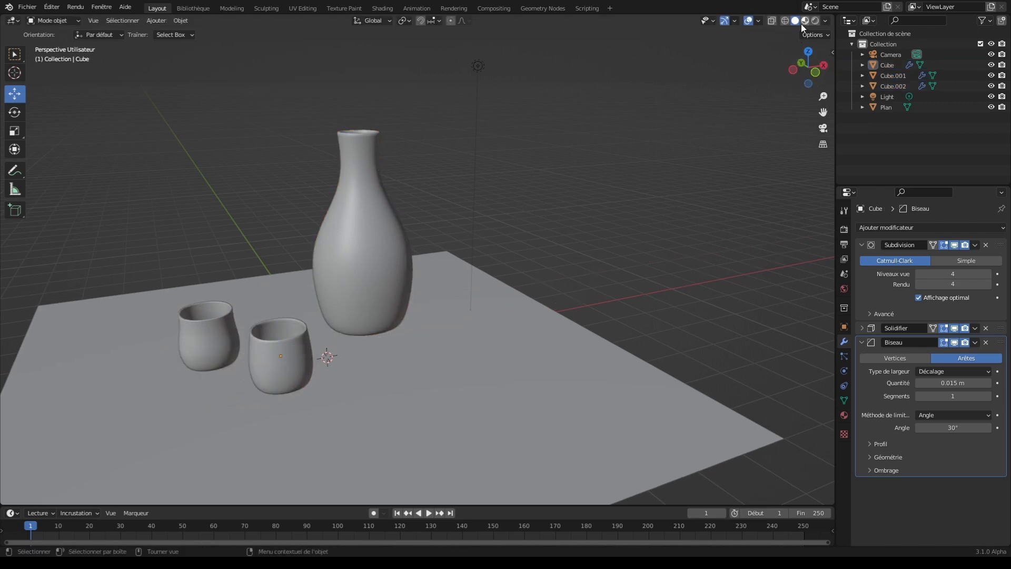
Switch the viewport to rendered shading to show the vessels under the scene light.
click(816, 21)
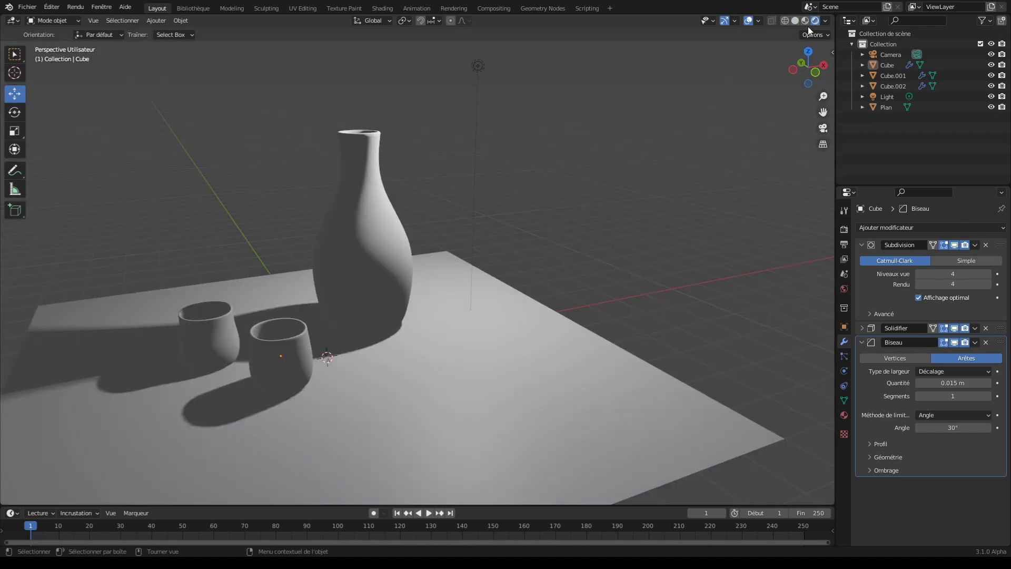
click(478, 66)
click(739, 112)
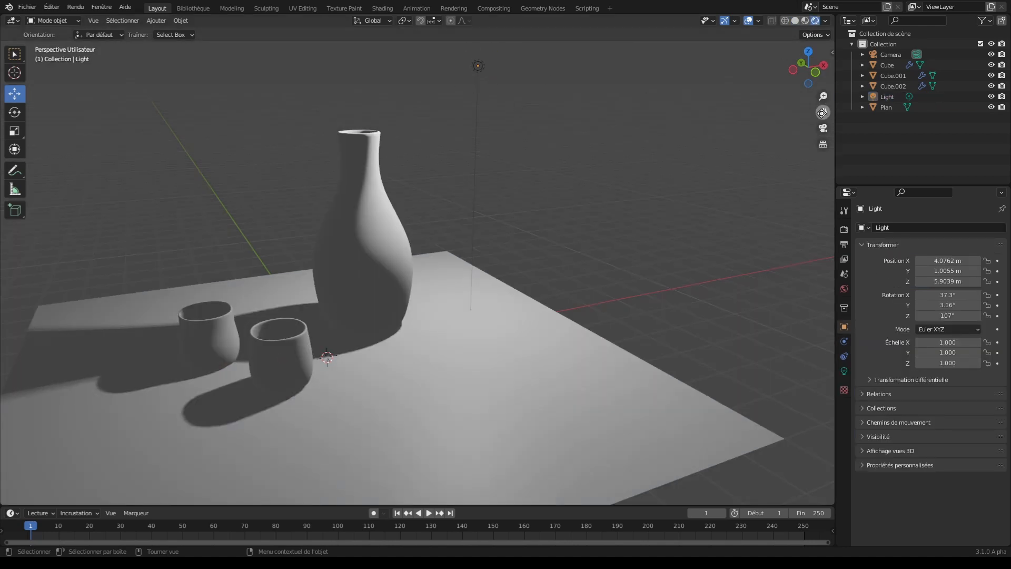
drag(808, 67, 558, 62)
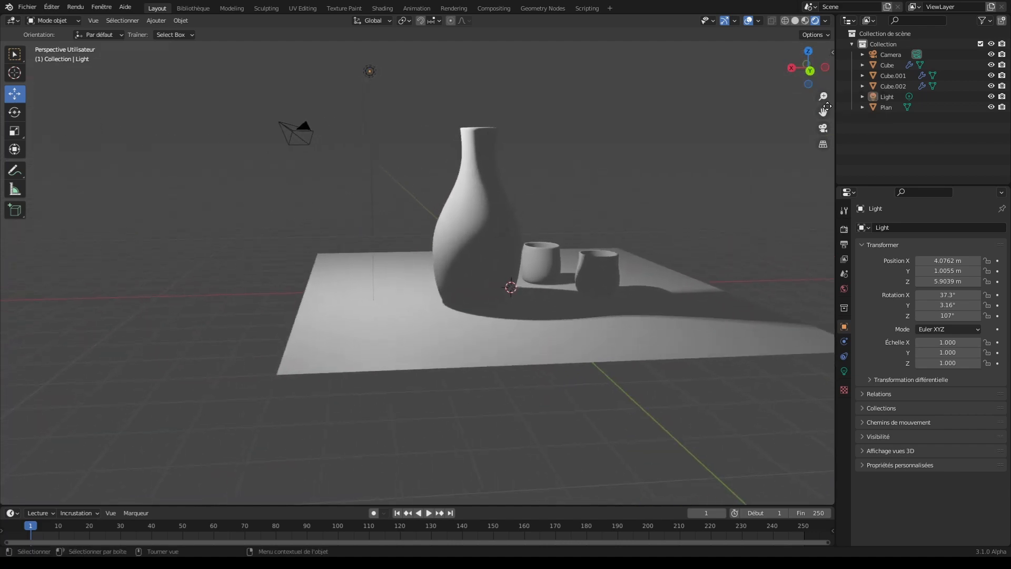
drag(824, 112, 760, 134)
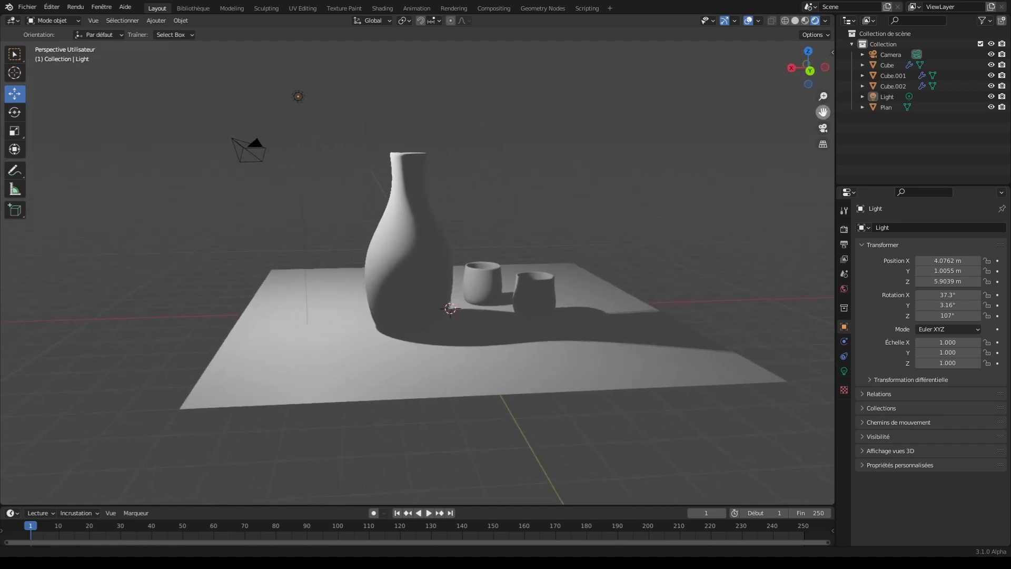
Assign a Sky Texture (Texture du ciel) to the world background colour and set its sky type to Hosek / Wilkie.
click(845, 290)
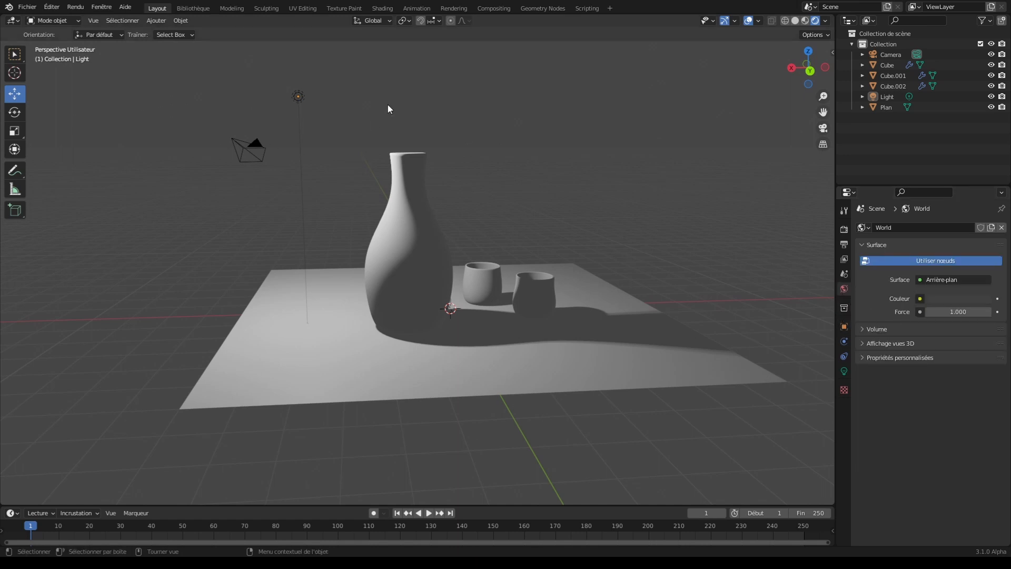
click(921, 299)
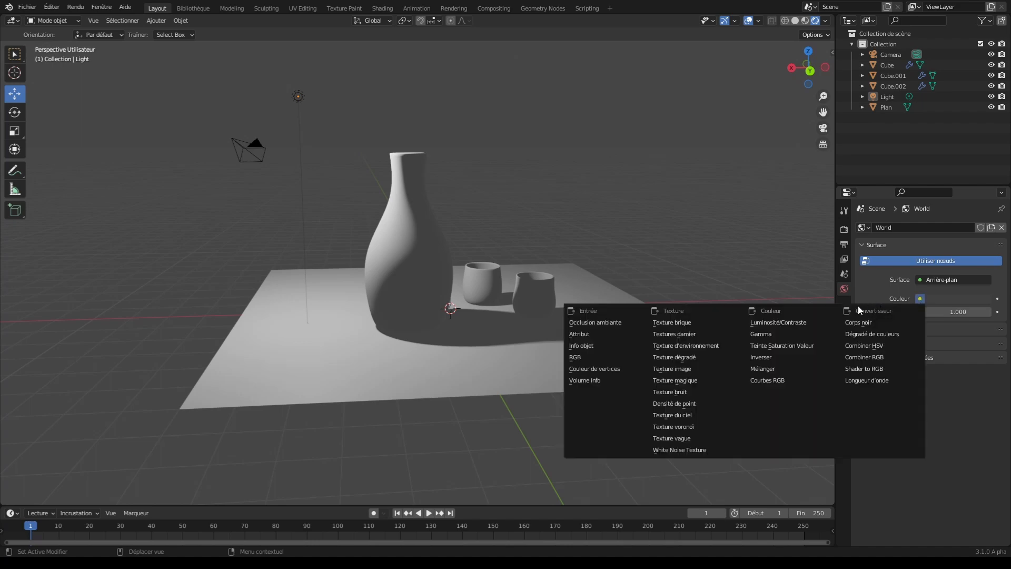
click(683, 415)
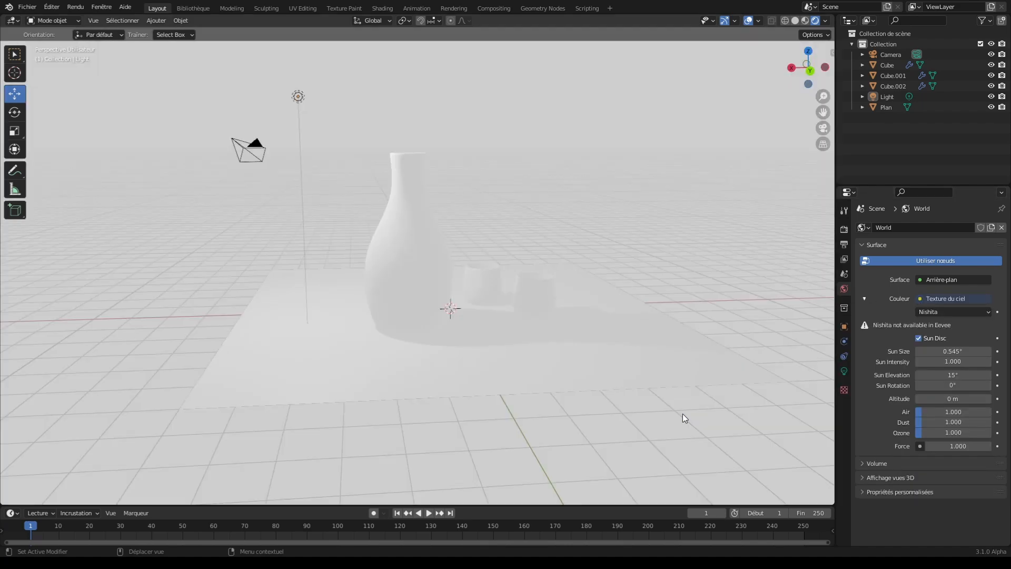
click(969, 313)
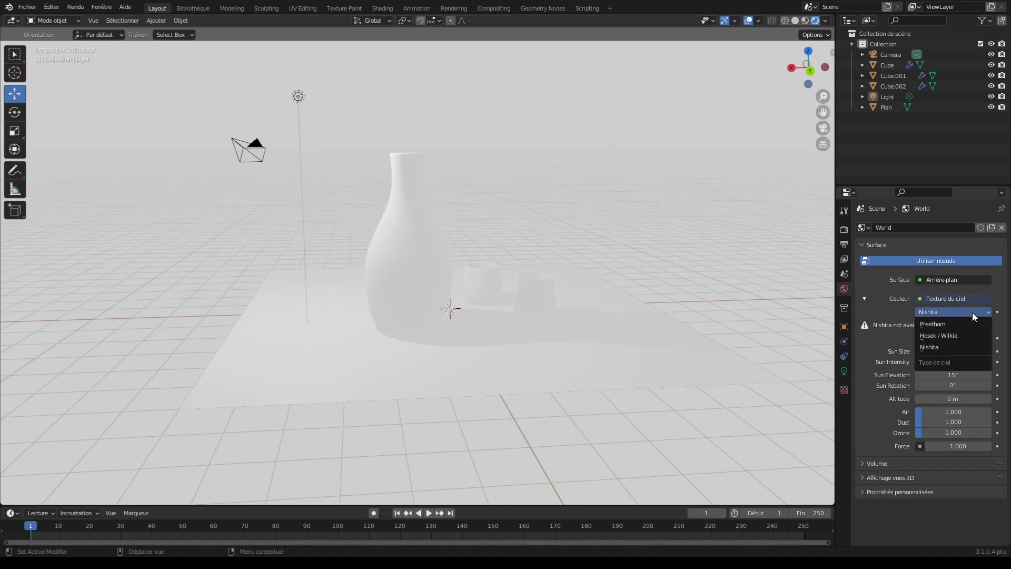
click(950, 336)
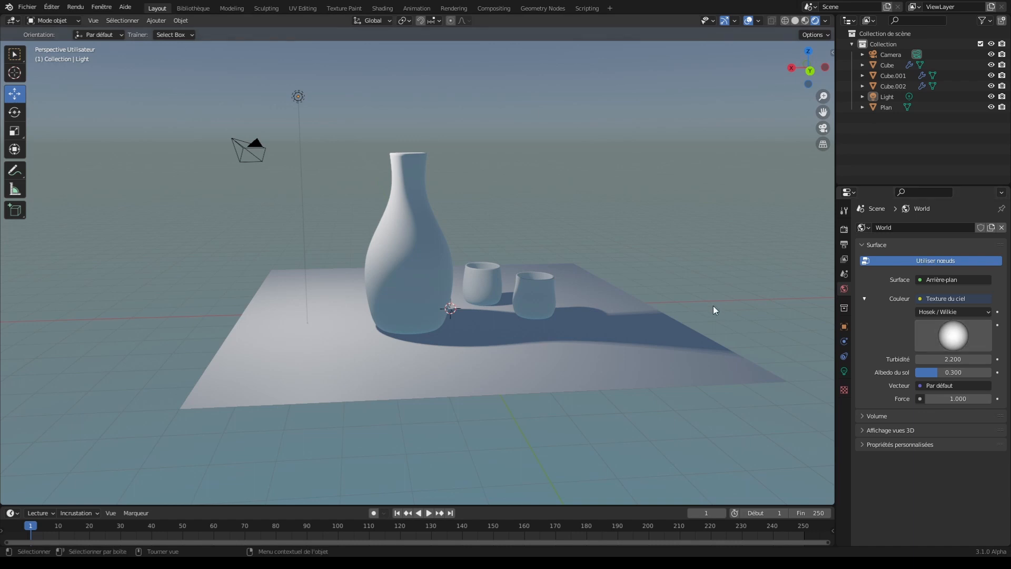
Tune the world sky with a ground albedo of 0.232, a strength of 0.500 and a turbidity of 2.700.
mouse_move(950, 346)
mouse_down()
mouse_move(951, 328)
mouse_move(933, 319)
mouse_move(979, 341)
mouse_move(957, 328)
mouse_up()
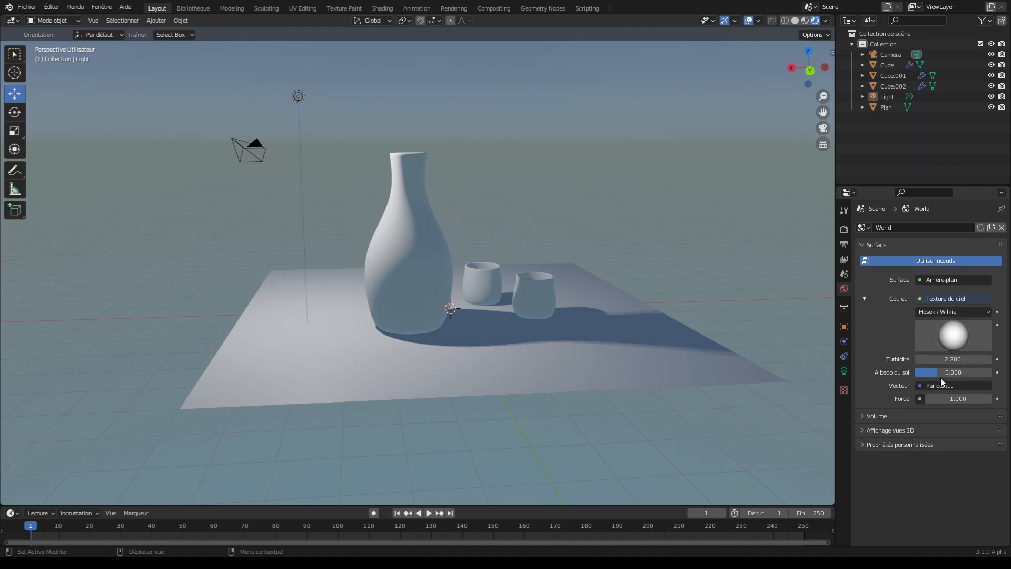
drag(934, 375, 949, 399)
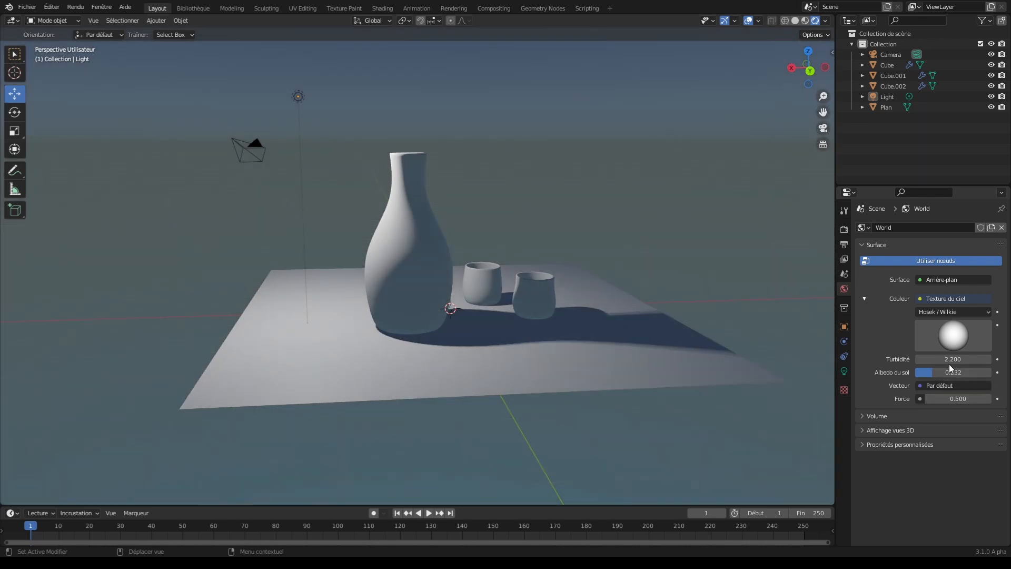
mouse_move(952, 360)
mouse_down()
mouse_move(975, 360)
mouse_move(956, 359)
mouse_up()
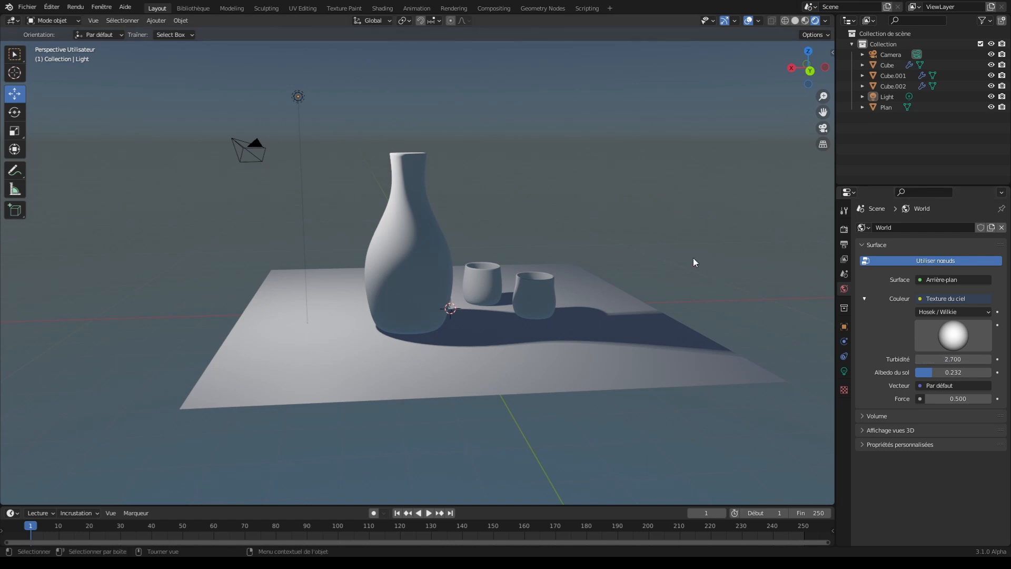
Add a Solidify (Solidifier) modifier to the ground plane and increase its thickness to make a thick slab.
drag(819, 81, 885, 82)
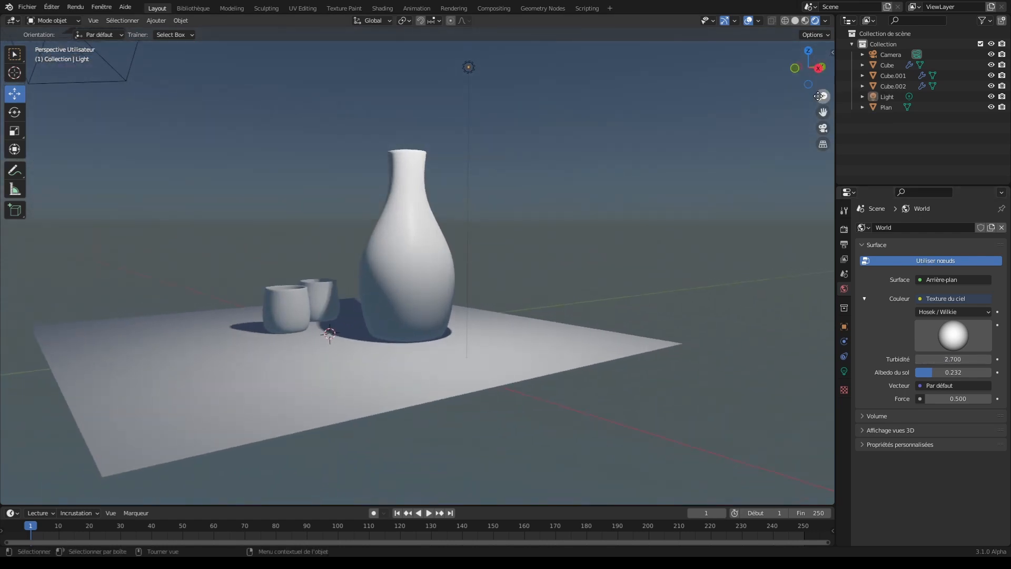
click(401, 374)
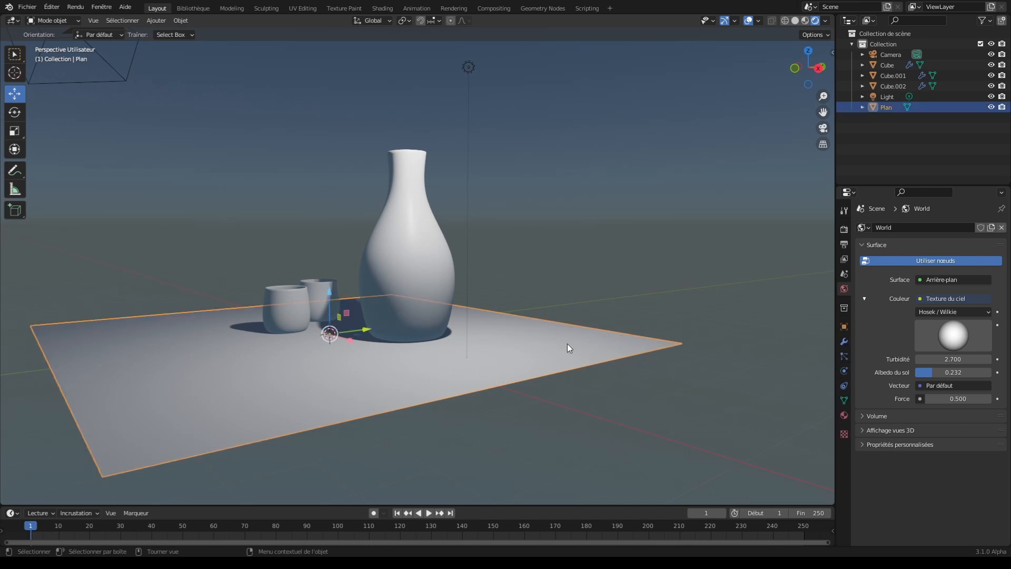
click(845, 342)
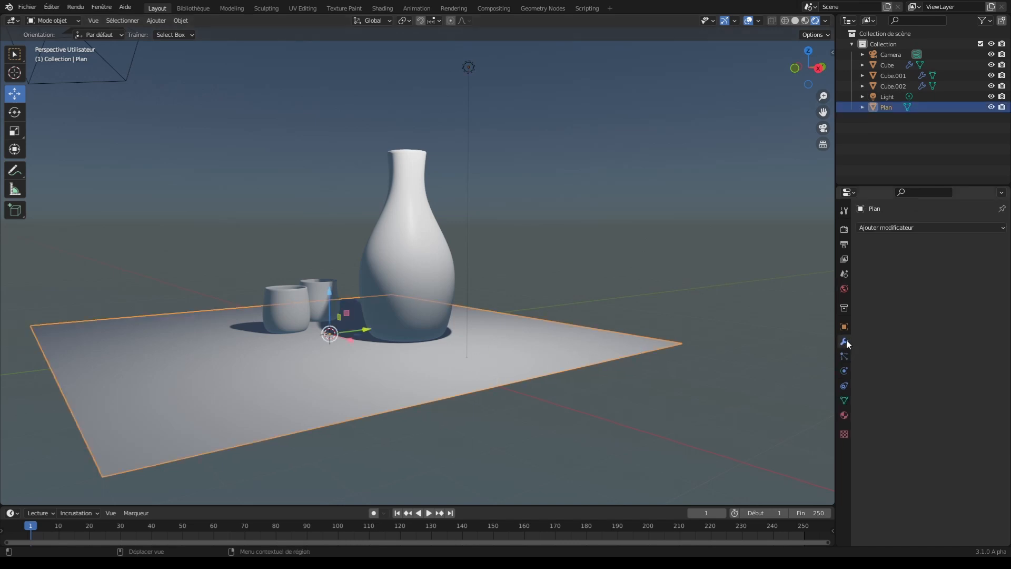
click(890, 227)
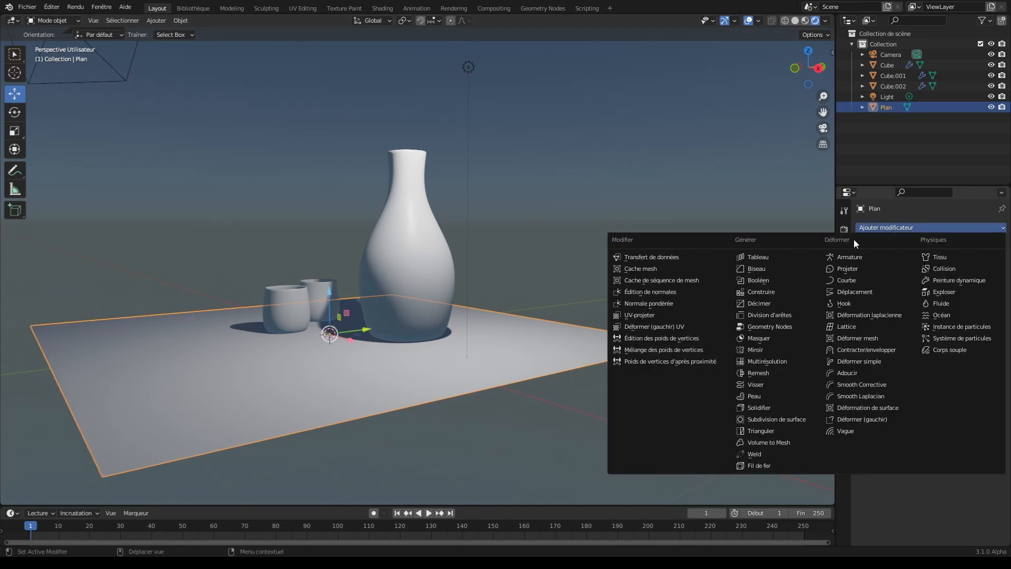
click(754, 407)
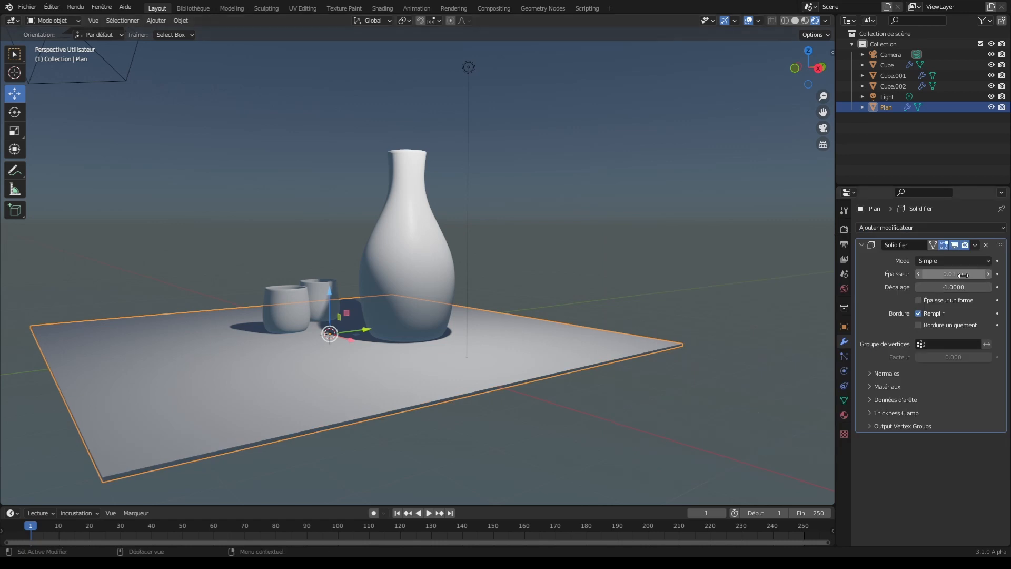
drag(933, 274, 964, 274)
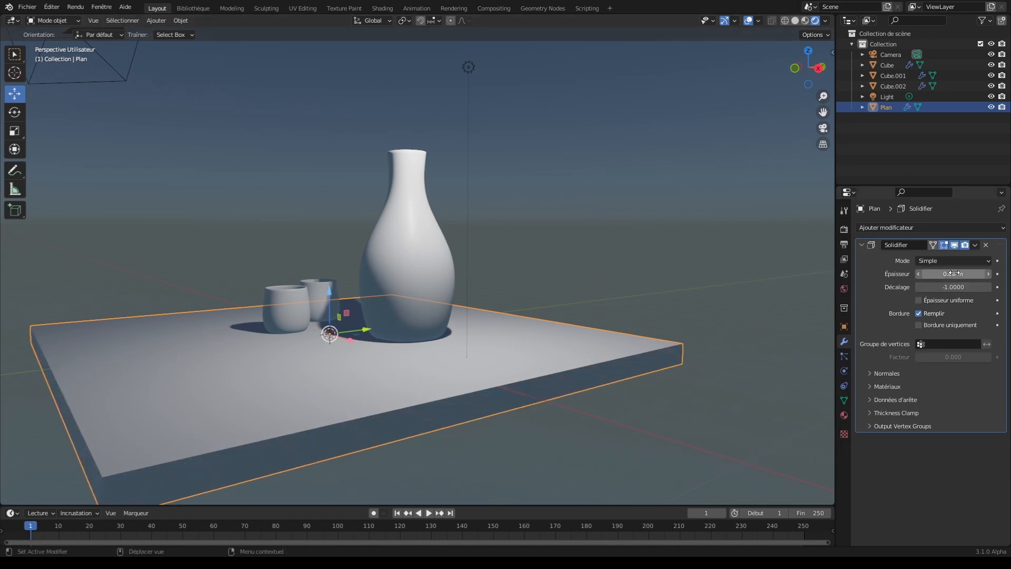
Add a Bevel (Biseau) modifier to the ground plane after its Solidify modifier.
click(862, 243)
click(884, 229)
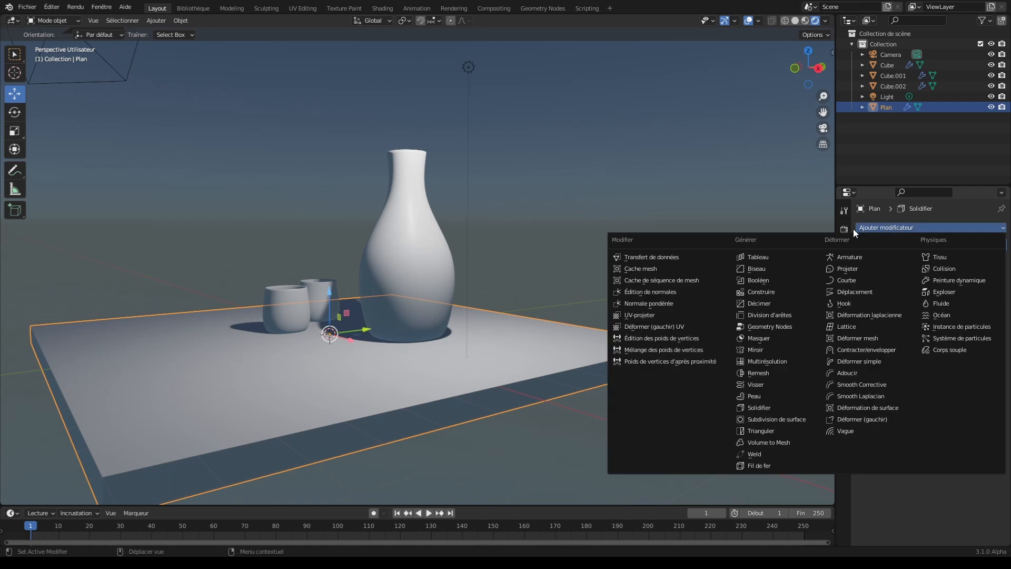
click(759, 269)
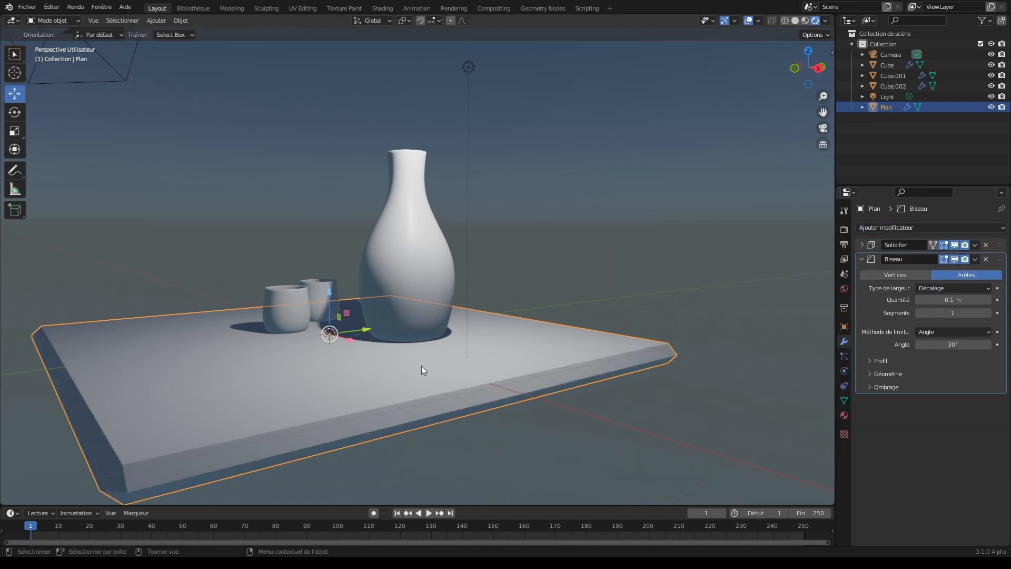
Apply the ground plane's scale (Échelle) and set its Solidify modifier's thickness to 0.36 m.
key(ctrl+a)
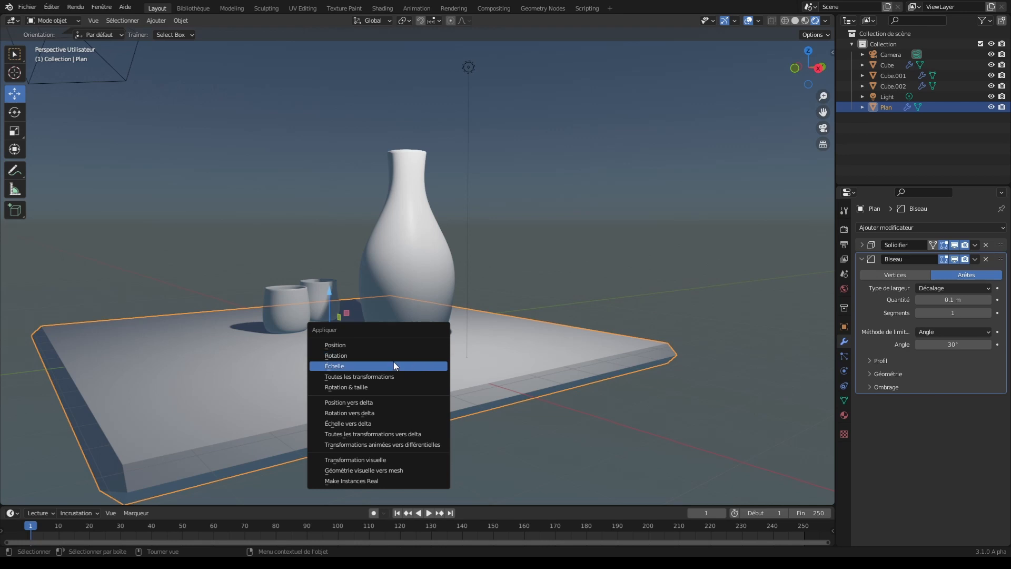
click(391, 367)
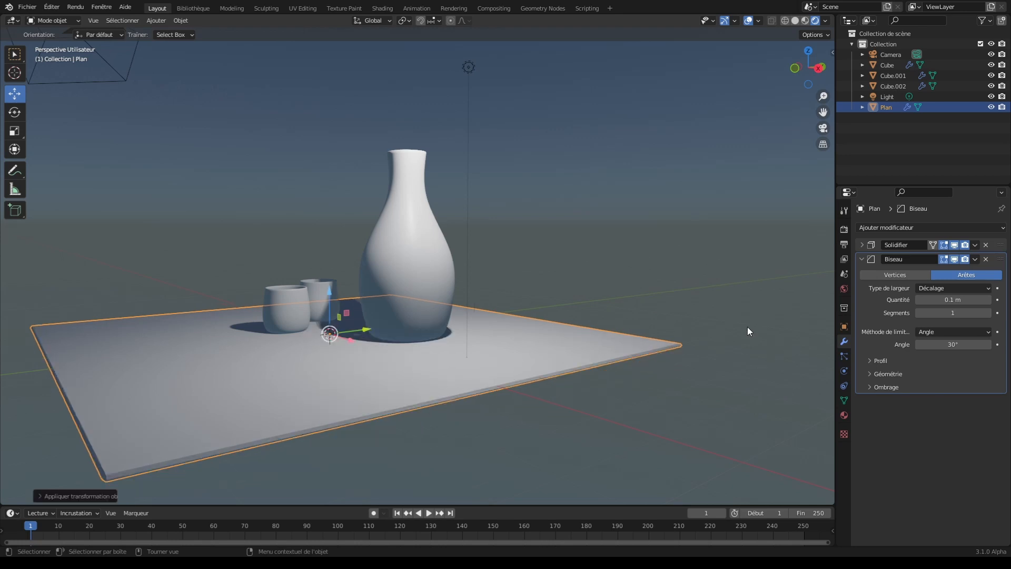
click(871, 246)
drag(943, 274, 965, 274)
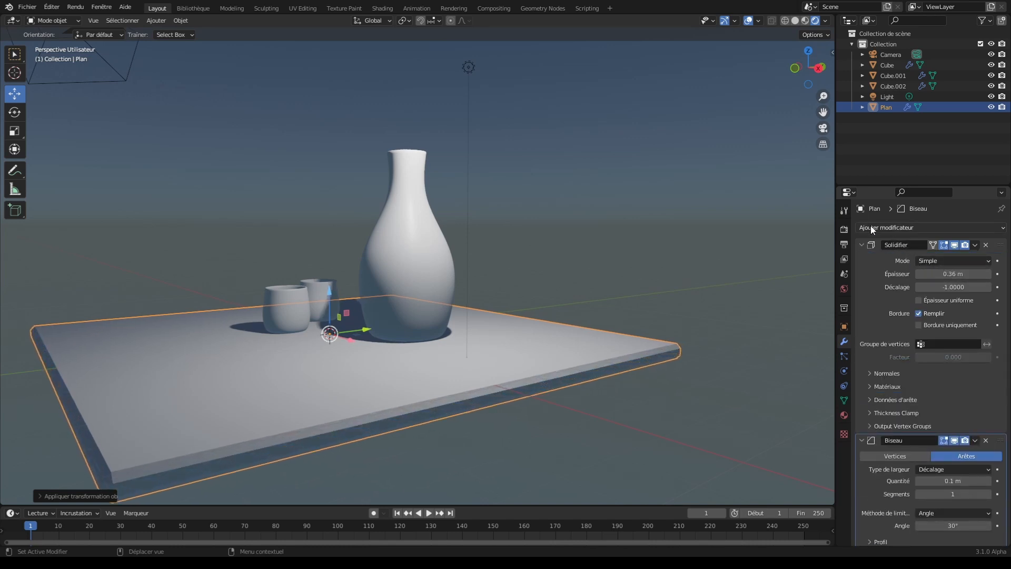
click(862, 245)
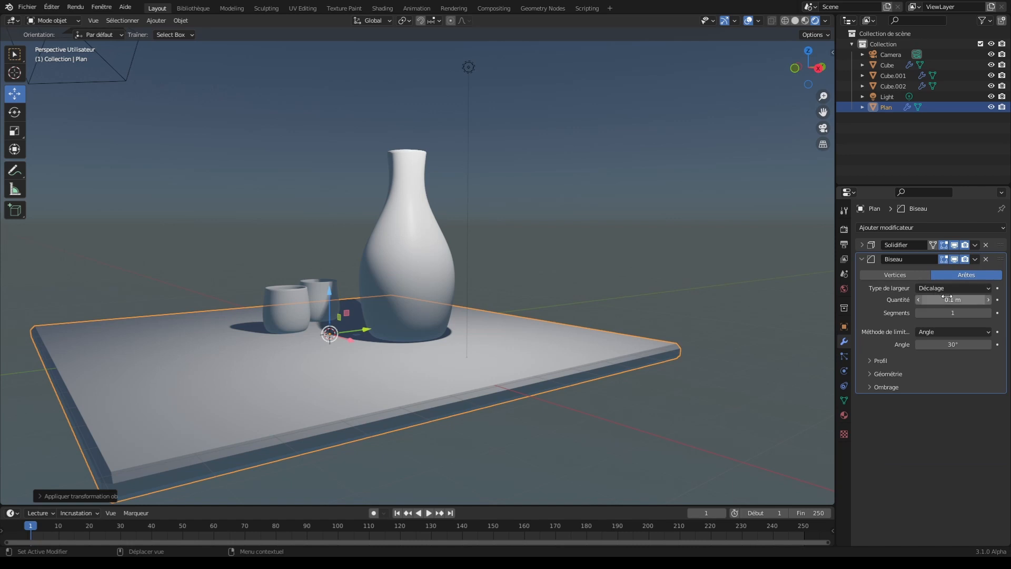
Set the ground slab's Bevel modifier to an amount of 0.05 m with 3 segments, and deselect the slab.
click(947, 298)
click(969, 298)
text(/2)
key(Return)
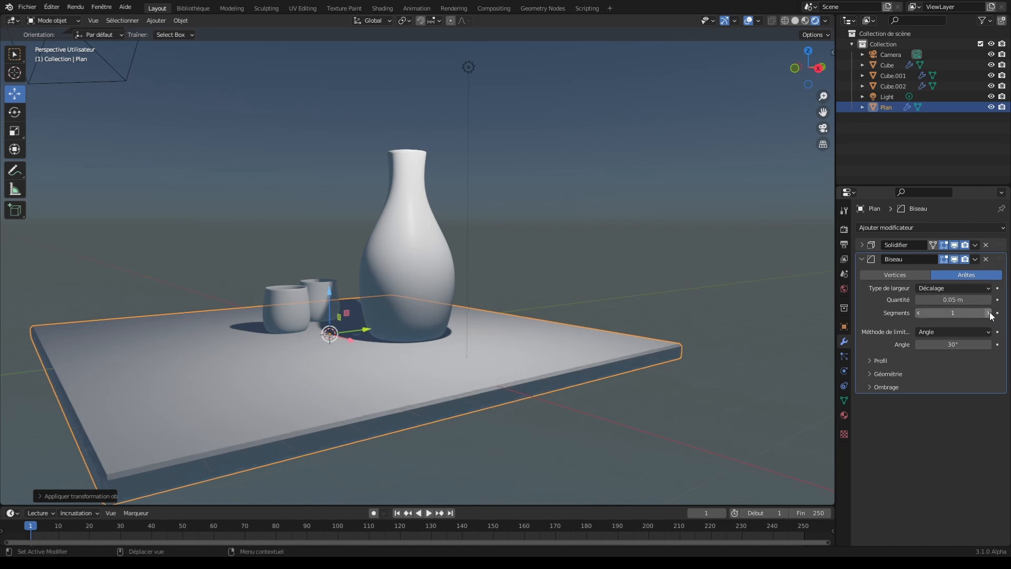
click(989, 313)
click(989, 313)
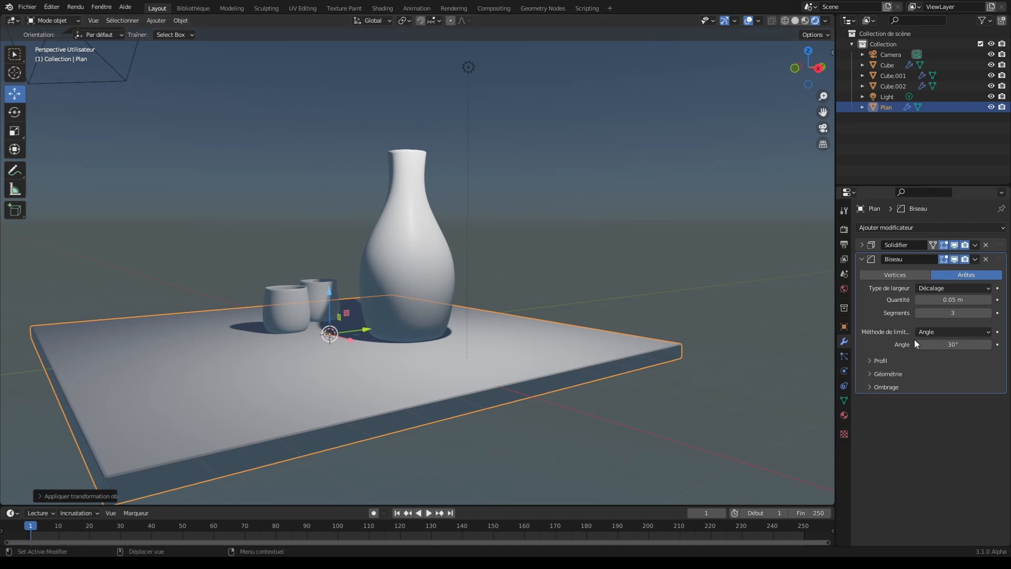
right_click(653, 360)
click(640, 362)
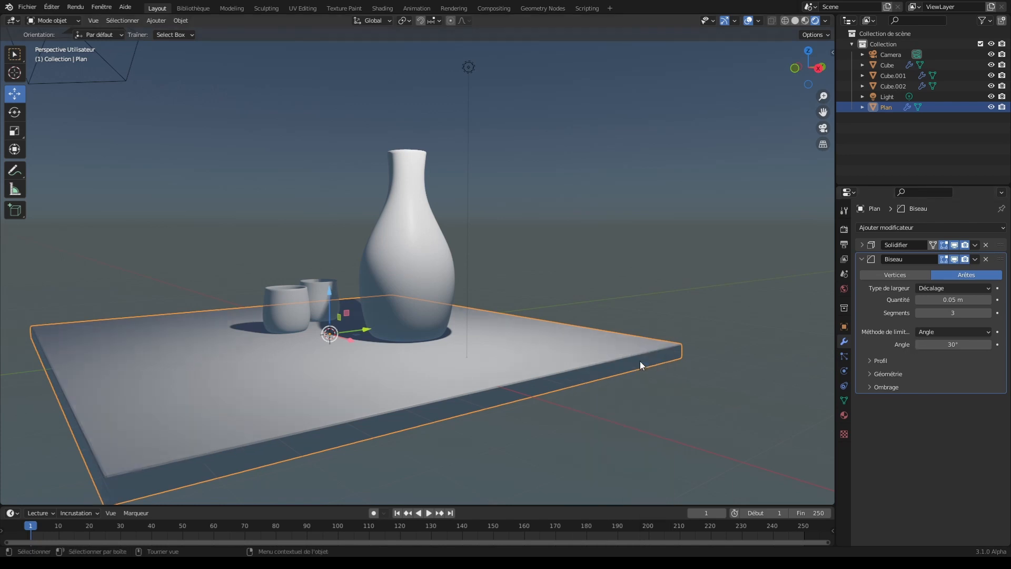
click(748, 162)
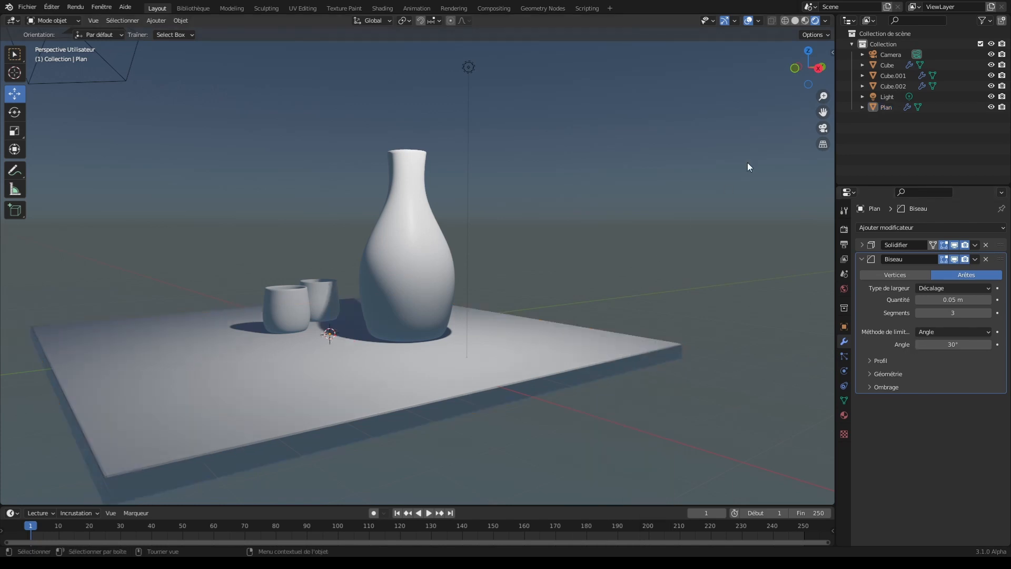
Frame the carafe in the viewport and examine it and the two cups from several angles.
click(404, 256)
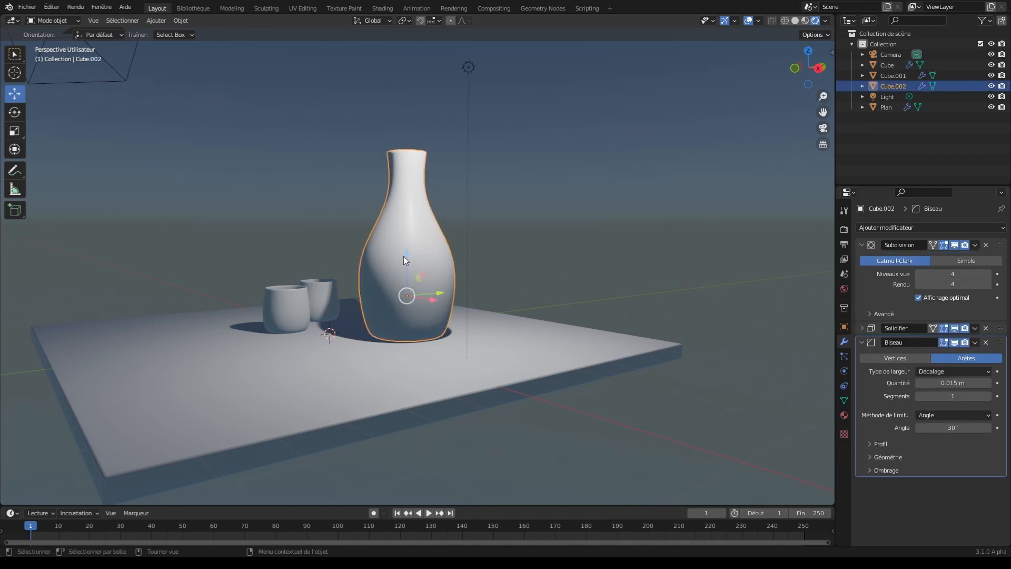
shift+drag(242, 201, 375, 271)
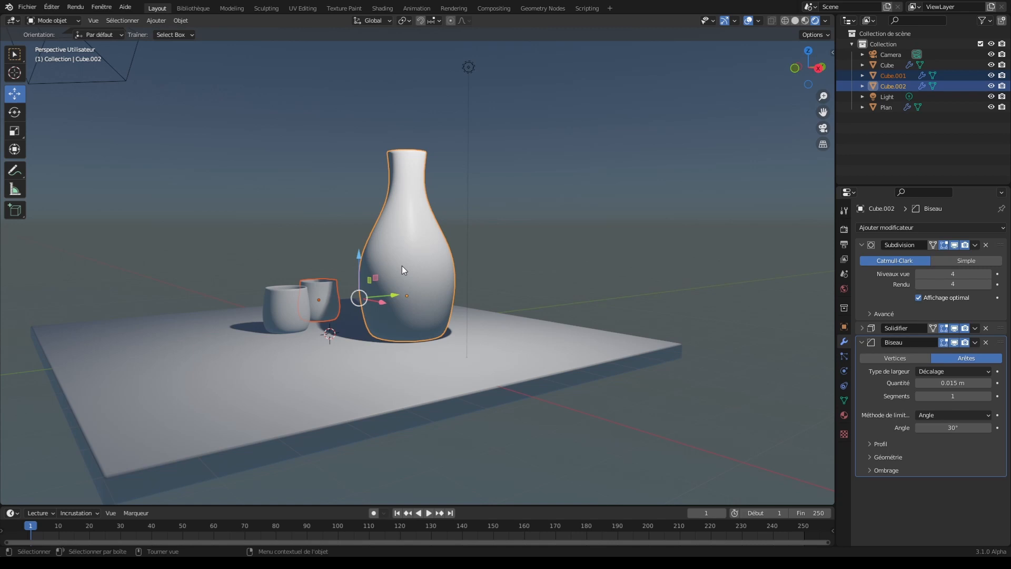
key(KP_Decimal)
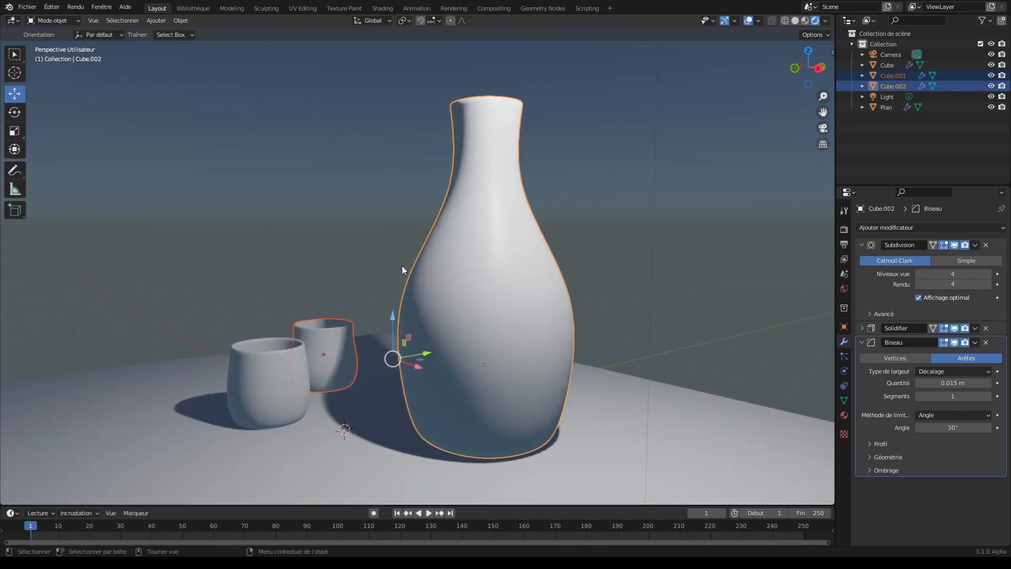
click(631, 245)
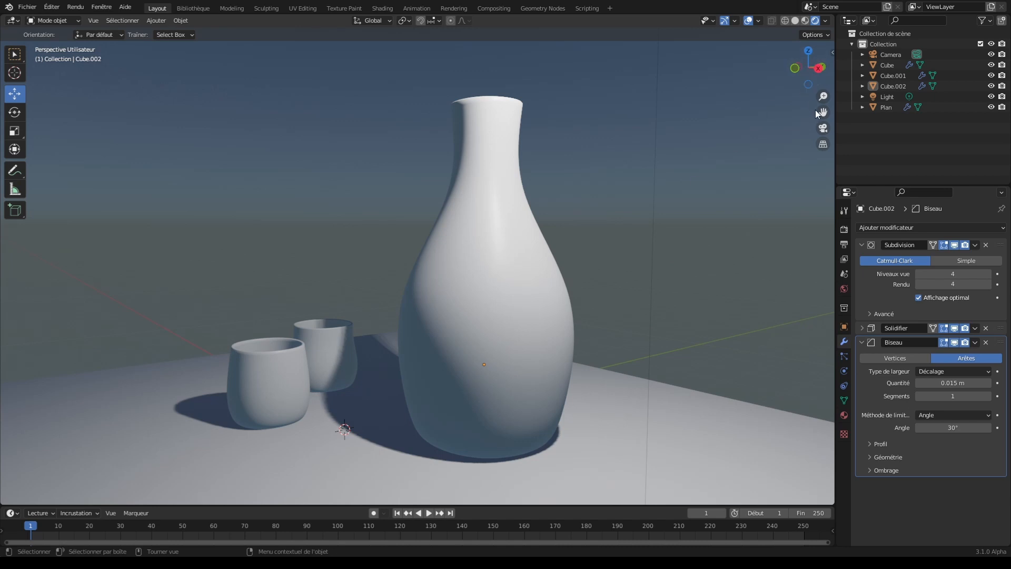
drag(823, 113, 389, 137)
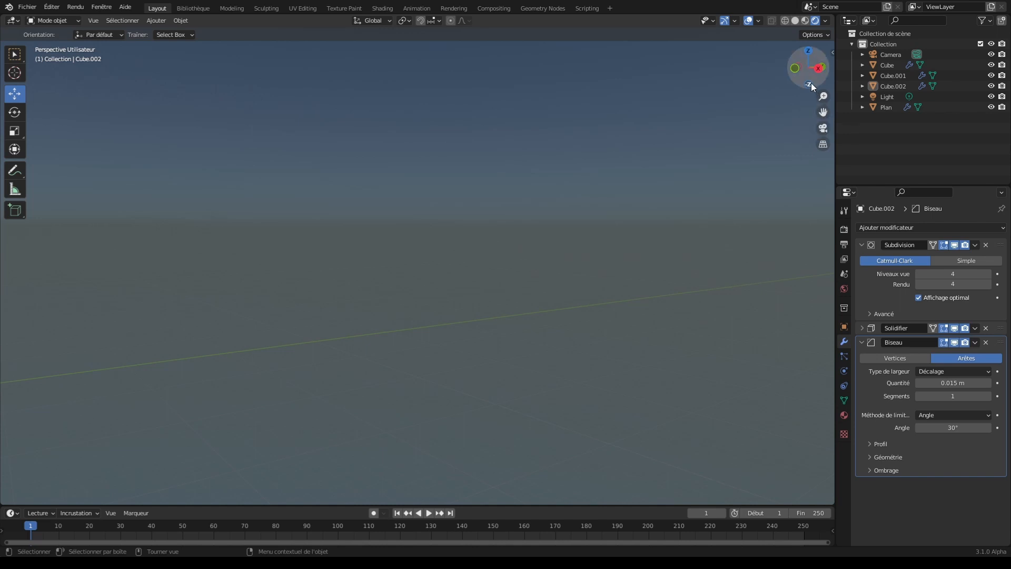
drag(808, 67, 794, 70)
click(886, 84)
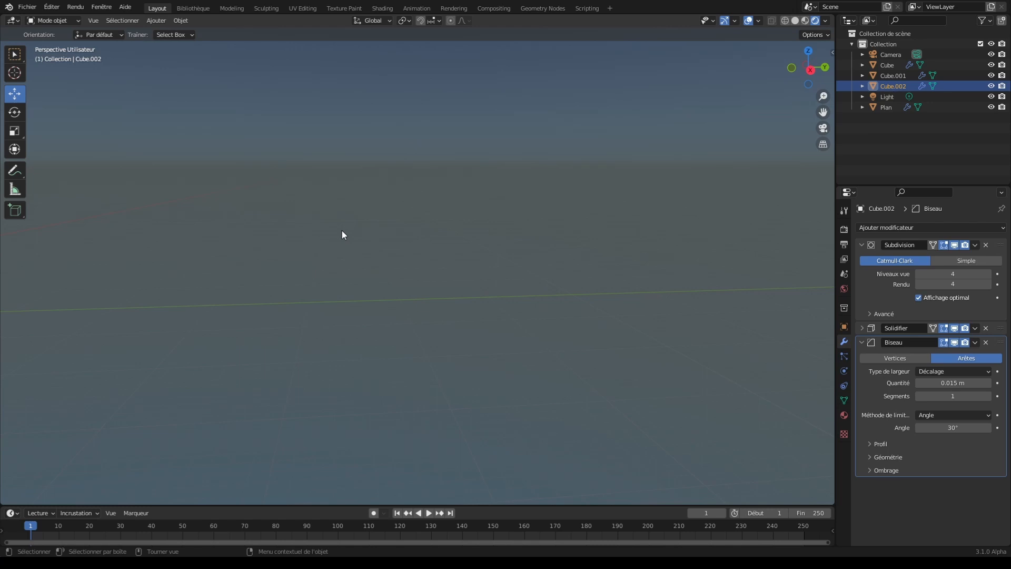
key(KP_Decimal)
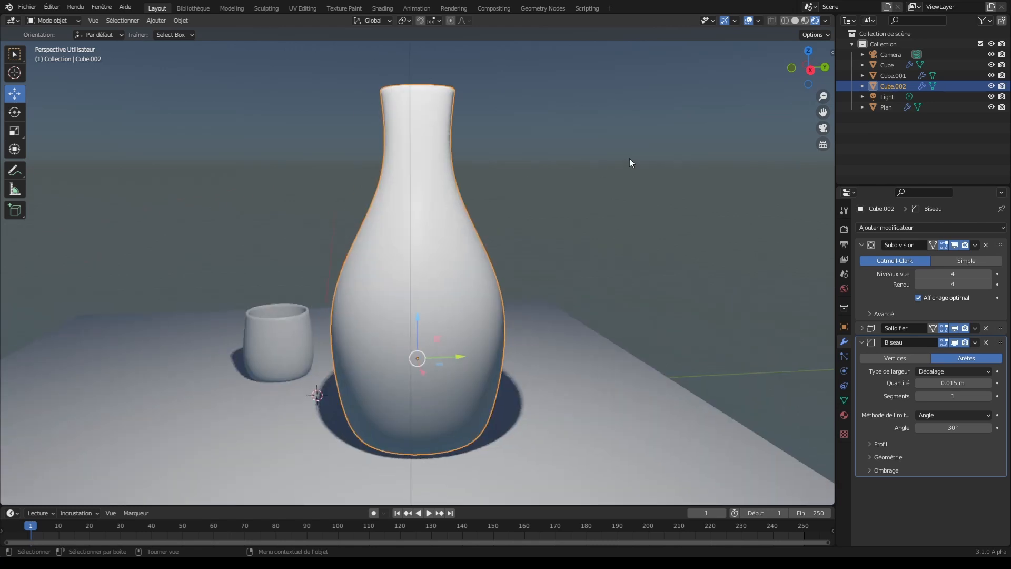
drag(809, 69, 764, 59)
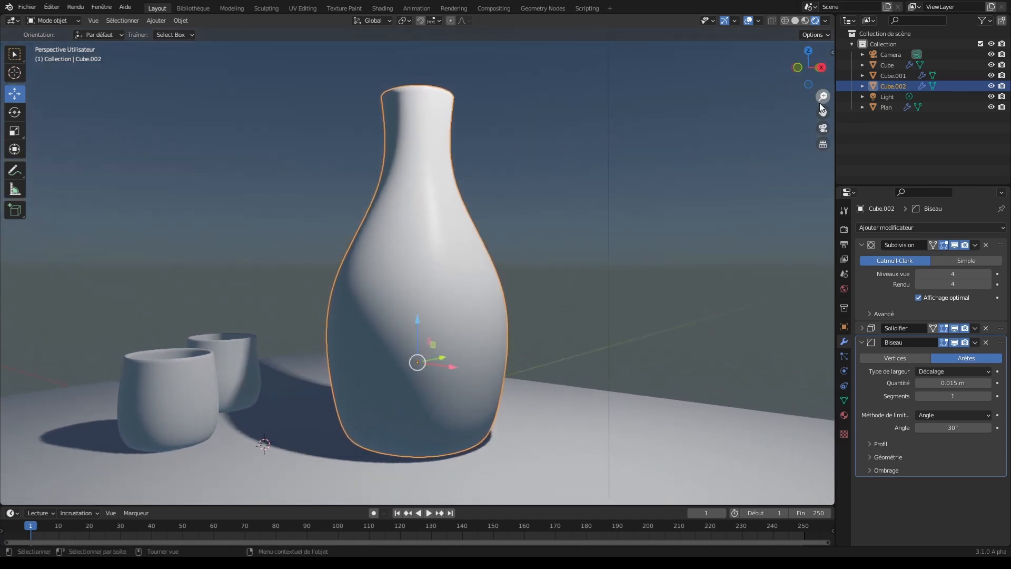
mouse_move(819, 104)
mouse_down()
mouse_move(818, 87)
mouse_move(824, 105)
mouse_up()
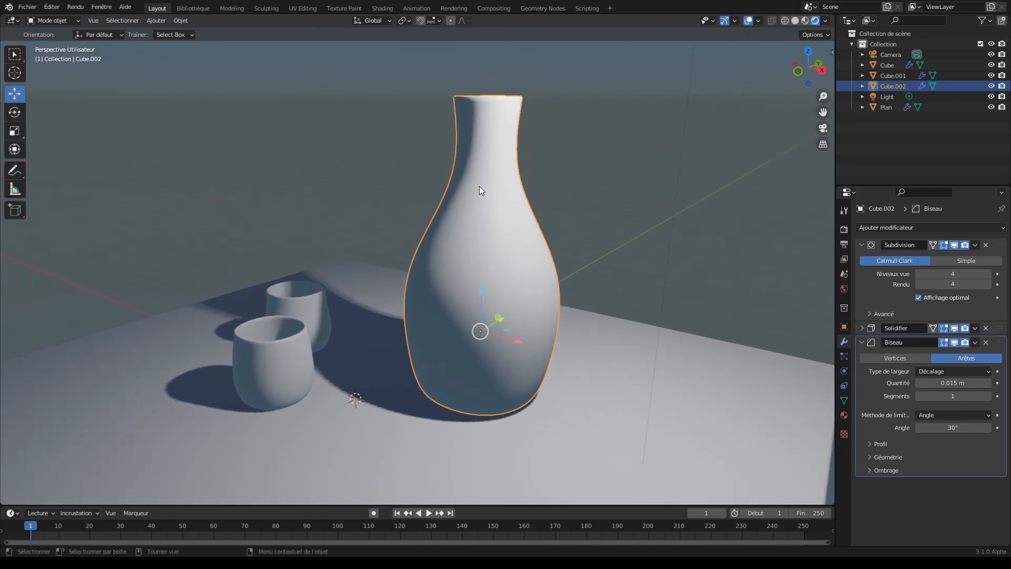
Replace the carafe's shared material with a new one that uses the Glass BSDF (BSDF verre) surface shader.
click(845, 415)
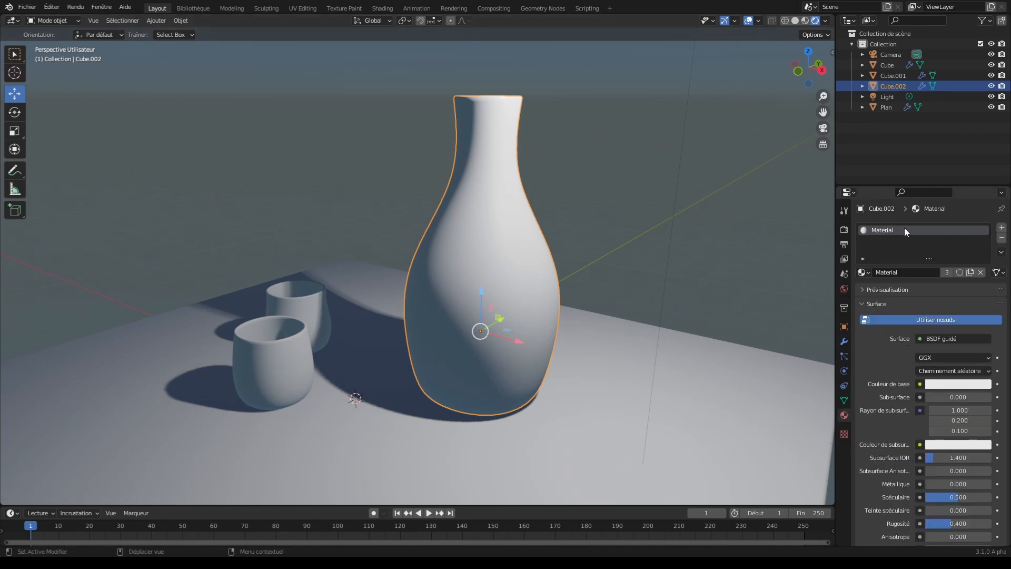
click(1002, 238)
click(935, 273)
click(922, 340)
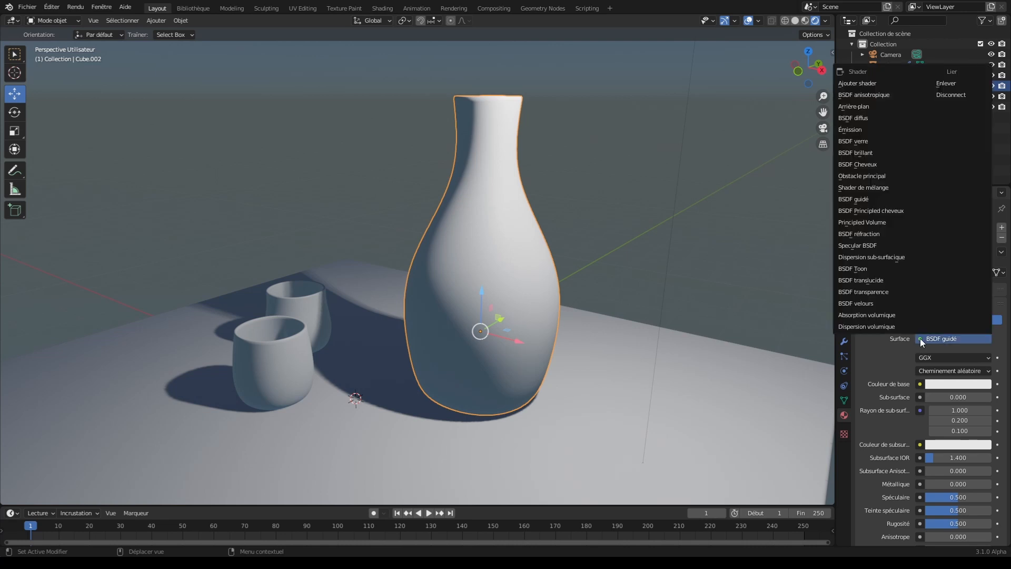
click(863, 140)
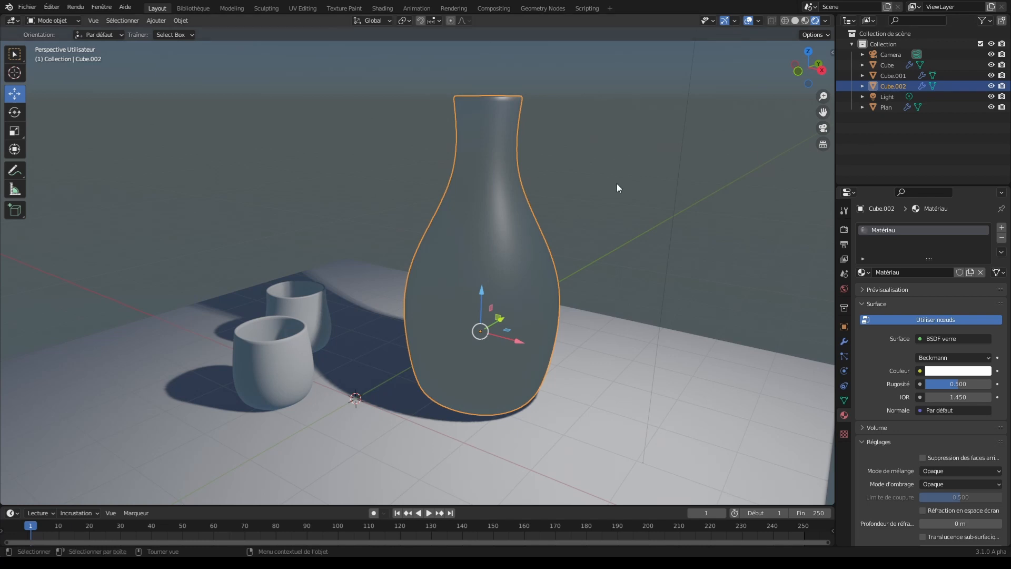
Rename the carafe's glass material as verre and deselect the carafe.
double_click(914, 272)
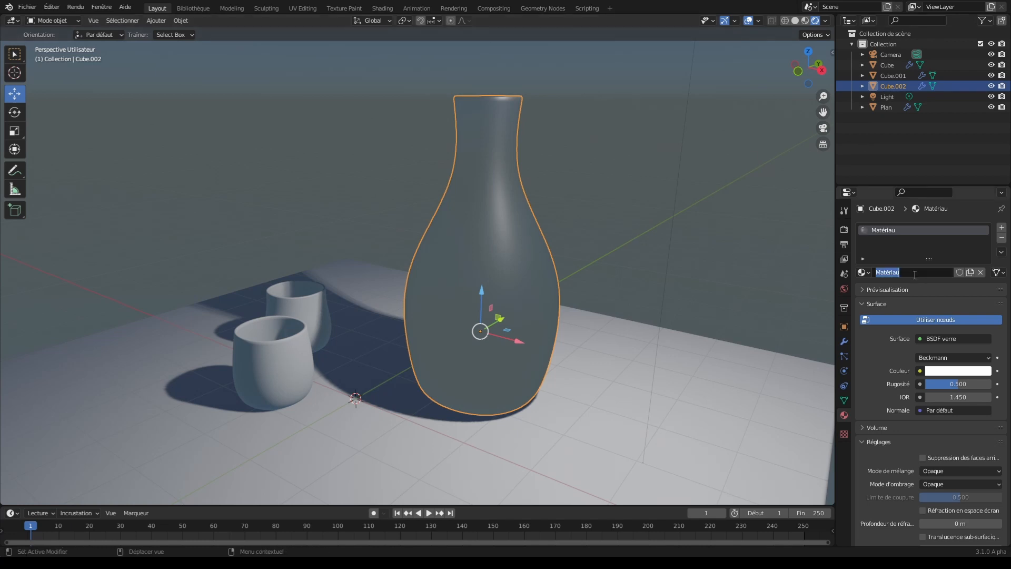
text(verre)
key(Return)
click(768, 259)
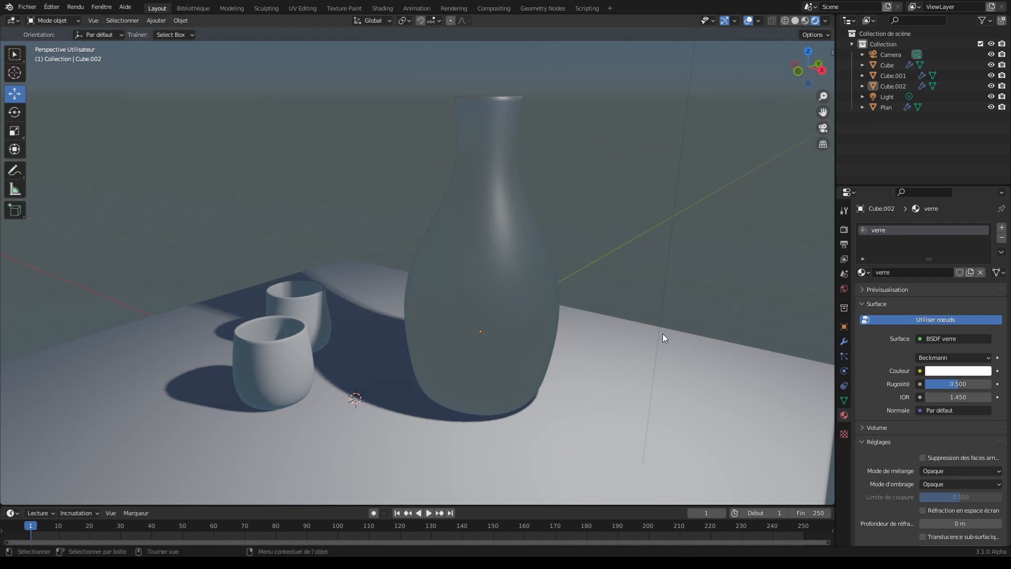
Assign the existing verre material to both small cups.
click(295, 311)
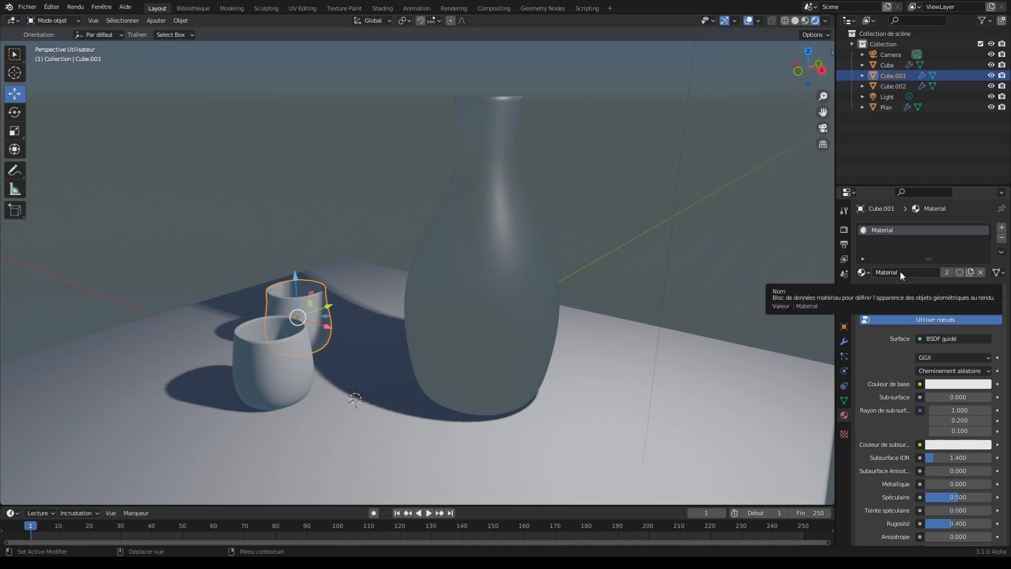
click(865, 273)
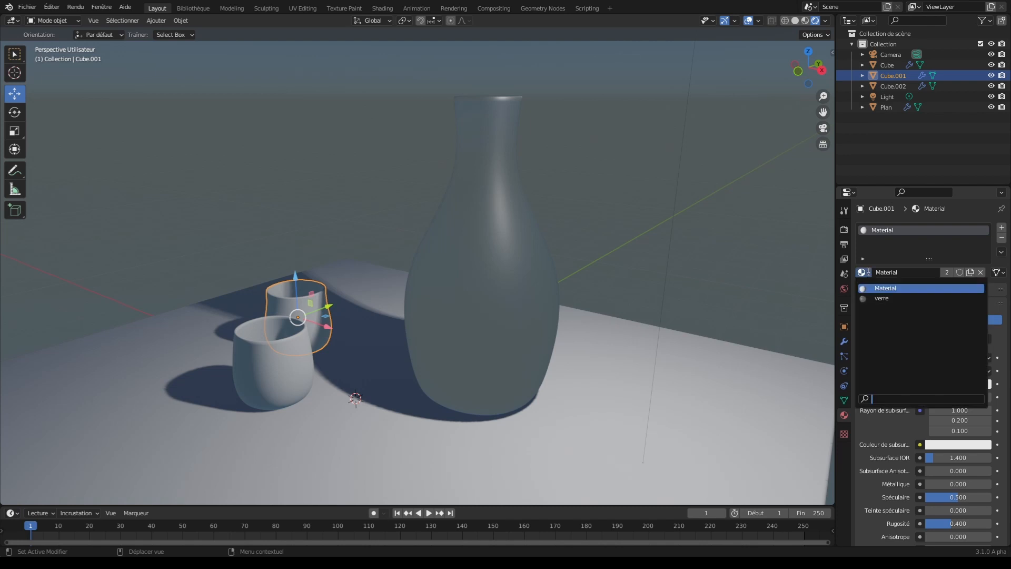
click(878, 299)
click(283, 367)
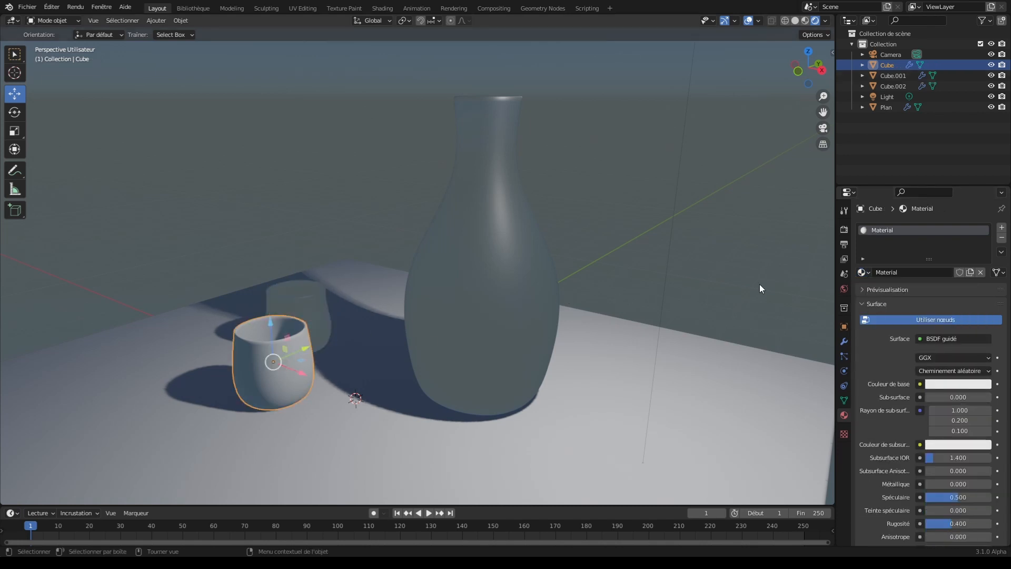
click(864, 272)
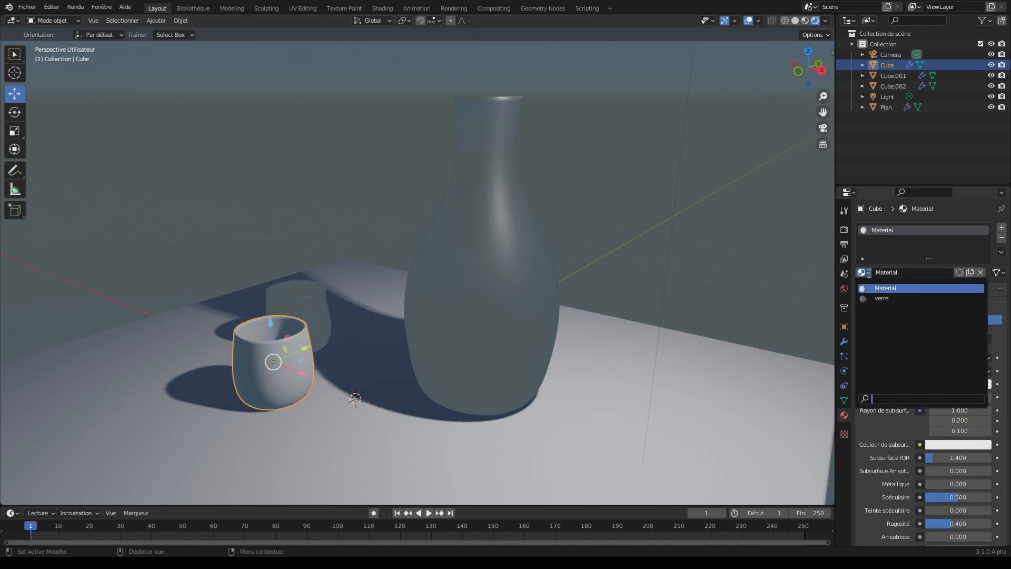
click(878, 299)
click(628, 217)
Enable Screen Space Reflections with Refraction (Réfraction) and Ambient Occlusion (Occlusion ambiante) in the Eevee render settings.
click(468, 322)
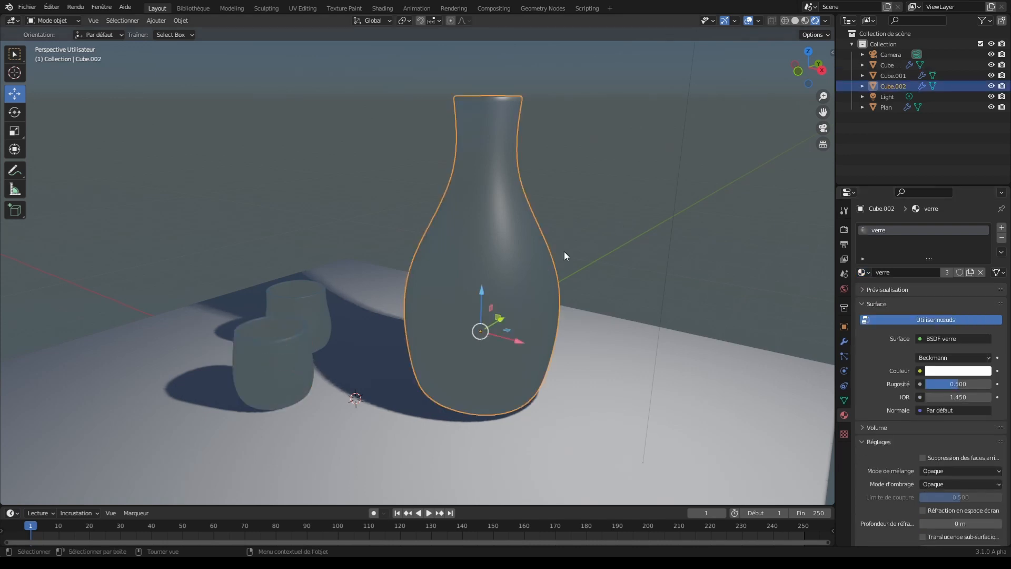
drag(820, 79, 688, 66)
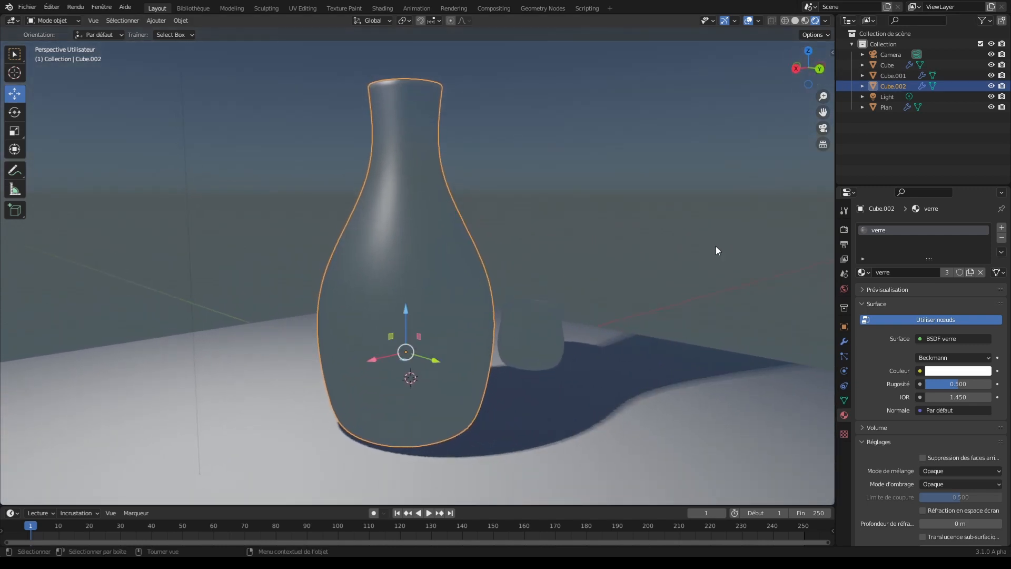
click(845, 230)
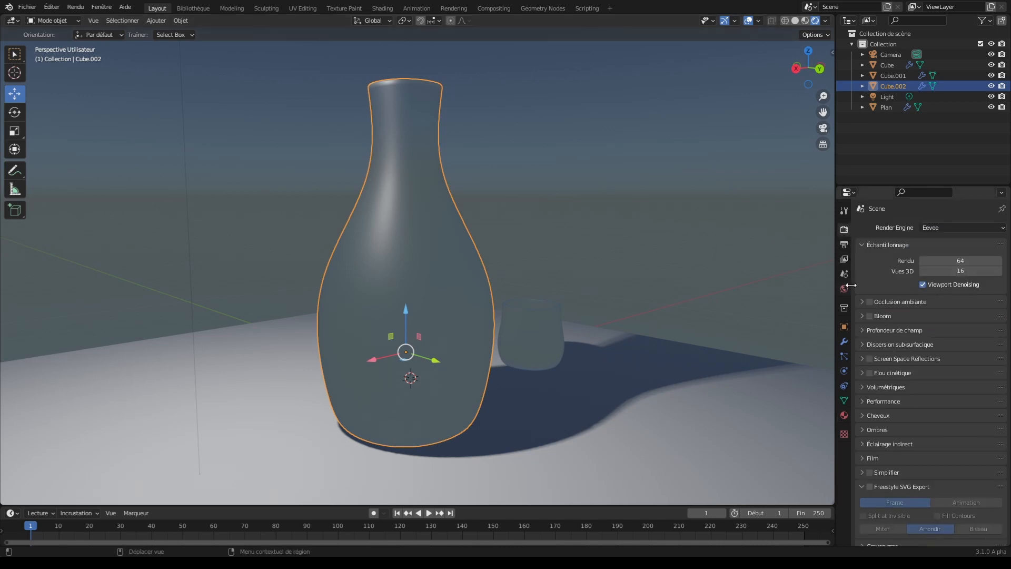
click(869, 359)
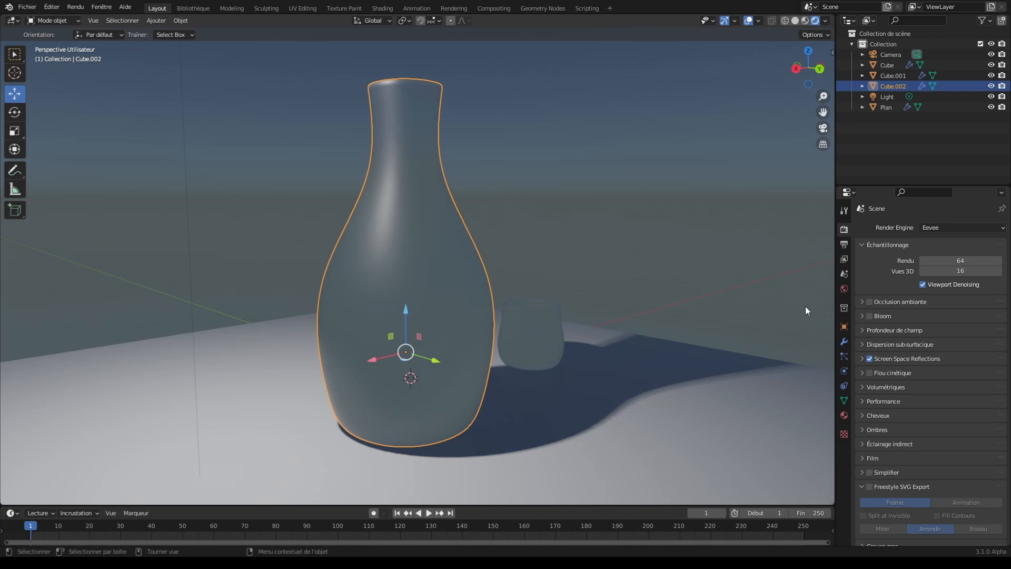
click(862, 359)
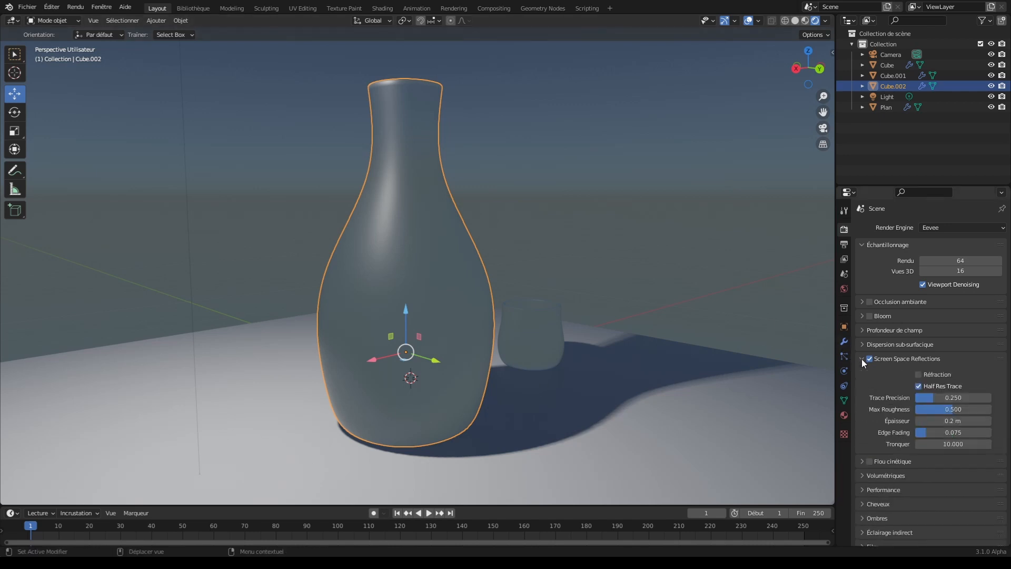
click(921, 375)
click(870, 302)
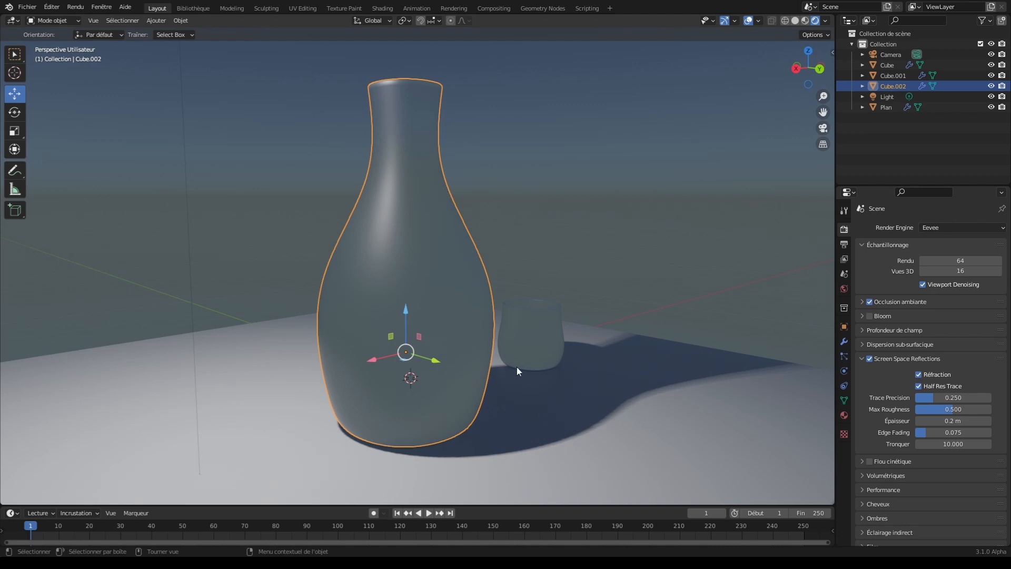
Switch to the Shading workspace and display its 3D viewport in rendered shading with the carafe's verre nodes open.
drag(809, 71, 786, 77)
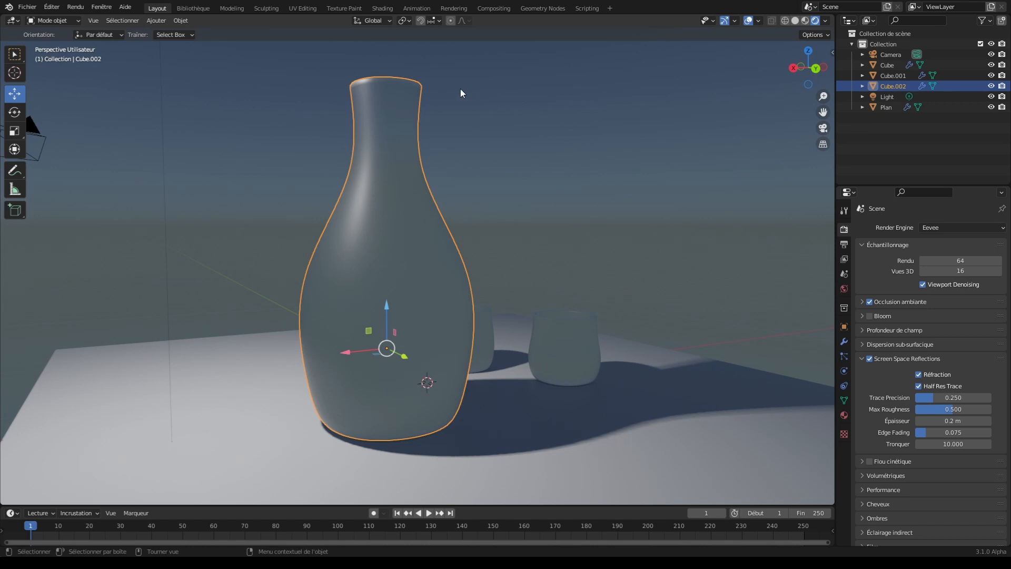
click(383, 8)
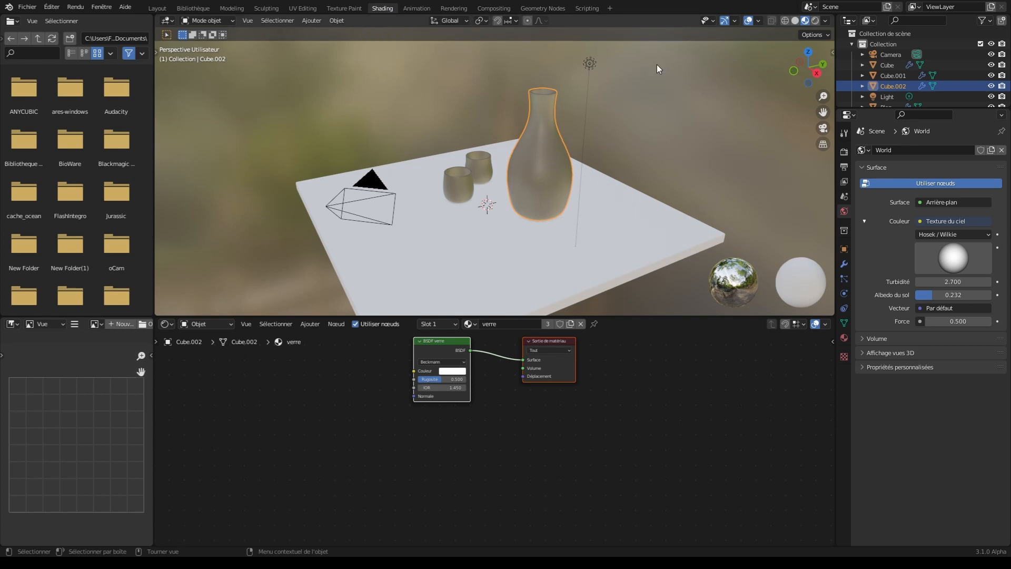
click(817, 20)
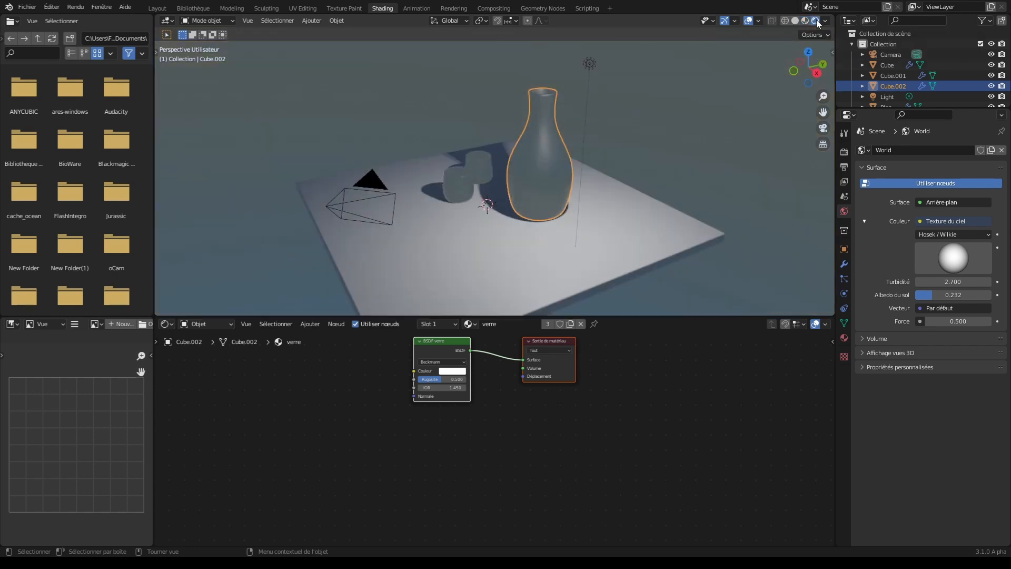
Move the BSDF verre and material output nodes down and to the left, scale them slightly closer together, and deselect them.
mouse_move(818, 81)
mouse_down()
mouse_move(895, 66)
mouse_move(968, 76)
mouse_move(1006, 61)
mouse_move(779, 94)
mouse_move(704, 74)
mouse_move(823, 87)
mouse_move(823, 61)
mouse_move(823, 95)
mouse_up()
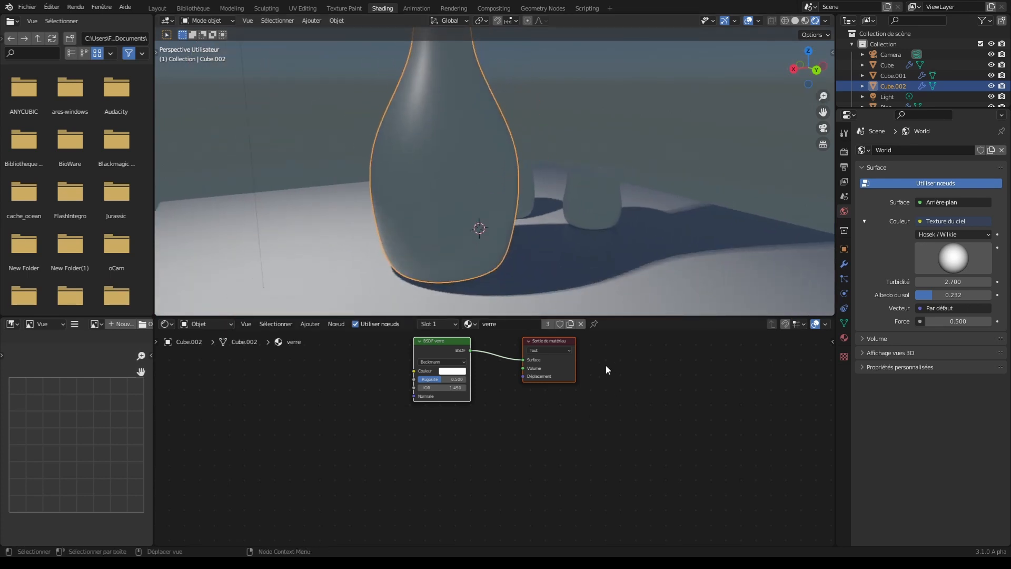
key(g)
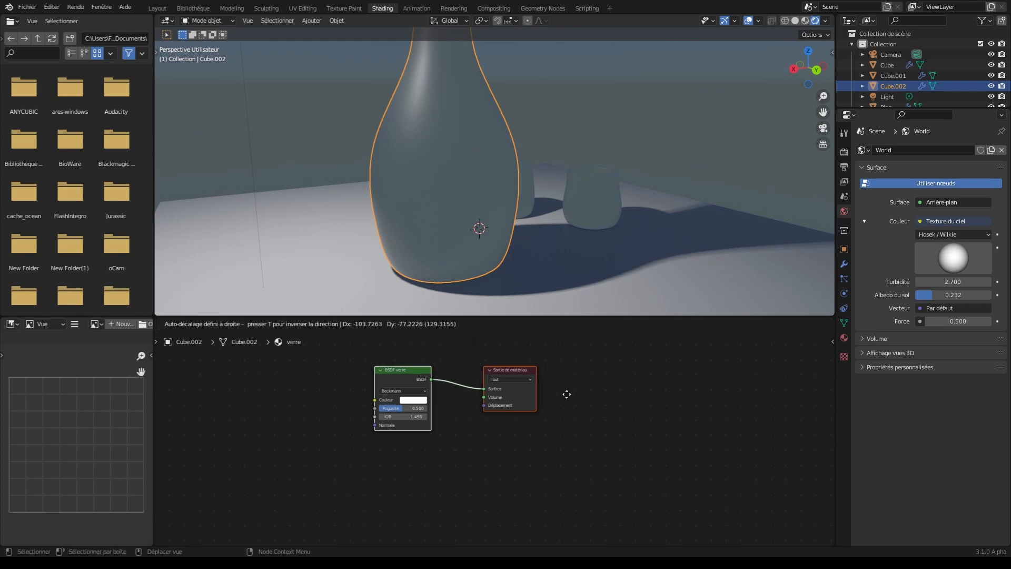
click(530, 430)
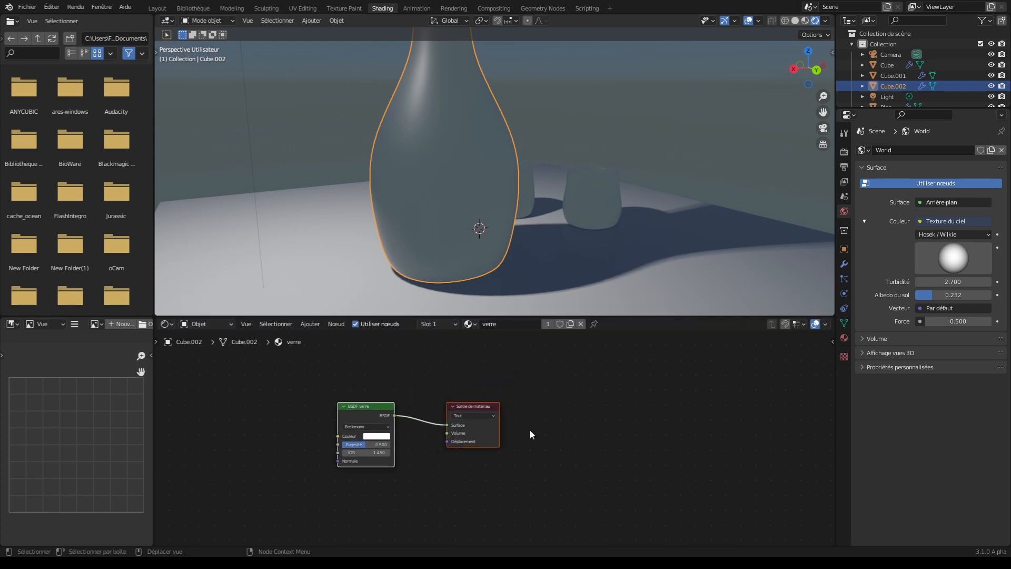
key(s)
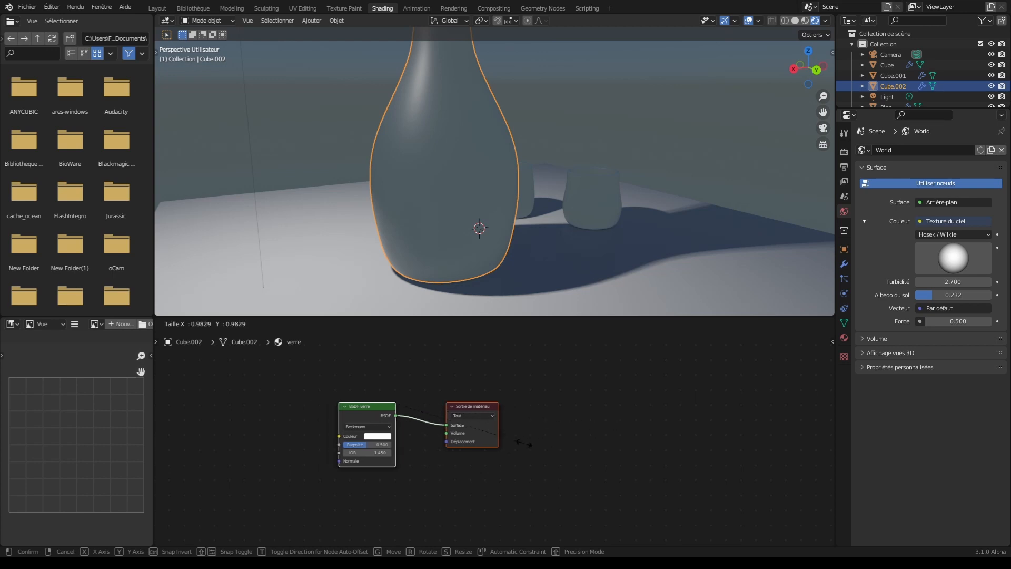
click(505, 443)
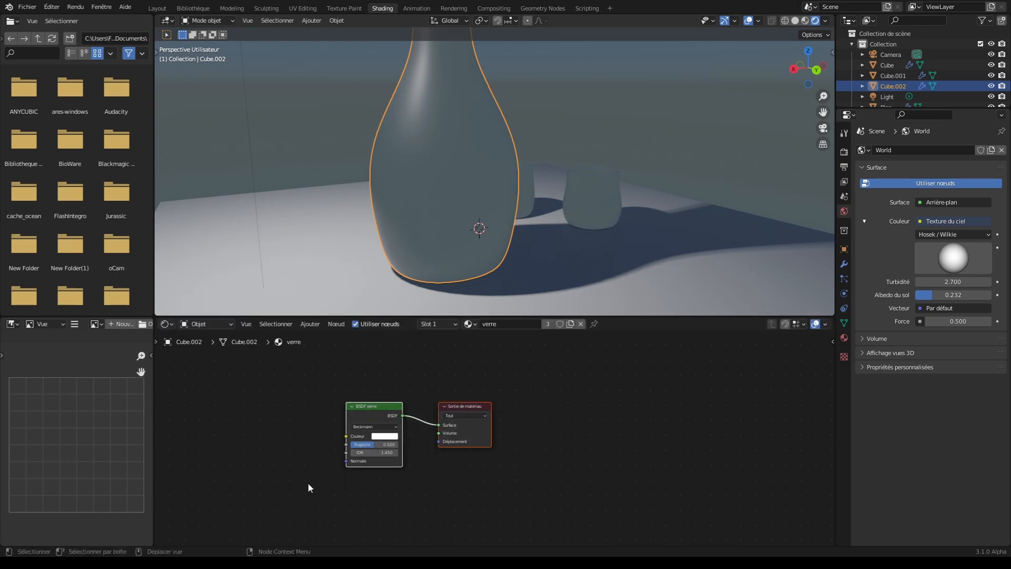
scroll(500, 482, up, 3)
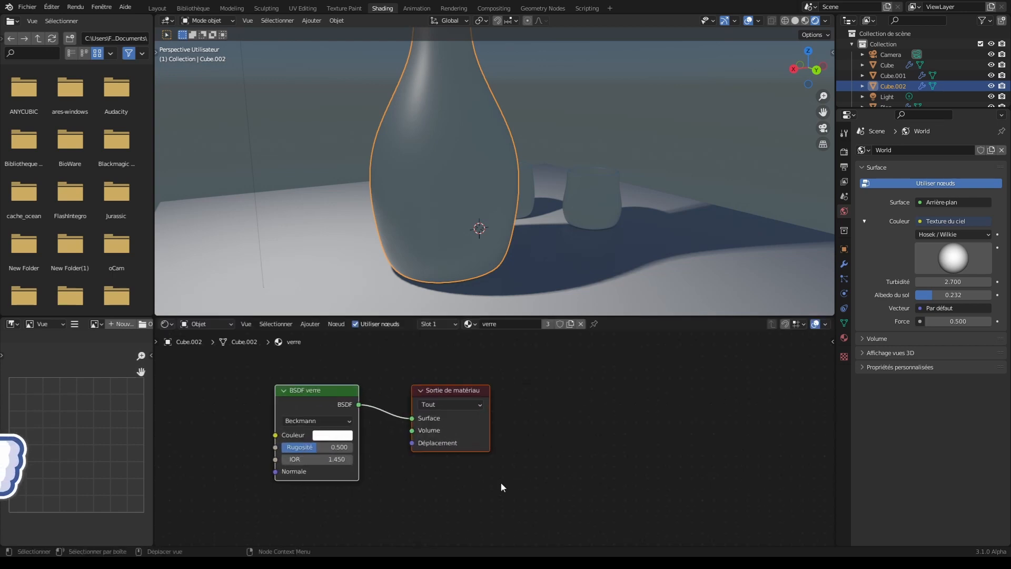
click(557, 495)
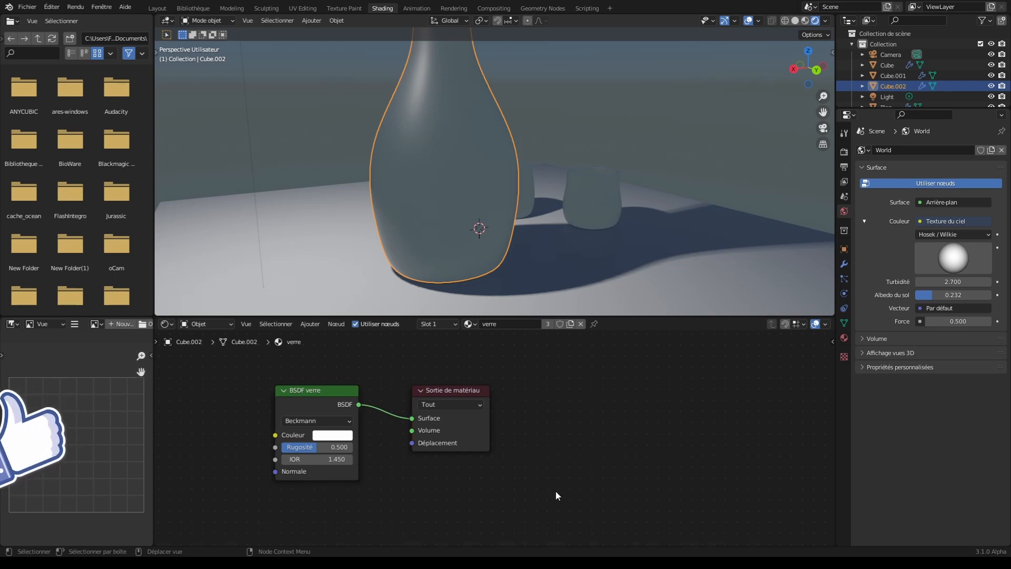
Display the verre material's options beside its nodes, widen them to read the labels, and enable screen space refraction (Réfraction en espace écran).
key(n)
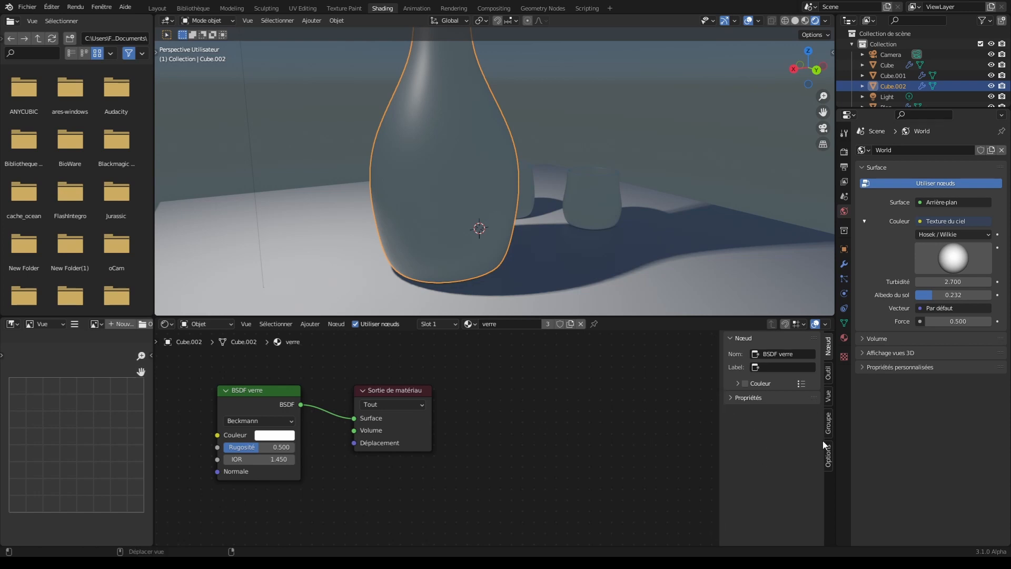
click(829, 455)
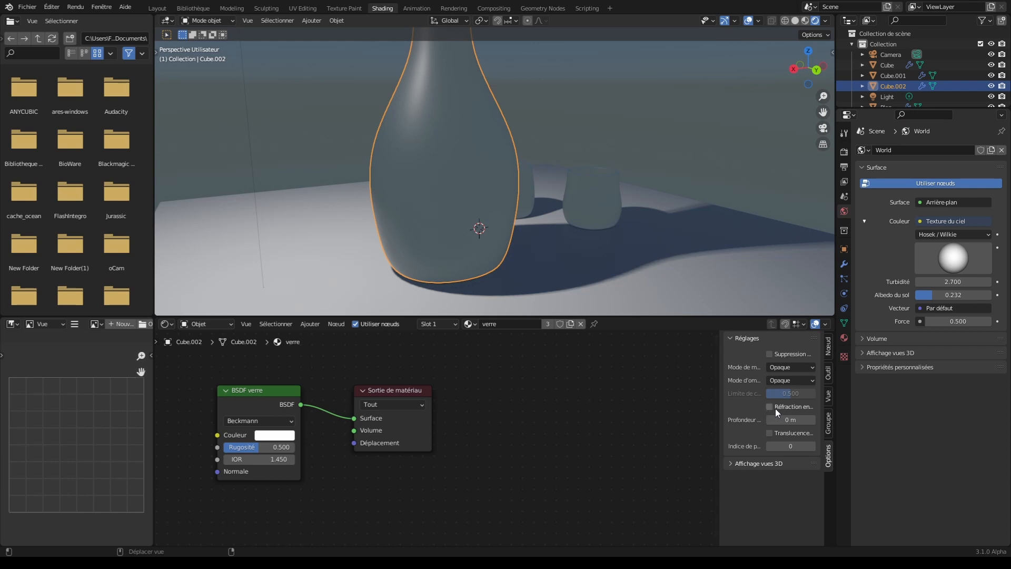
drag(720, 410, 677, 407)
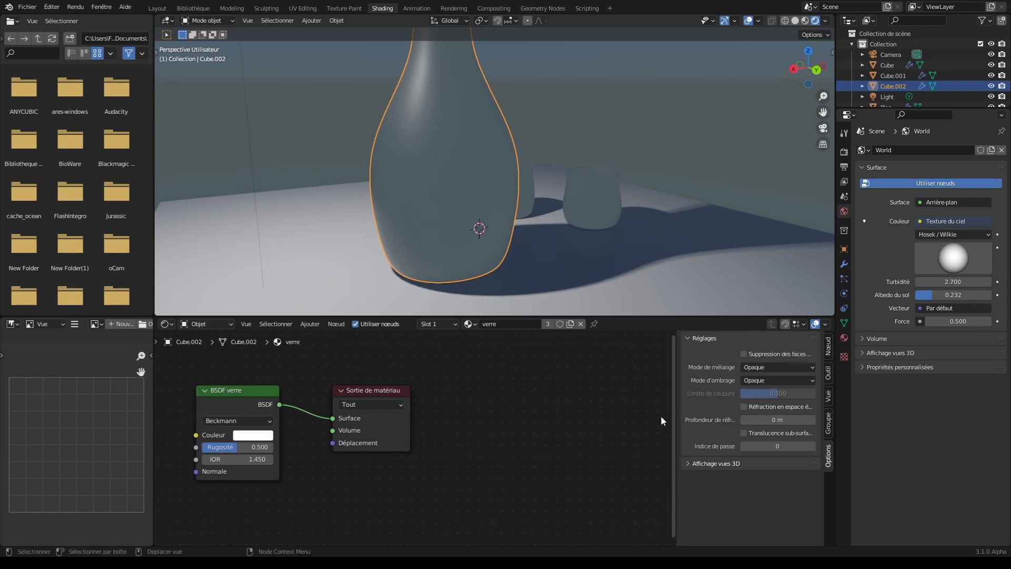
drag(678, 419, 655, 420)
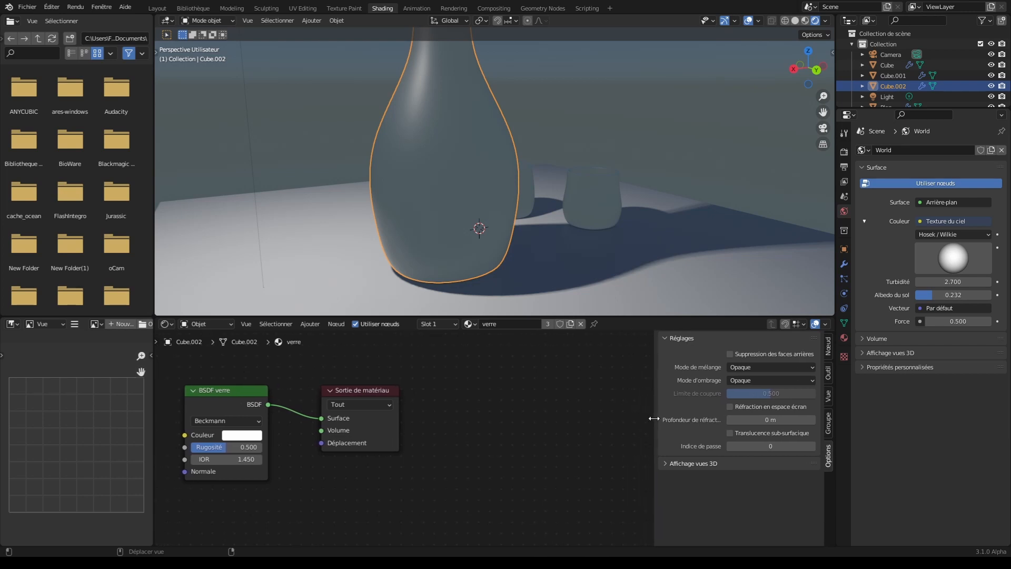
click(731, 407)
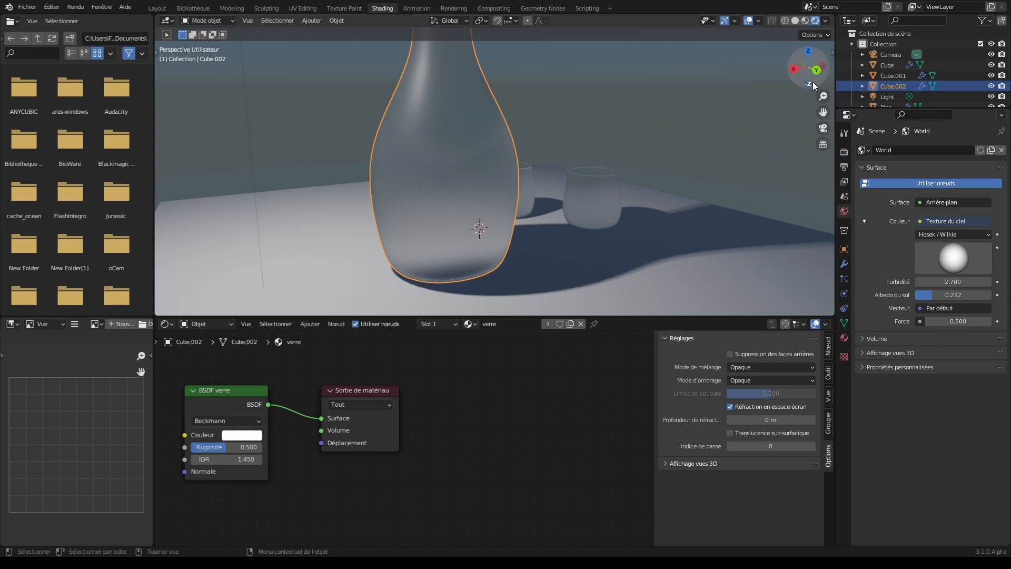
drag(813, 81, 813, 88)
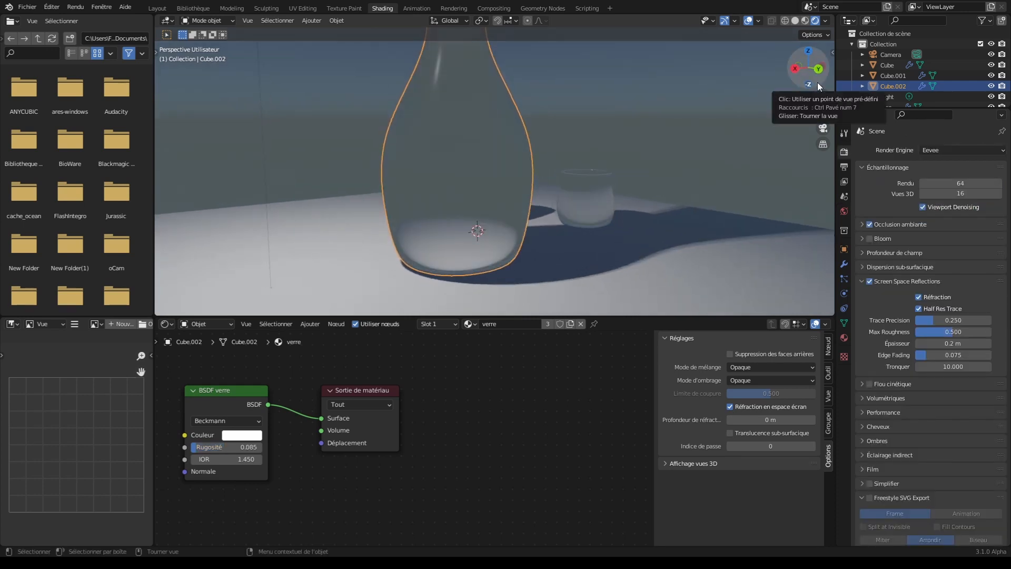
Give the small cup nearest the carafe its own copy of the verre material and colour it light orange.
drag(815, 88, 807, 78)
click(523, 208)
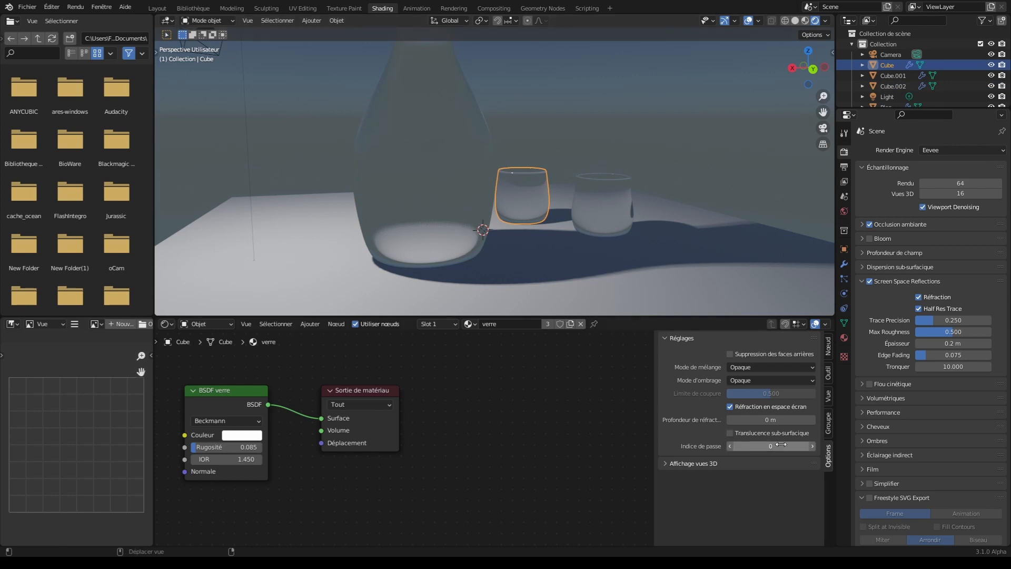
click(844, 338)
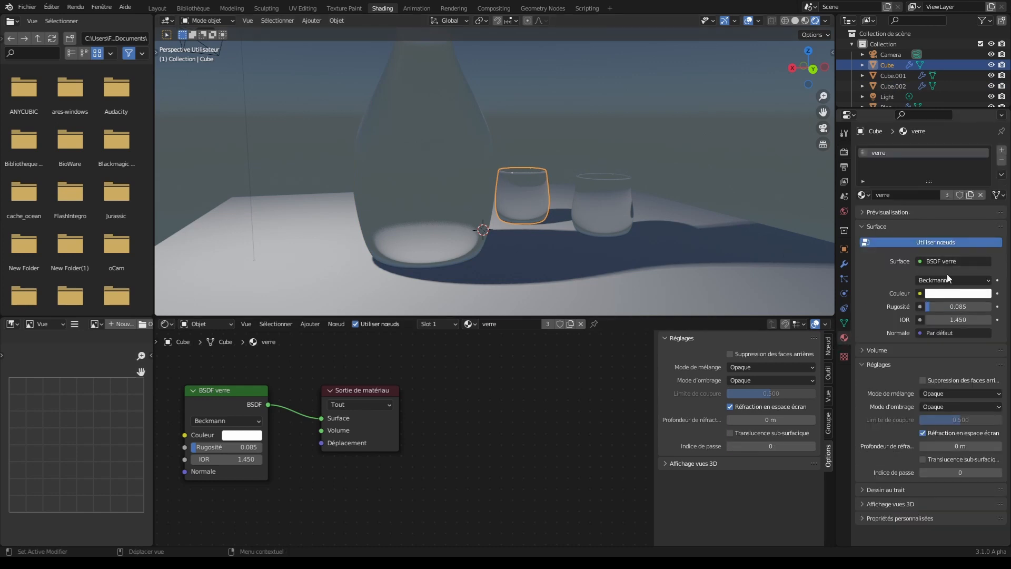
click(970, 195)
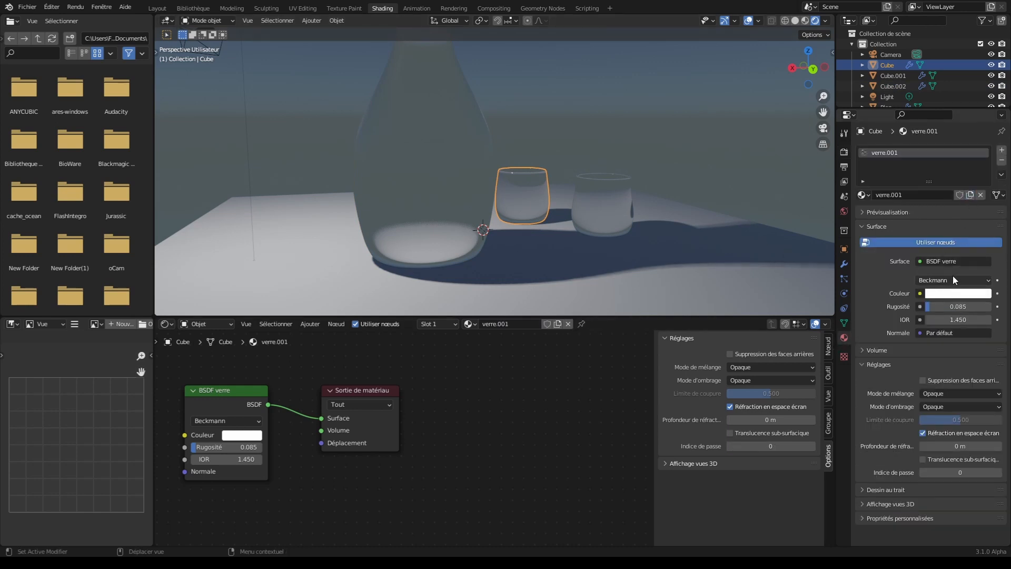
click(949, 296)
drag(945, 215, 928, 197)
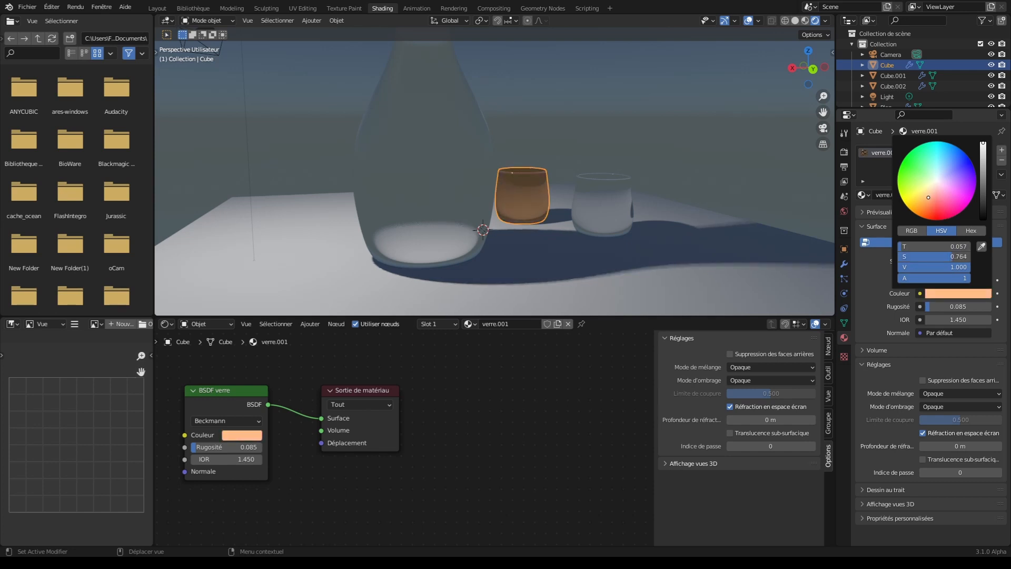
drag(928, 197, 931, 196)
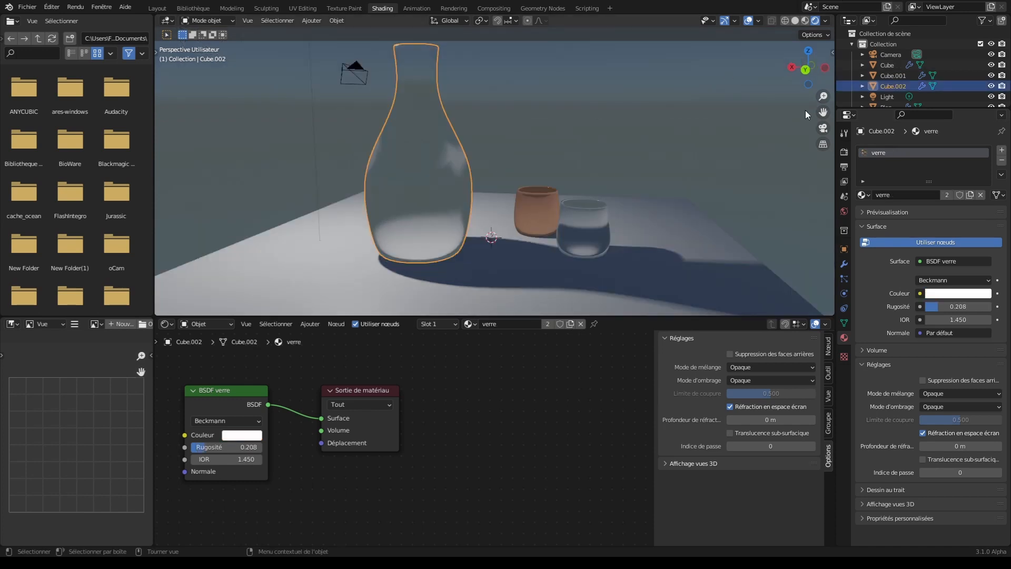
Add a cube to the scene, move it along X until it stands behind the carafe, and deselect it.
drag(818, 80, 759, 85)
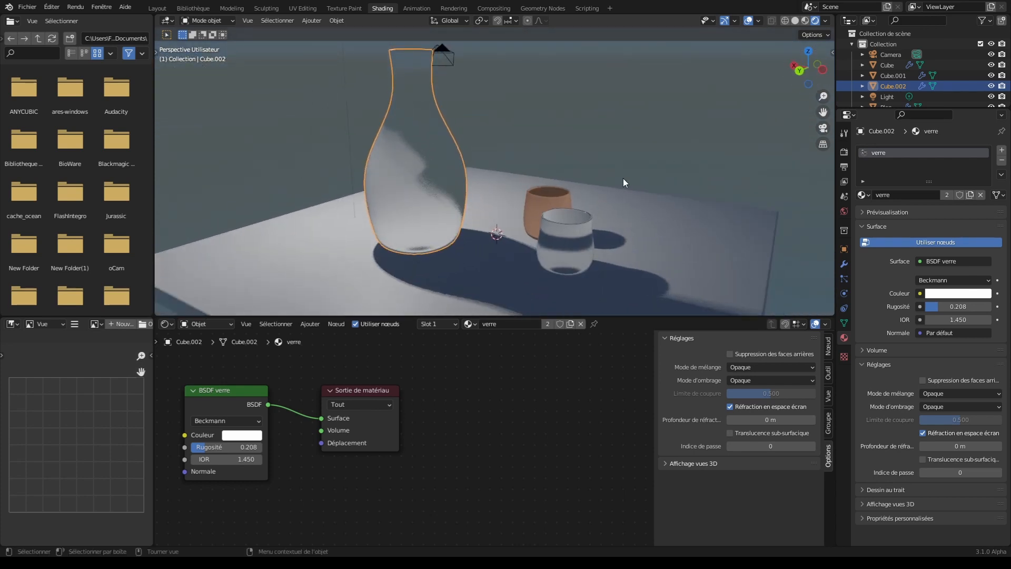
click(304, 110)
click(311, 21)
mouse_move(340, 33)
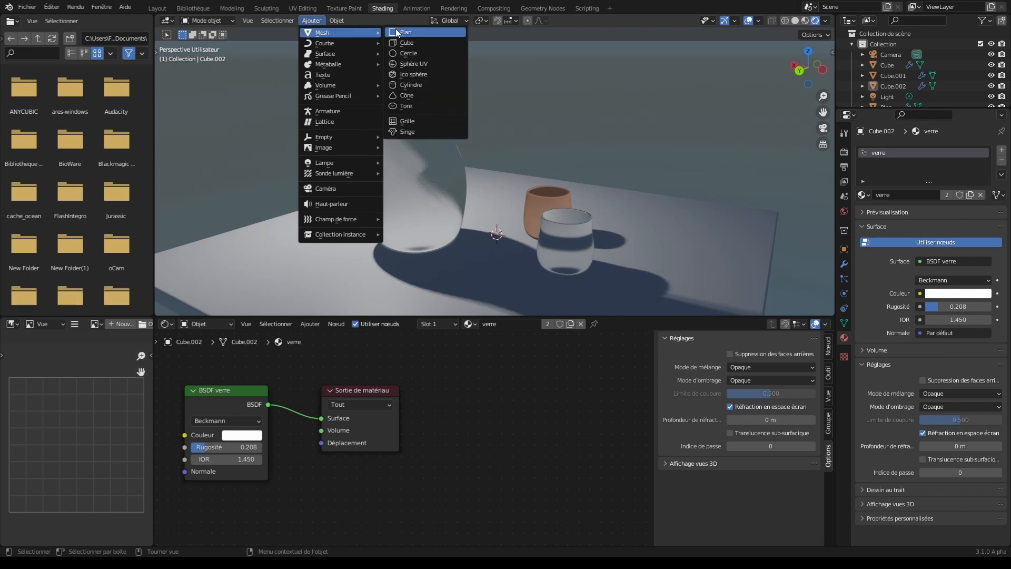
click(421, 43)
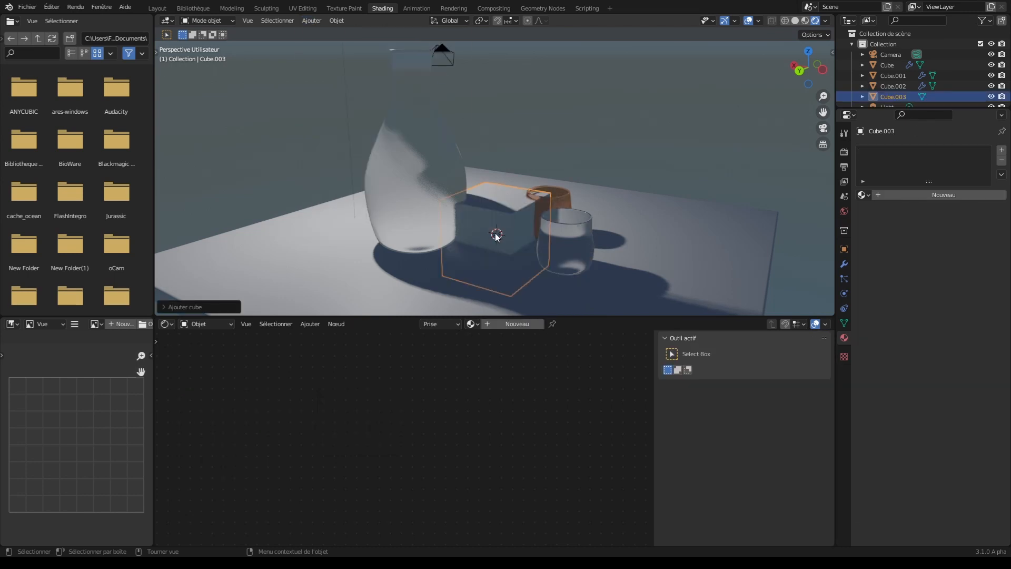
key(g)
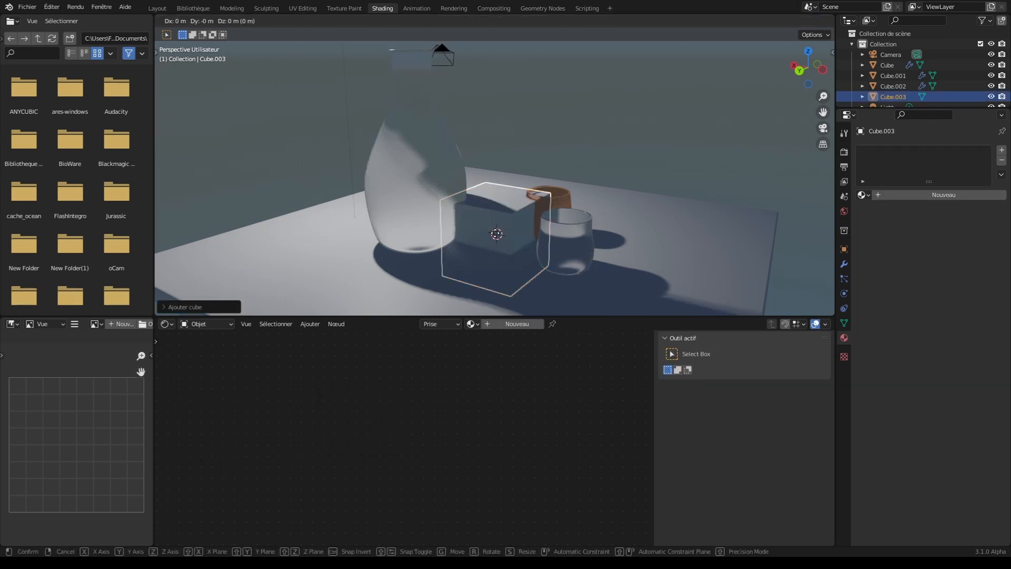
click(555, 200)
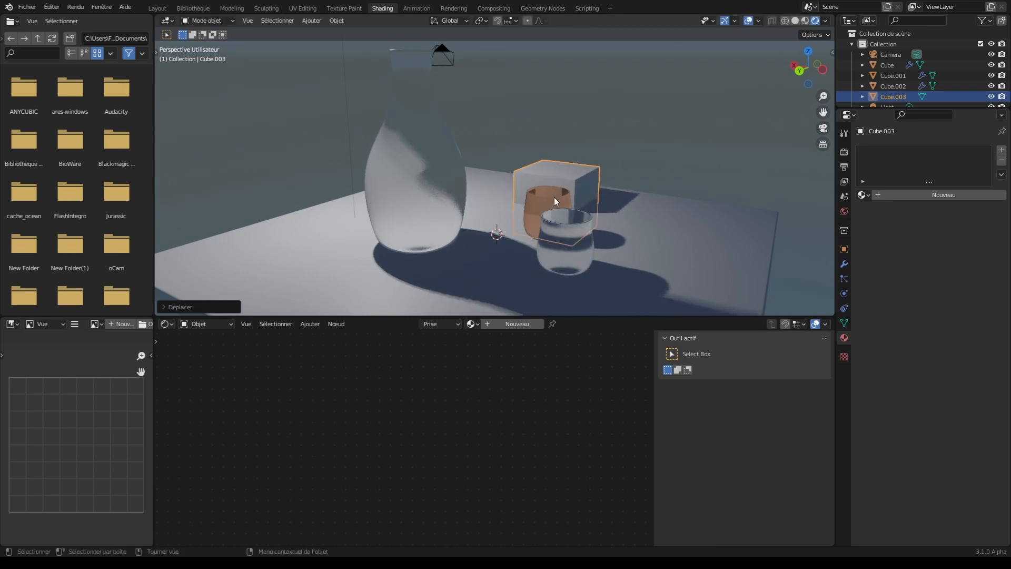
key(g)
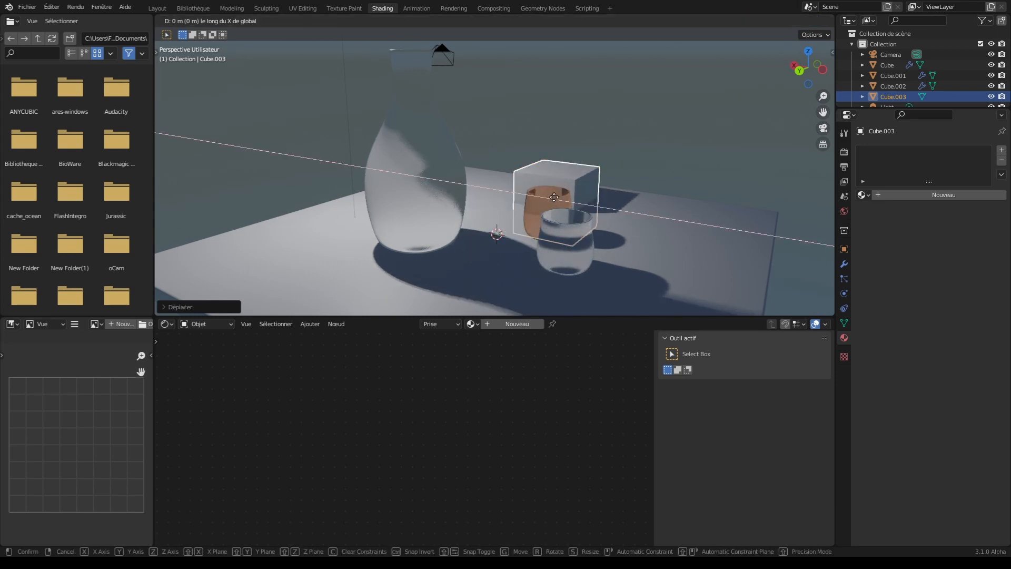
click(446, 180)
click(564, 137)
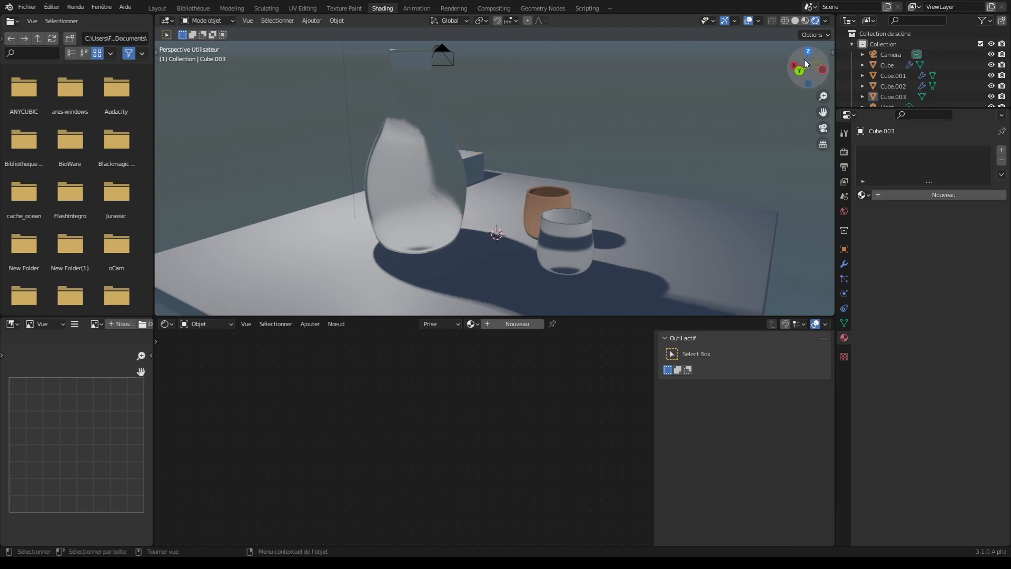
Select the carafe and set the roughness (Rugosité) of its verre material to 0.000.
drag(811, 79, 806, 74)
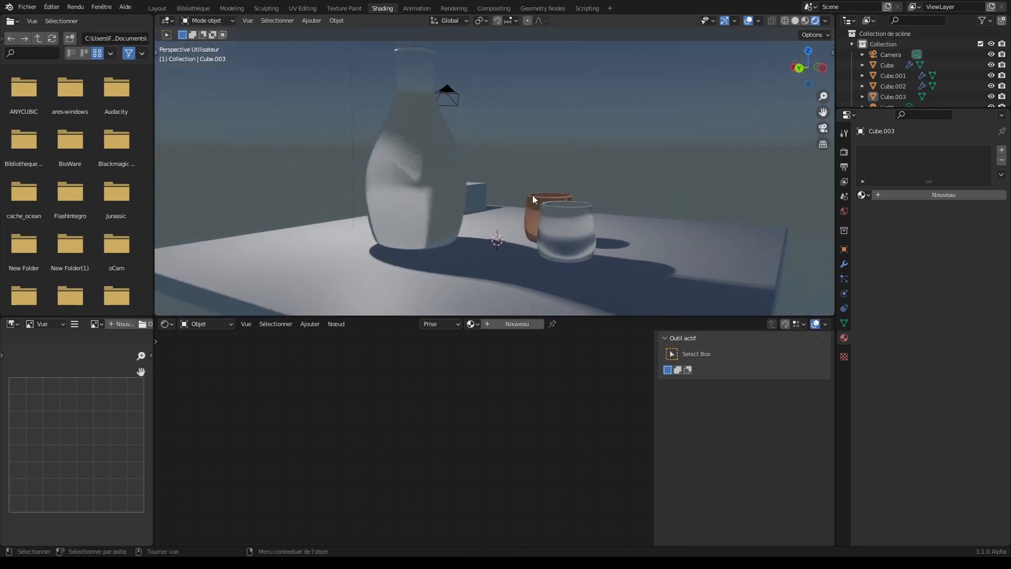
click(426, 208)
drag(229, 446, 205, 447)
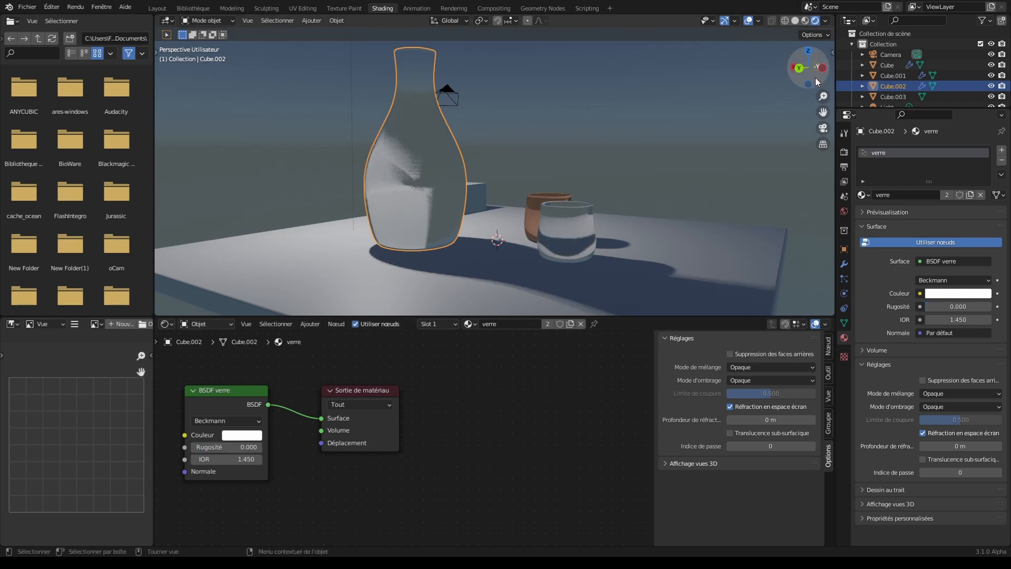
drag(816, 77, 809, 74)
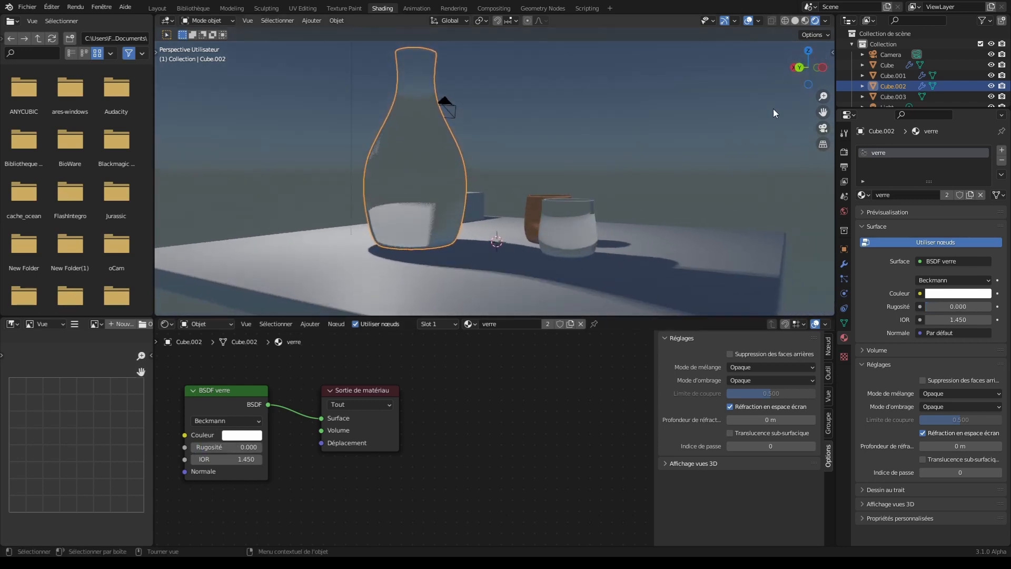
Try an IOR of 1.150 on the carafe's verre material, and settle on 0.950.
click(239, 460)
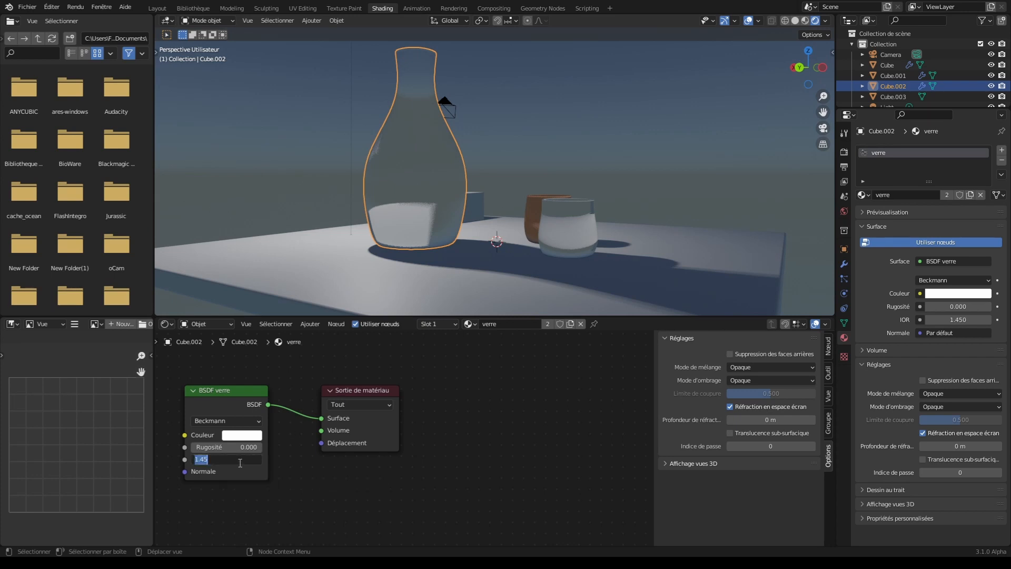
text(1.15)
key(Return)
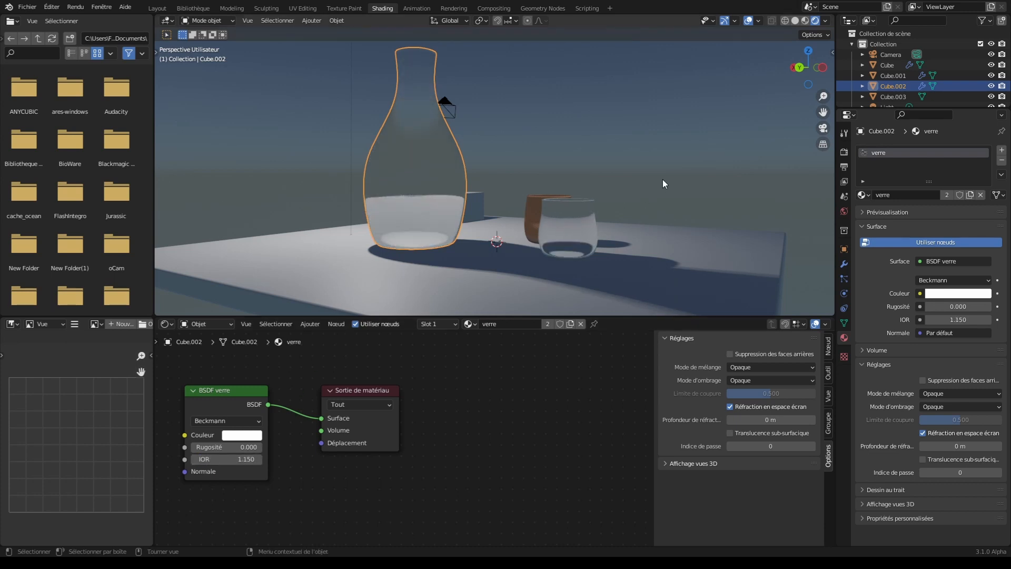
drag(236, 456, 235, 457)
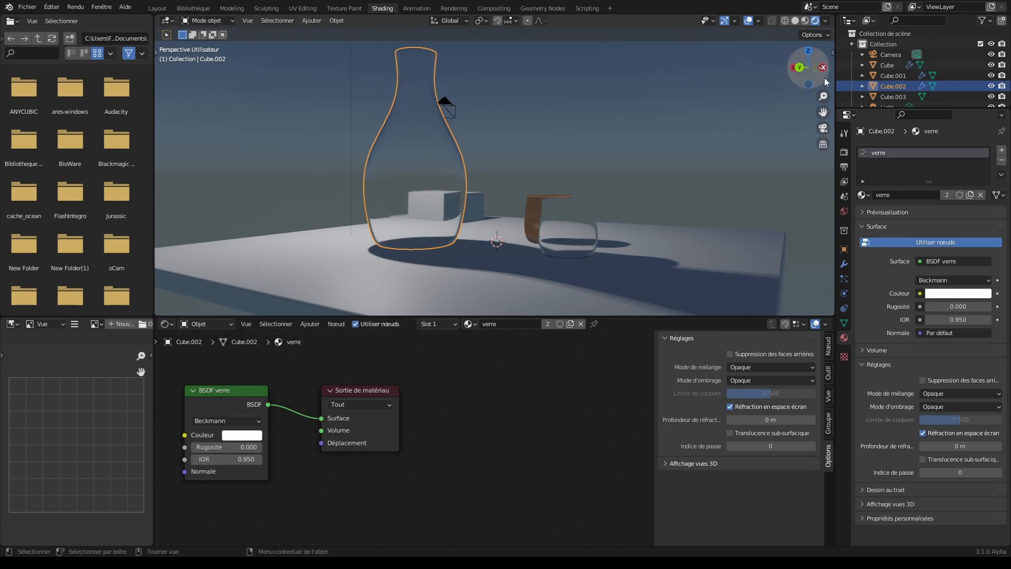
drag(822, 95, 716, 79)
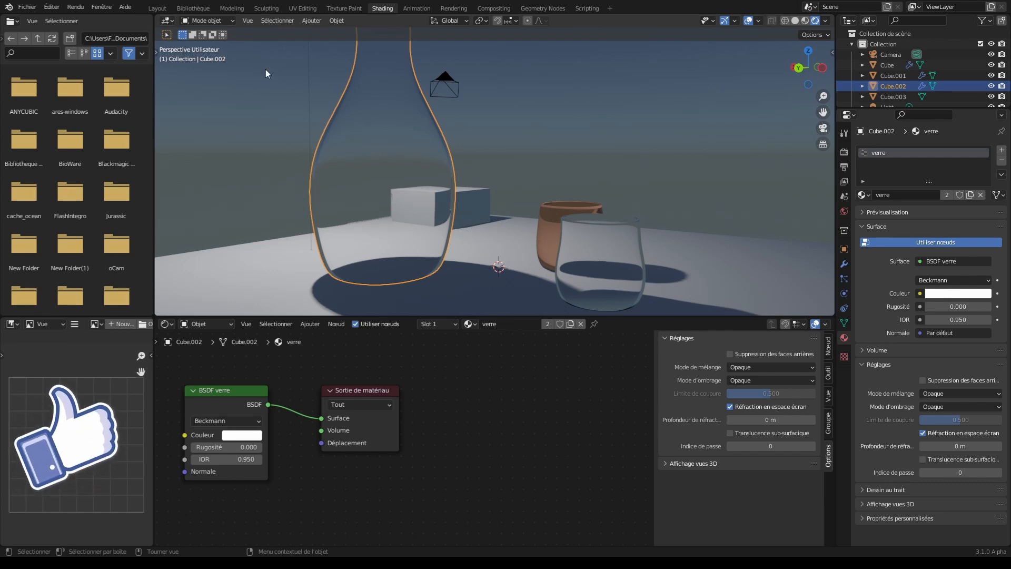
Switch the scene's render engine from Eevee to Cycles, with GPU compute (Calculs GPU) as the device, and deselect the carafe.
click(157, 9)
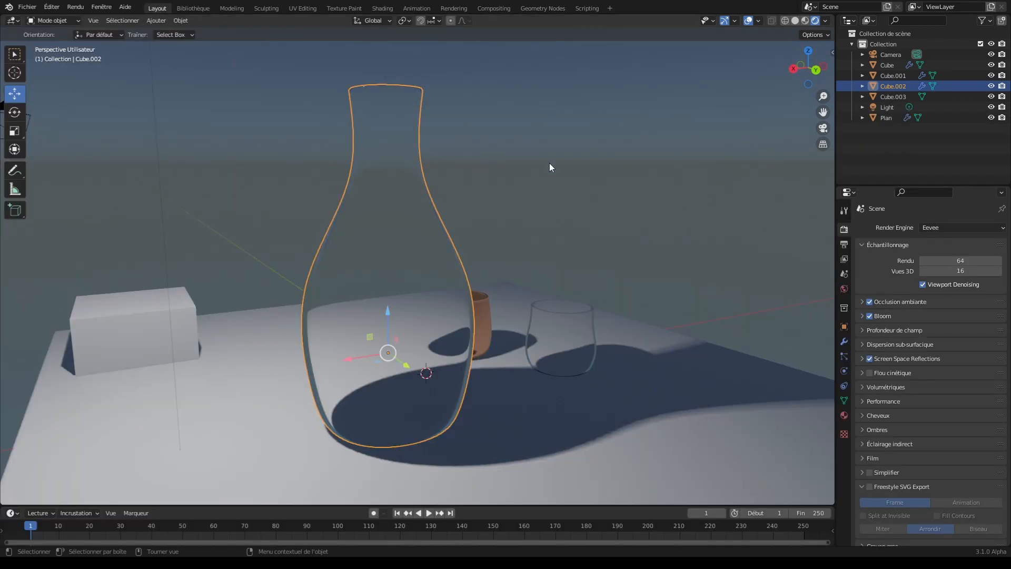
mouse_move(818, 82)
mouse_down()
mouse_move(764, 83)
mouse_move(818, 80)
mouse_up()
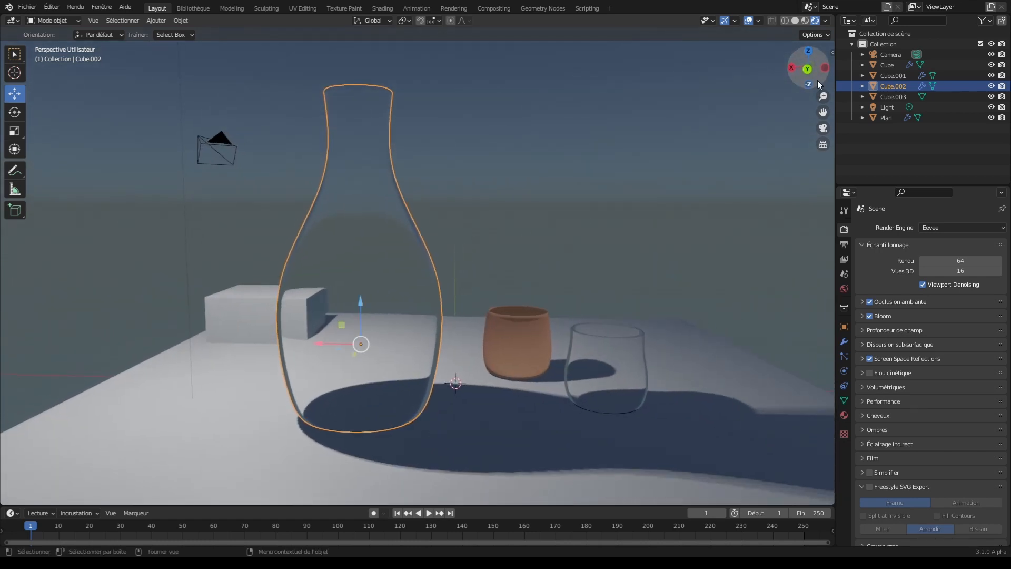
click(946, 227)
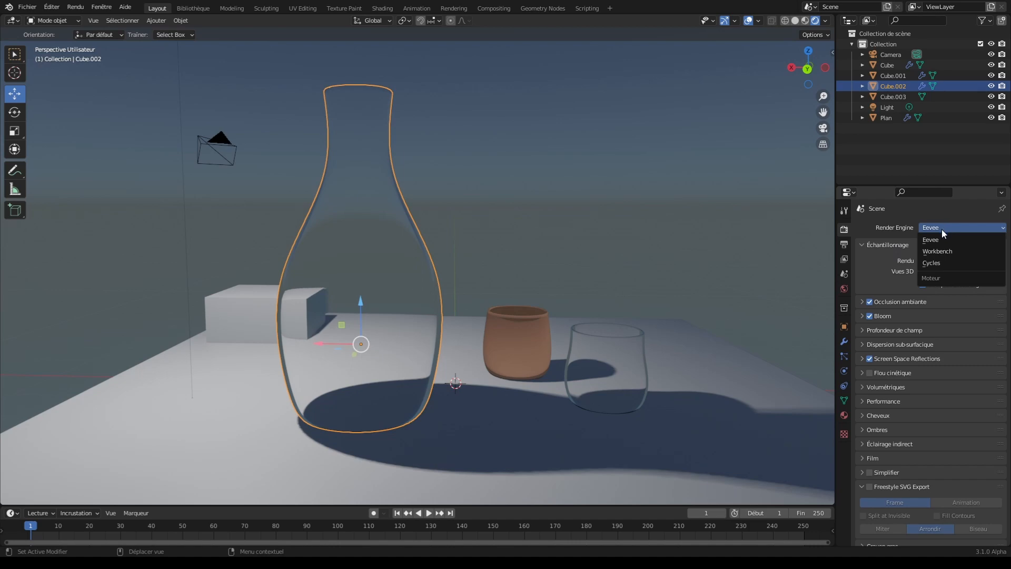
click(935, 266)
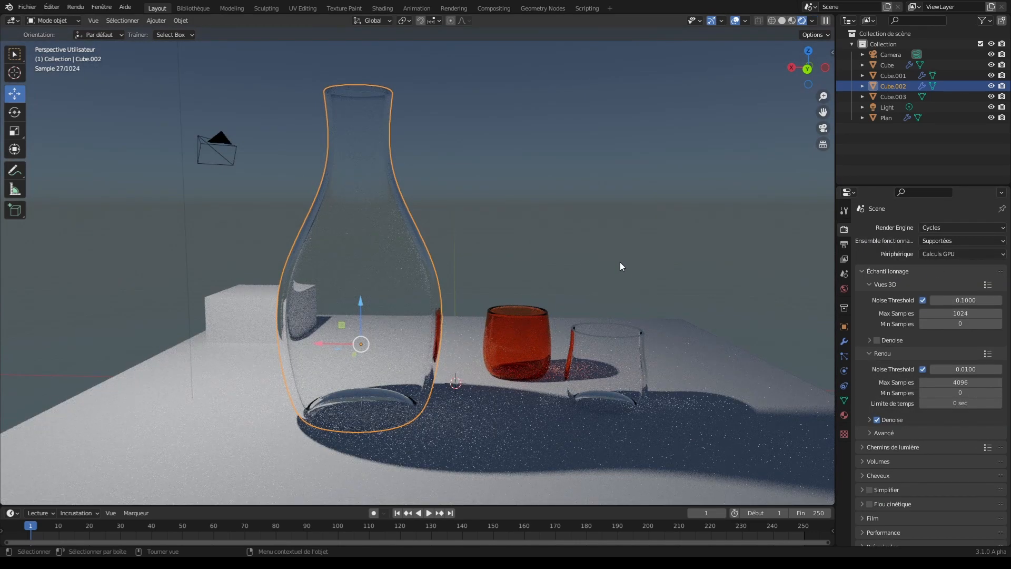
click(971, 254)
click(947, 277)
mouse_move(817, 80)
mouse_down()
mouse_move(933, 85)
mouse_move(817, 73)
mouse_move(856, 74)
mouse_move(790, 86)
mouse_move(814, 73)
mouse_up()
click(631, 169)
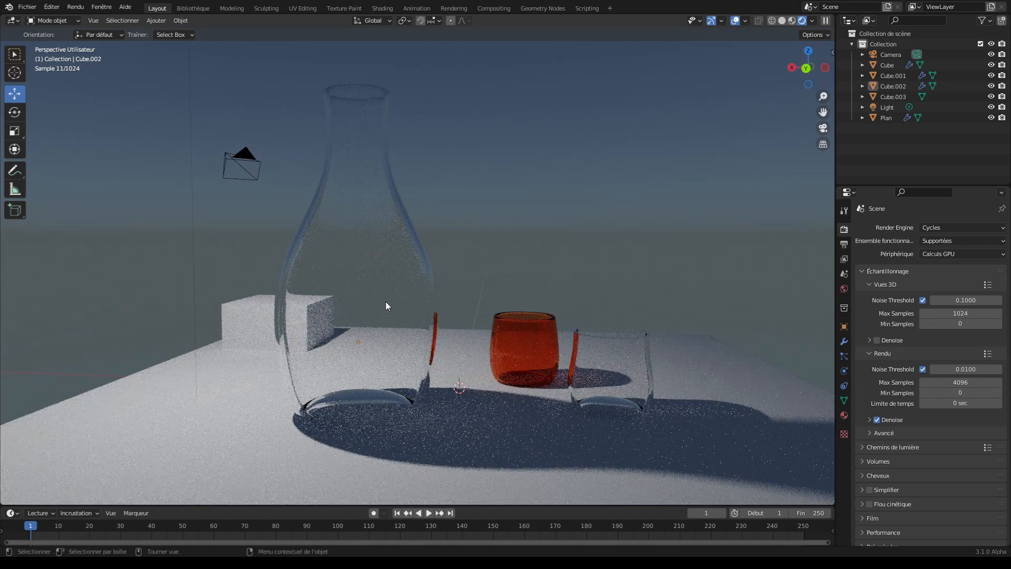
Set the IOR of the carafe's verre material to 1.450.
click(389, 267)
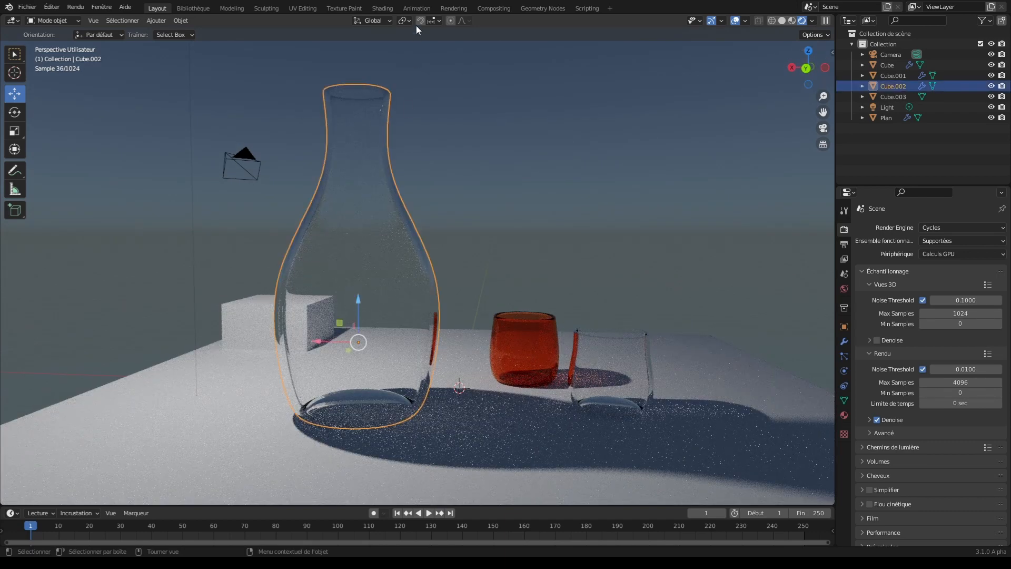
click(383, 9)
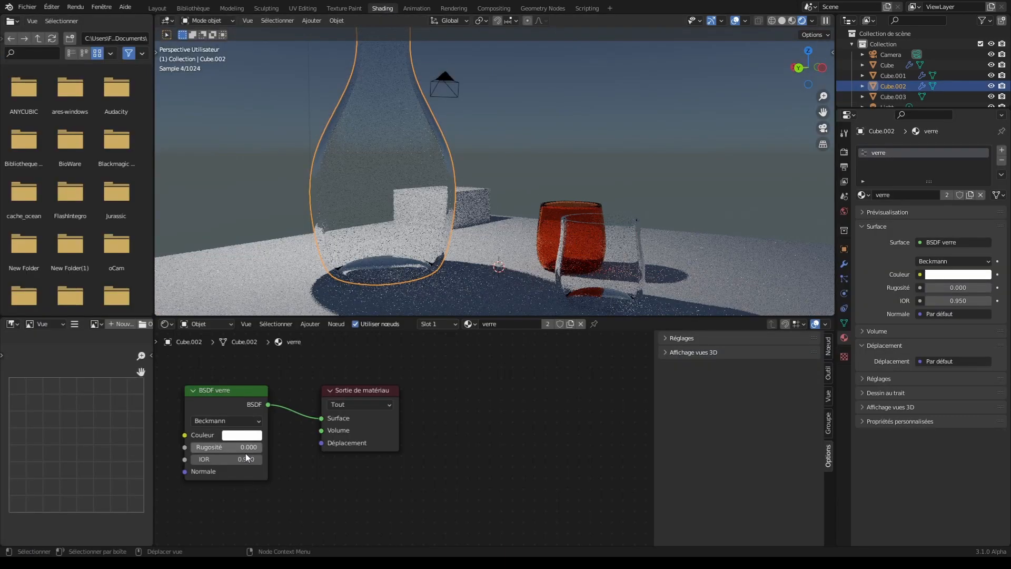
click(245, 461)
text(1)
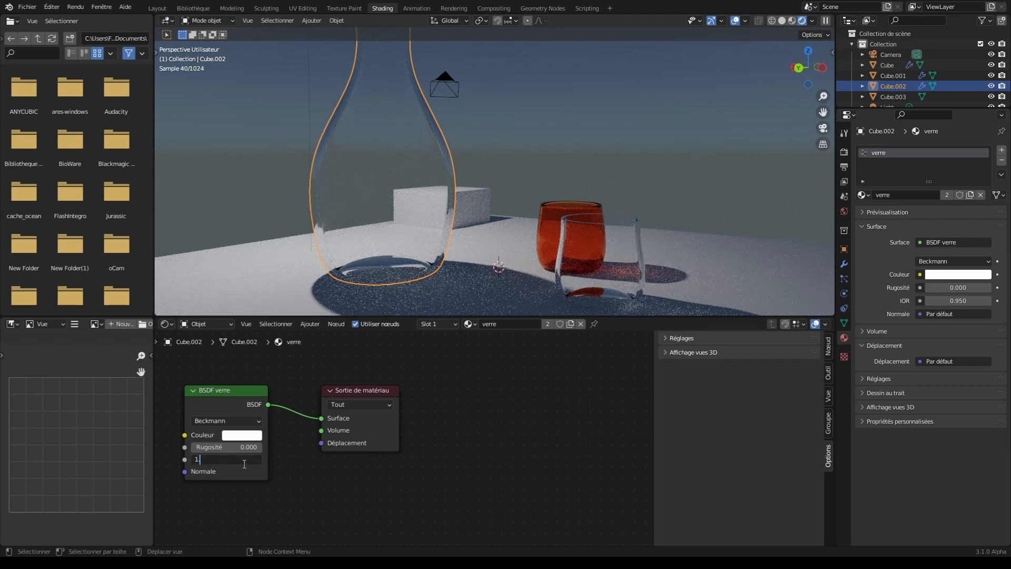
text(.45)
key(Return)
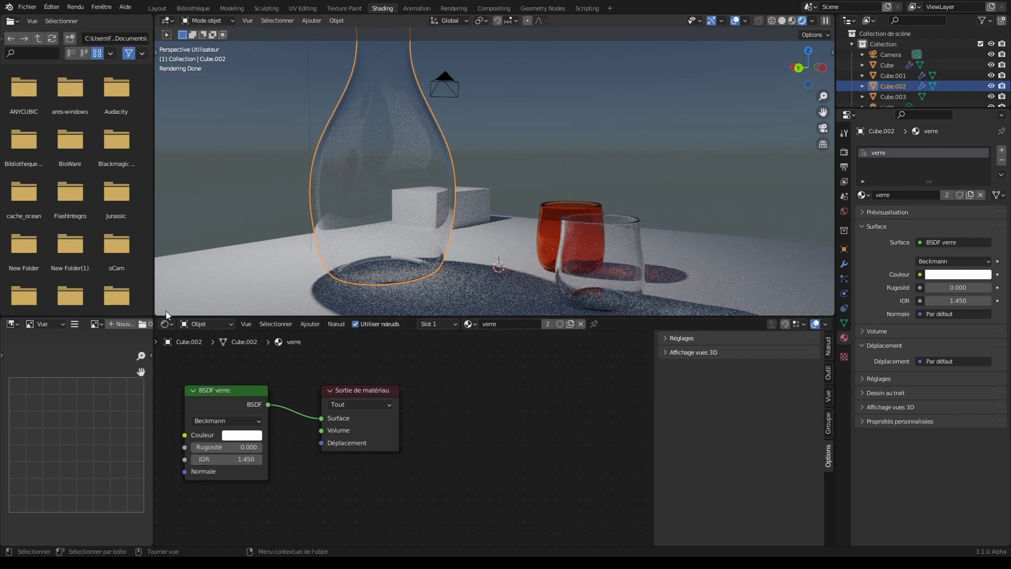
In the Layout workspace, move the orange cup about 2 m along X until it stands partly behind the carafe.
click(169, 10)
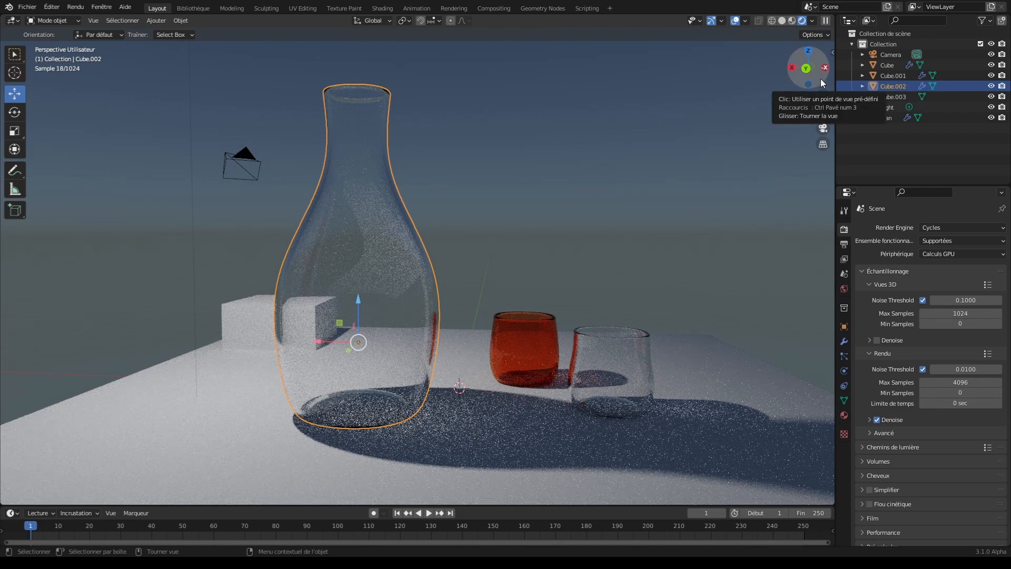
drag(821, 78, 818, 80)
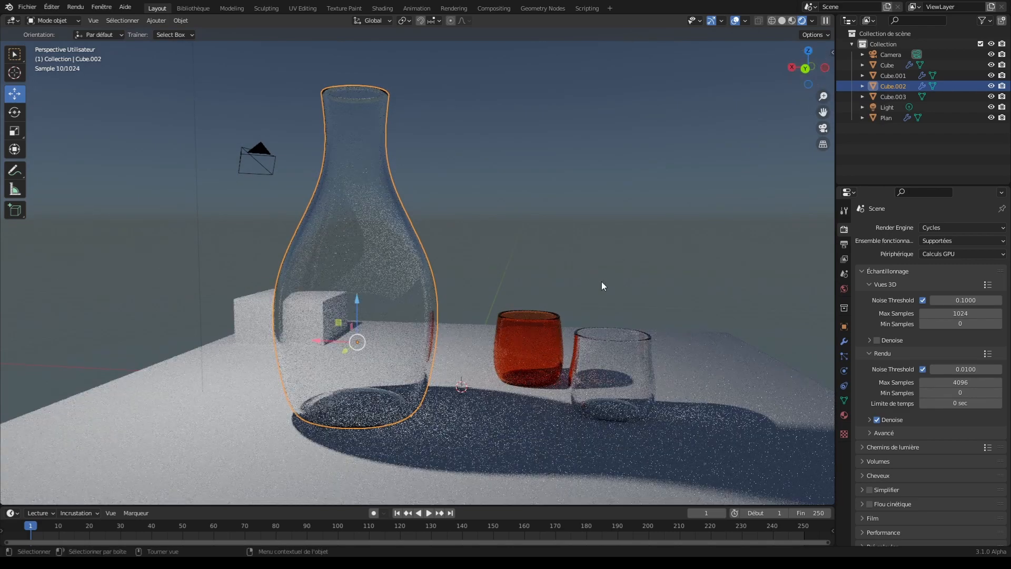
click(540, 340)
key(g)
key(x)
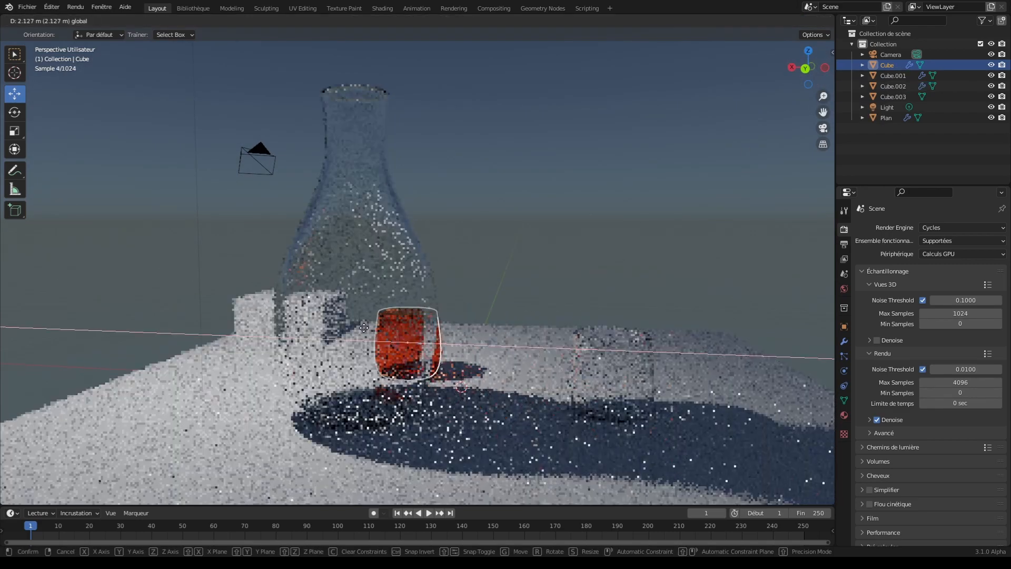
click(371, 344)
Move the clear cup back along Y, shift it about 4.3 m along X to stand behind the orange cup, and deselect it.
click(612, 380)
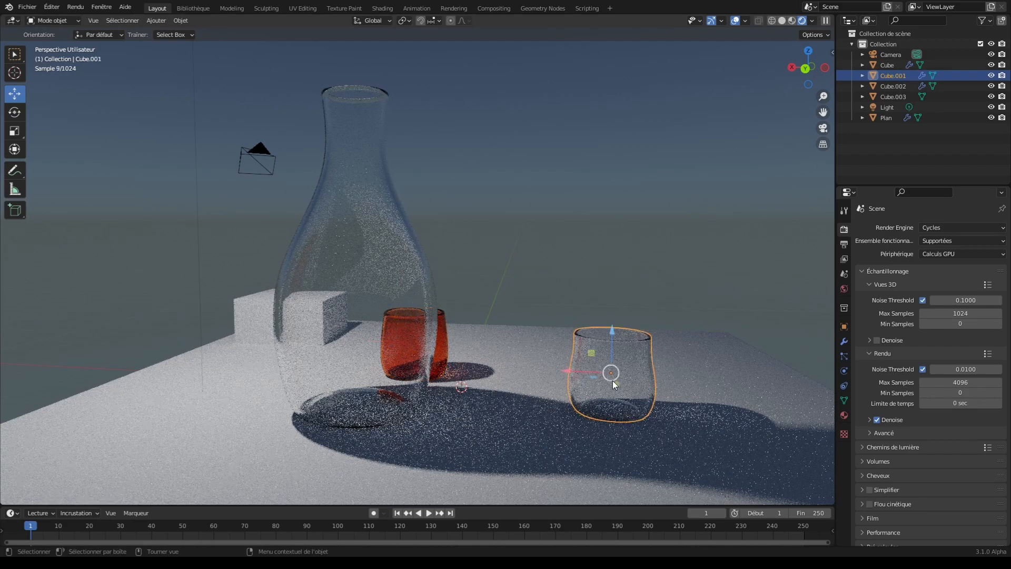
drag(815, 80, 803, 90)
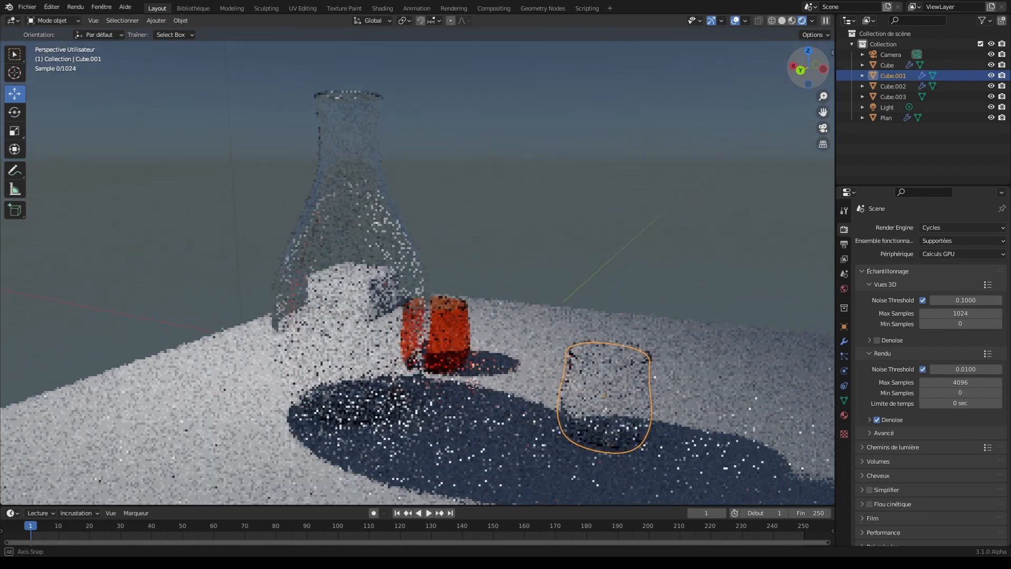
drag(596, 414, 605, 354)
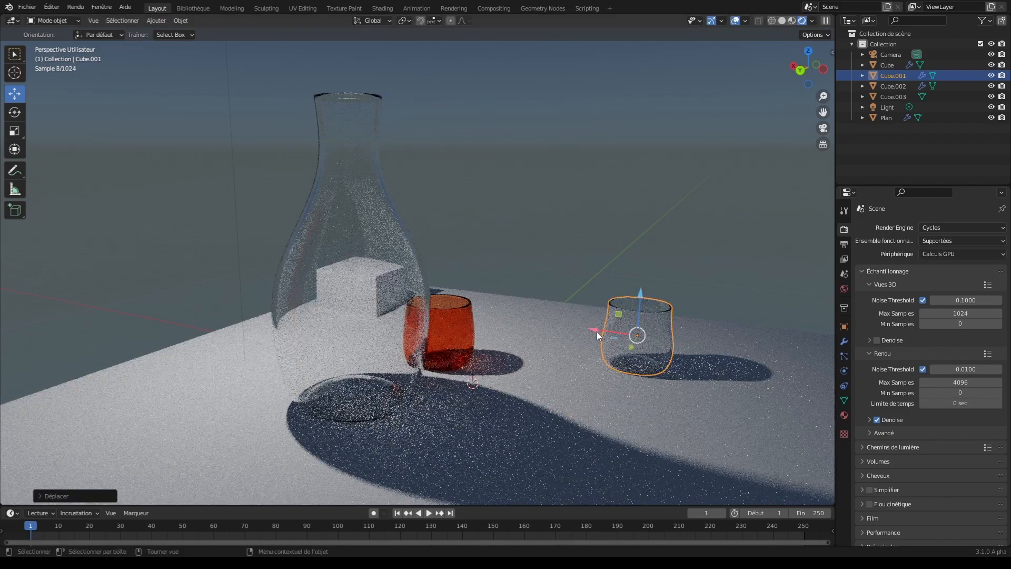
key(g)
key(x)
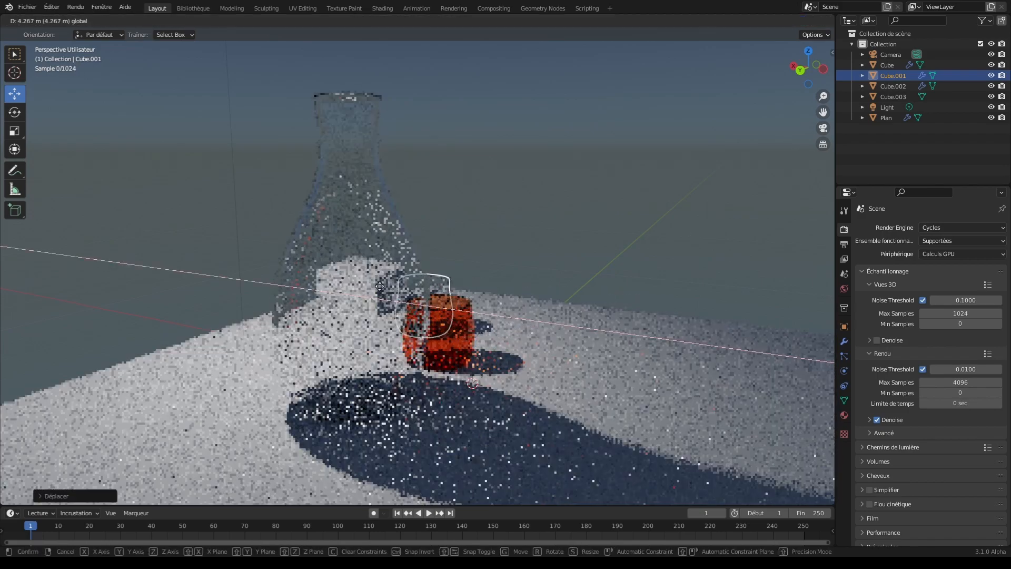
click(382, 291)
click(536, 224)
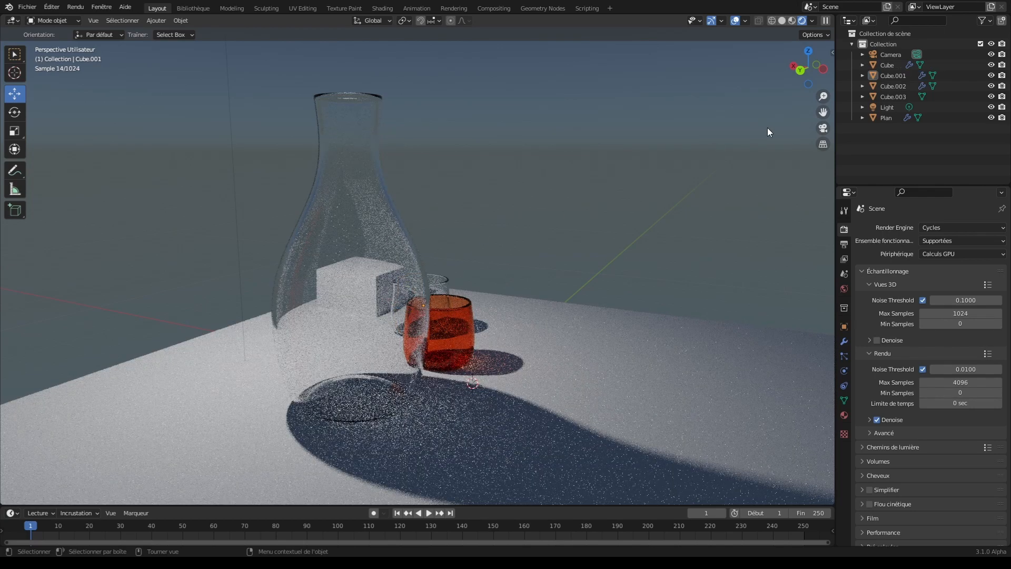
Enable denoising for the 3D viewport render in Cycles.
drag(820, 81, 816, 80)
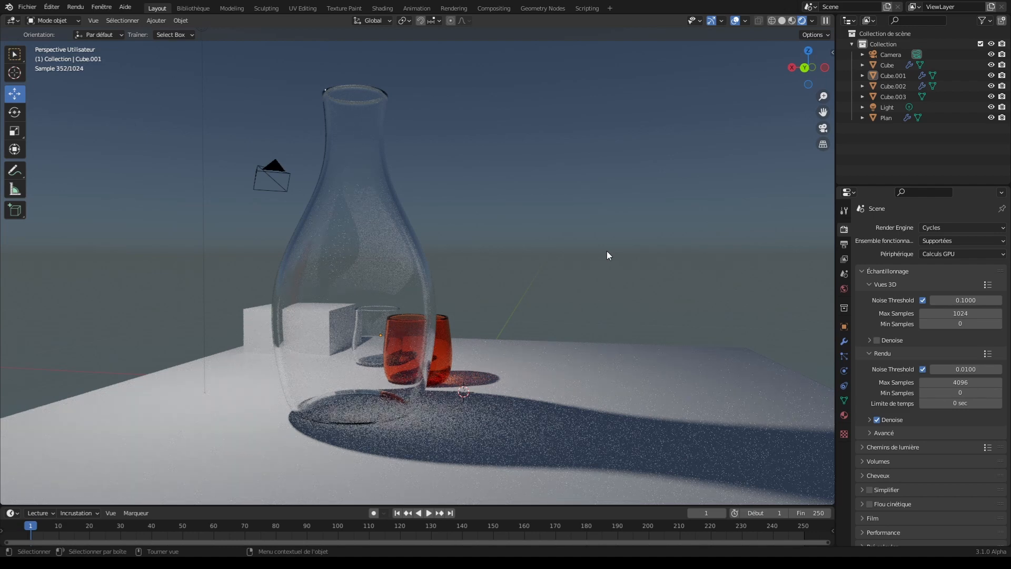
click(878, 340)
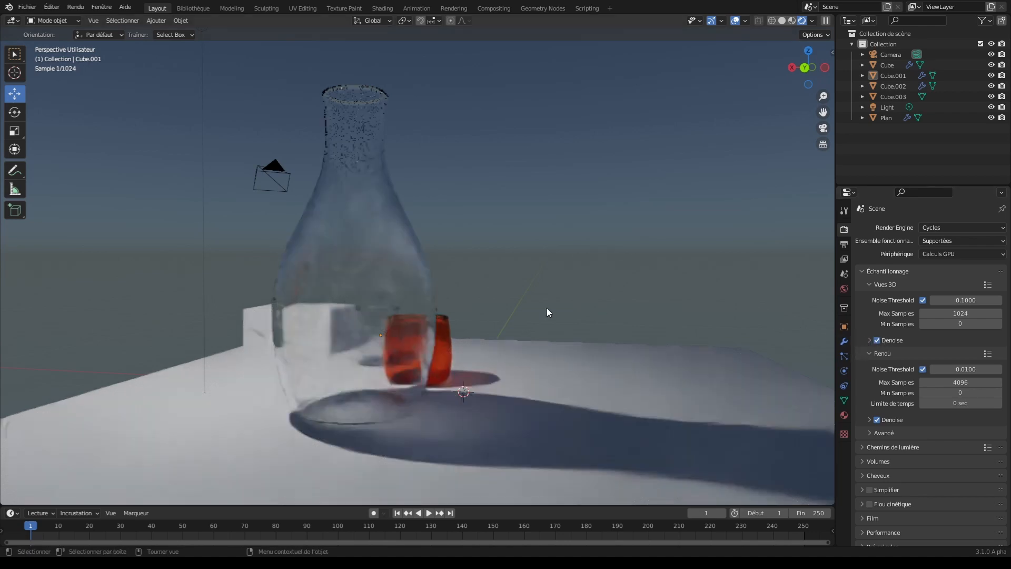